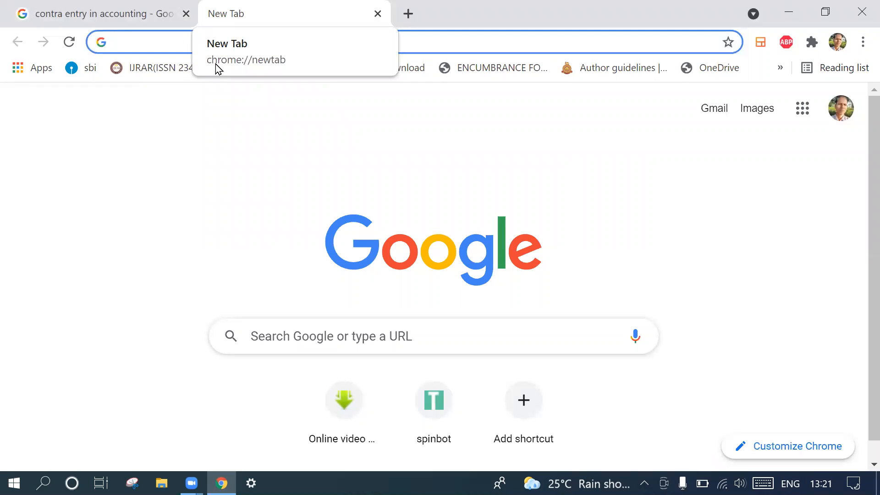
- Review the definition and four transaction types of contra entry in the accounting search results
{"action": "left_click", "coordinate": [162, 136]}
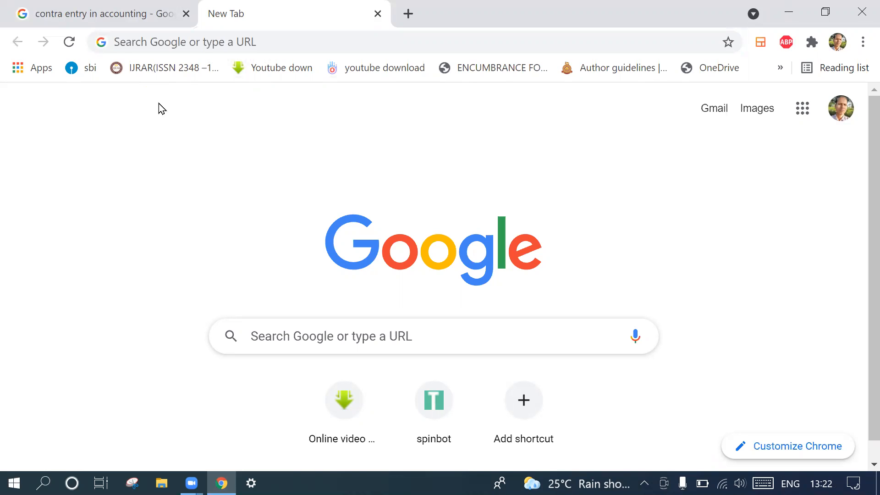
{"action": "left_click", "coordinate": [130, 22]}
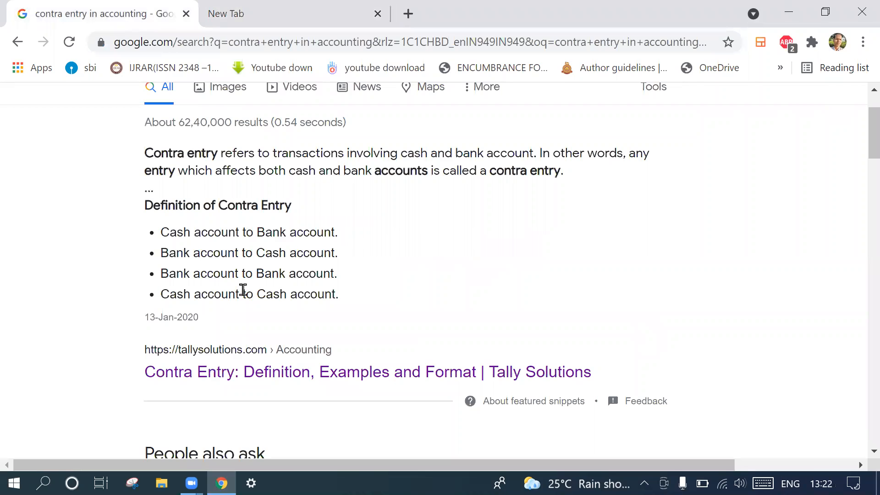
{"action": "scroll", "coordinate": [243, 290], "scroll_direction": "up", "scroll_amount": 3}
{"action": "scroll", "coordinate": [243, 290], "scroll_direction": "up", "scroll_amount": 1}
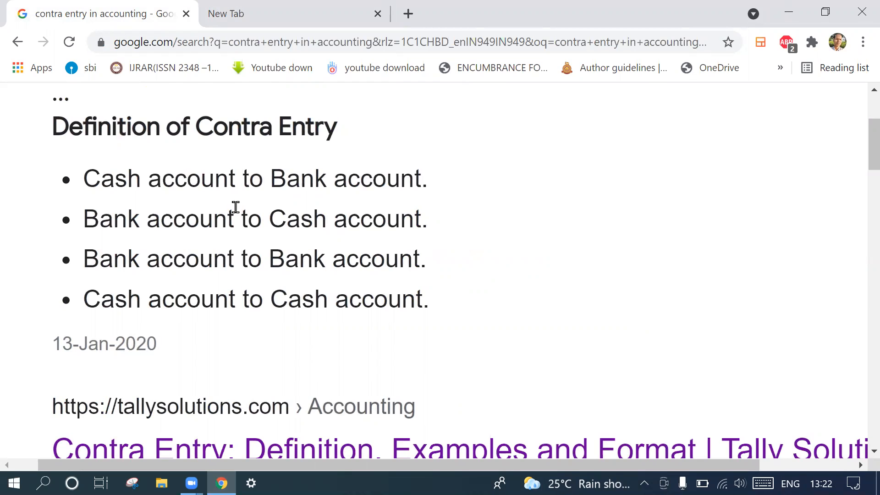
{"action": "scroll", "coordinate": [236, 208], "scroll_direction": "up", "scroll_amount": 1}
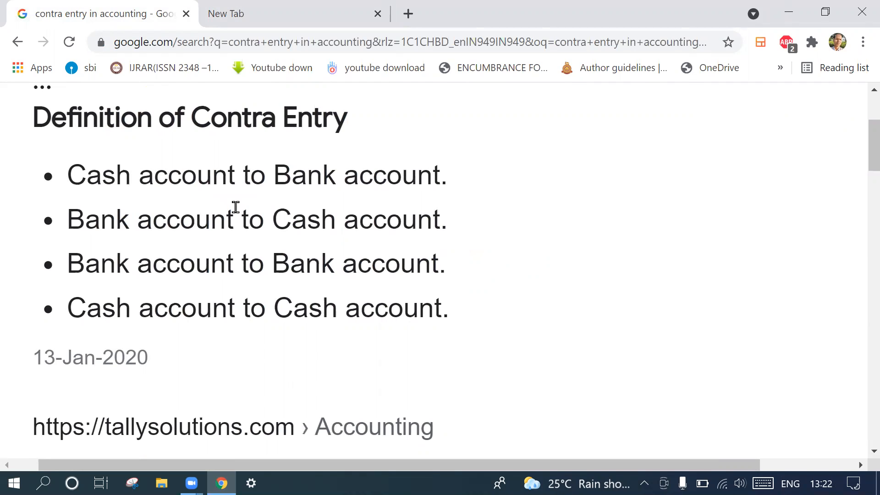
{"action": "scroll", "coordinate": [236, 207], "scroll_direction": "up", "scroll_amount": 1}
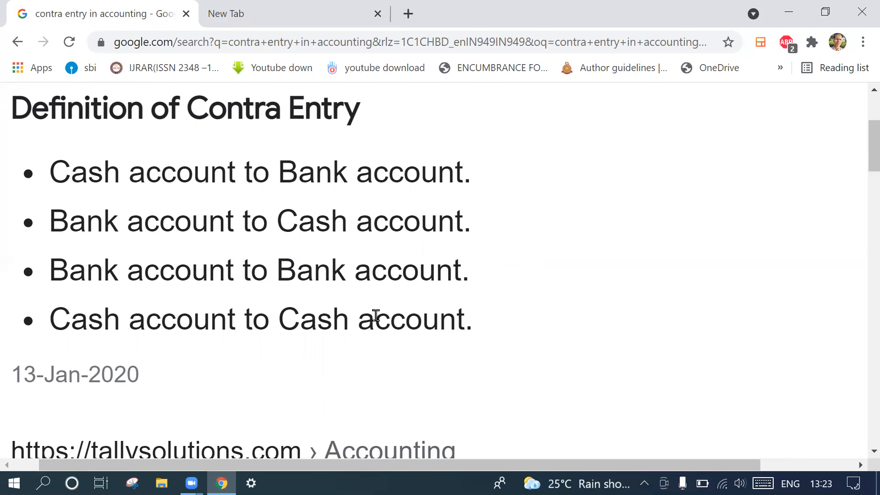
{"action": "scroll", "coordinate": [376, 315], "scroll_direction": "down", "scroll_amount": 2}
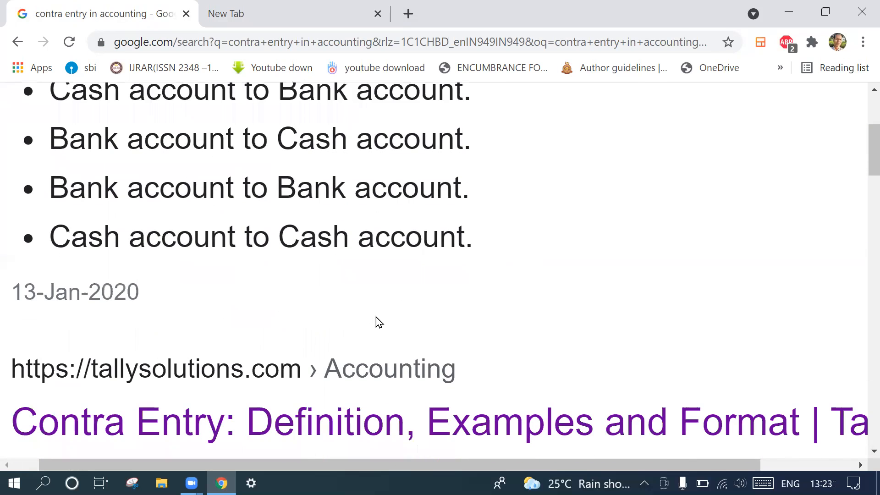
{"action": "scroll", "coordinate": [376, 321], "scroll_direction": "down", "scroll_amount": 1}
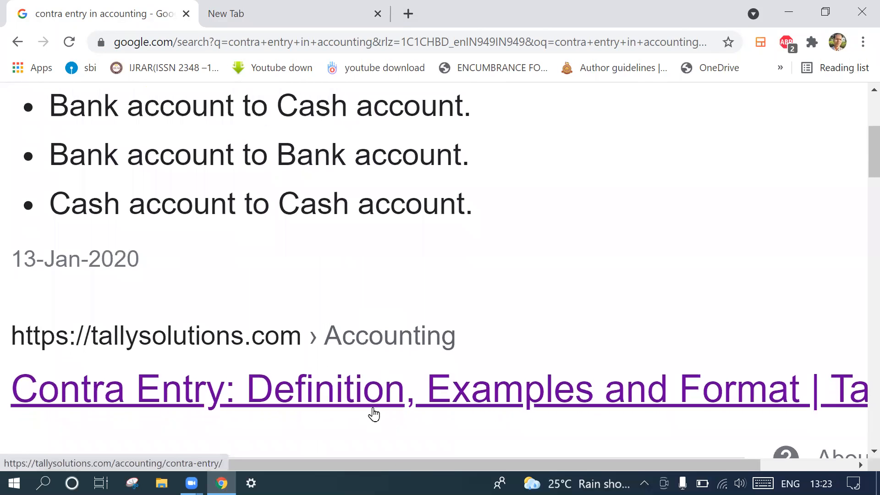
- Open the Tally Solutions article on contra entry and read its introduction and list of contra transactions
{"action": "left_click", "coordinate": [377, 404]}
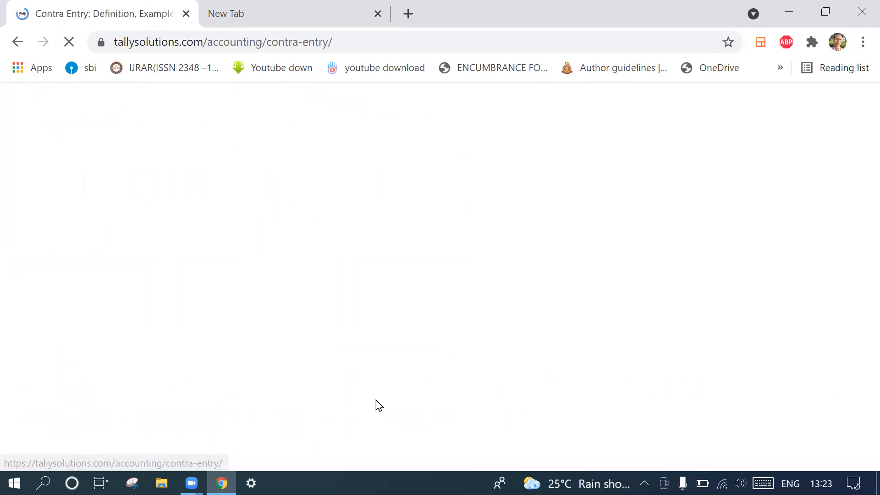
{"action": "scroll", "coordinate": [376, 400], "scroll_direction": "down", "scroll_amount": 7}
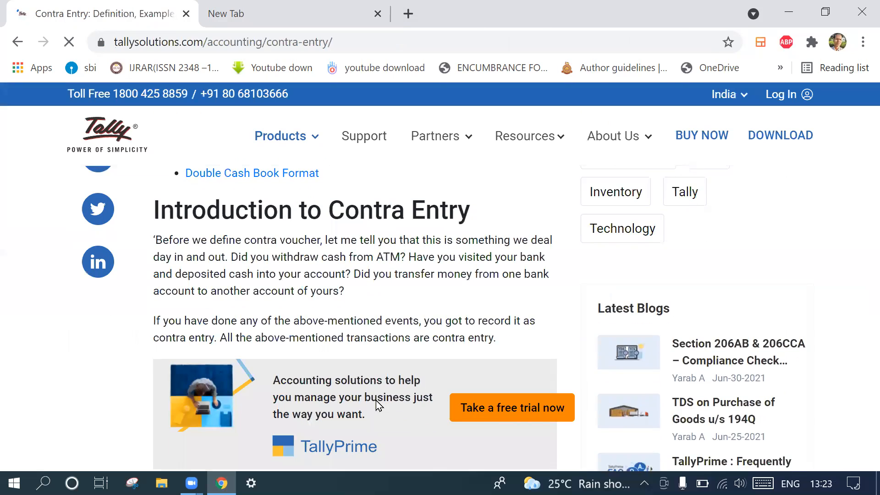
{"action": "scroll", "coordinate": [350, 257], "scroll_direction": "up", "scroll_amount": 3}
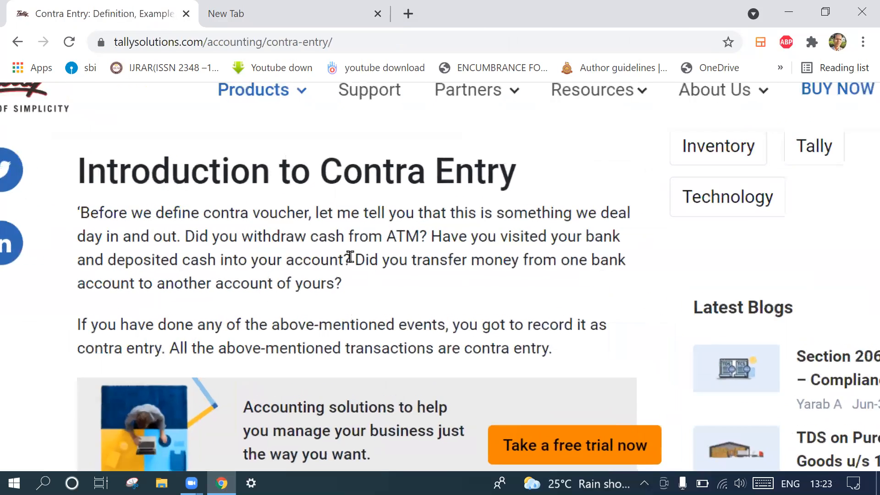
{"action": "scroll", "coordinate": [350, 257], "scroll_direction": "up", "scroll_amount": 2}
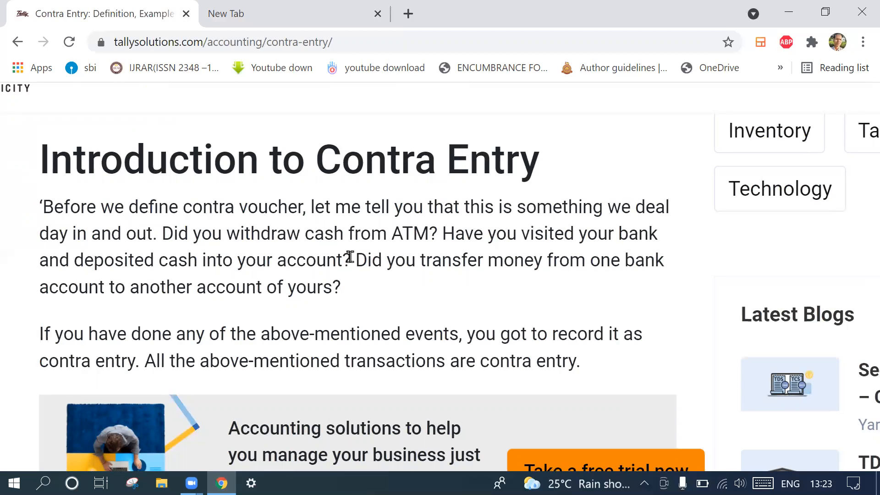
{"action": "scroll", "coordinate": [350, 257], "scroll_direction": "down", "scroll_amount": 1}
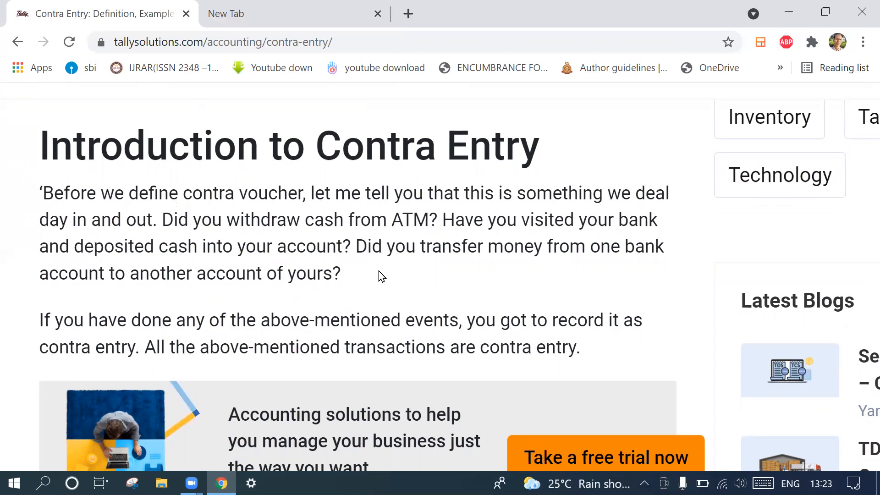
{"action": "scroll", "coordinate": [380, 275], "scroll_direction": "down", "scroll_amount": 7}
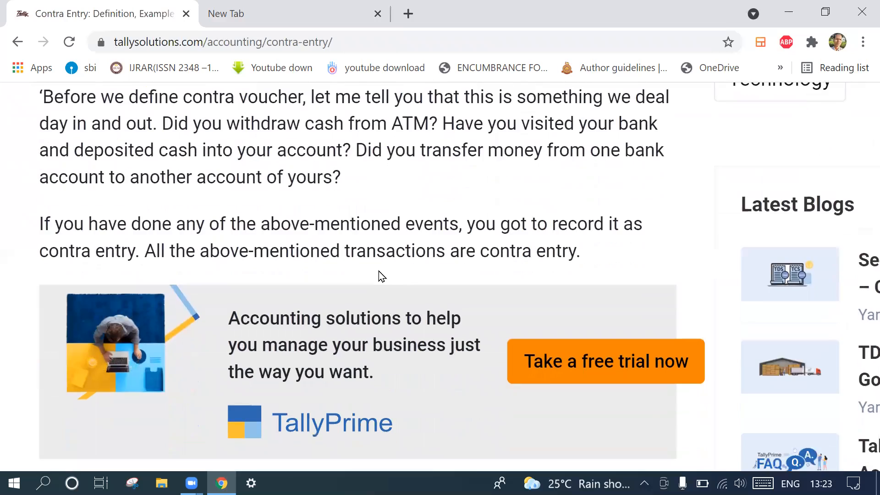
{"action": "scroll", "coordinate": [380, 276], "scroll_direction": "down", "scroll_amount": 11}
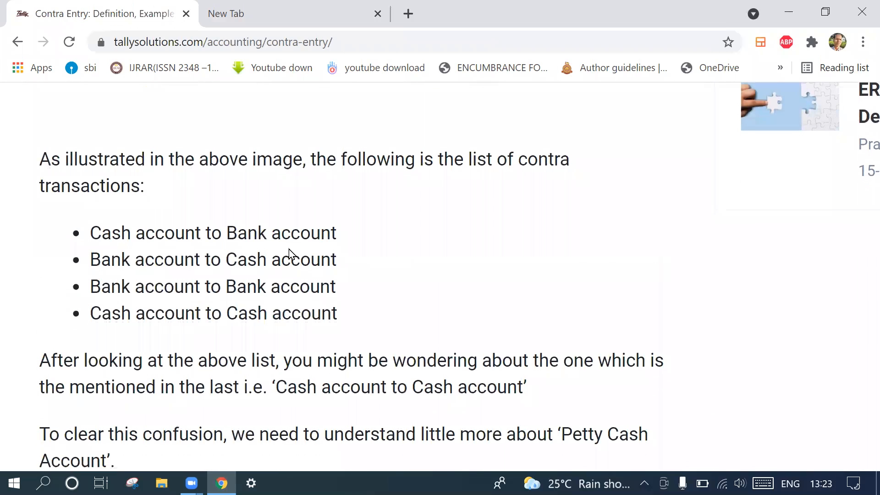
{"action": "scroll", "coordinate": [293, 255], "scroll_direction": "up", "scroll_amount": 1}
{"action": "scroll", "coordinate": [225, 265], "scroll_direction": "left", "scroll_amount": 1}
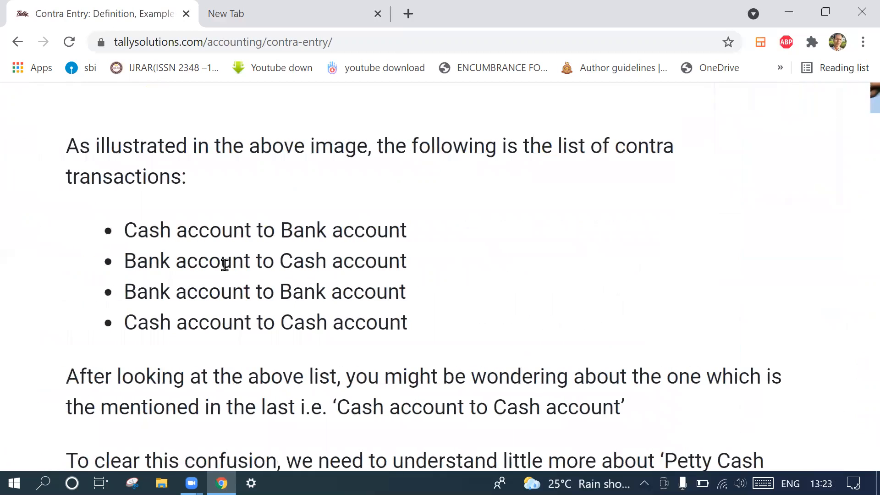
{"action": "scroll", "coordinate": [225, 264], "scroll_direction": "right", "scroll_amount": 1}
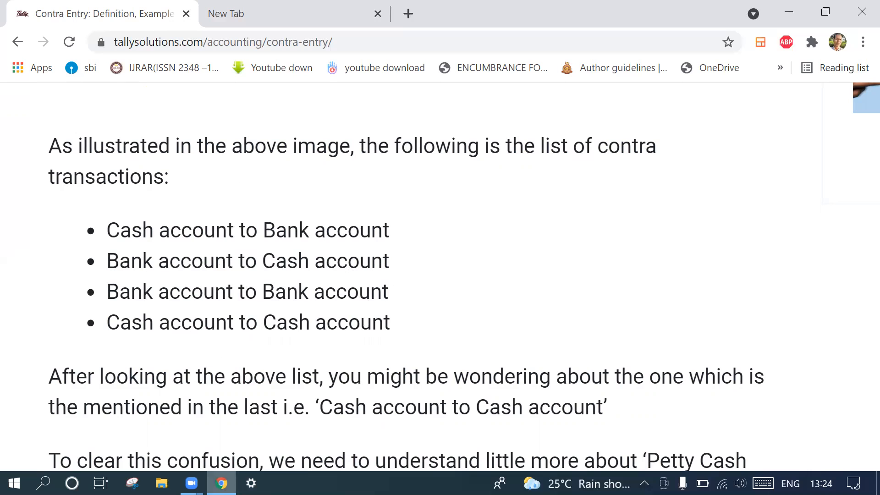
- Minimize the browser and launch Tally.ERP 9 from the desktop in Educational Mode
{"action": "mouse_move", "coordinate": [222, 484]}
{"action": "mouse_move", "coordinate": [191, 483]}
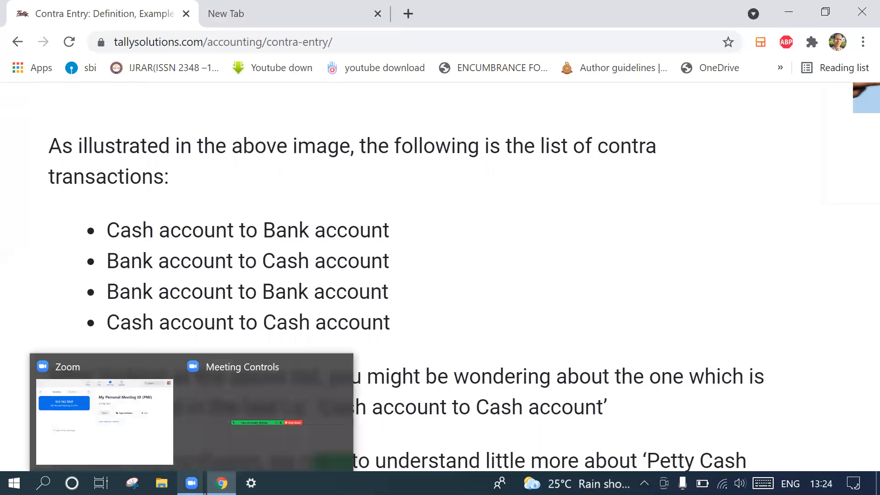
{"action": "left_click", "coordinate": [222, 484]}
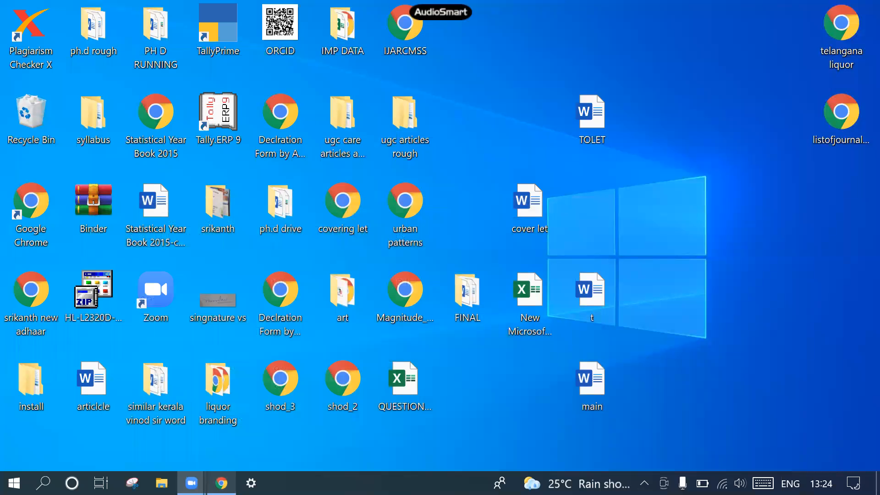
{"action": "mouse_move", "coordinate": [191, 484]}
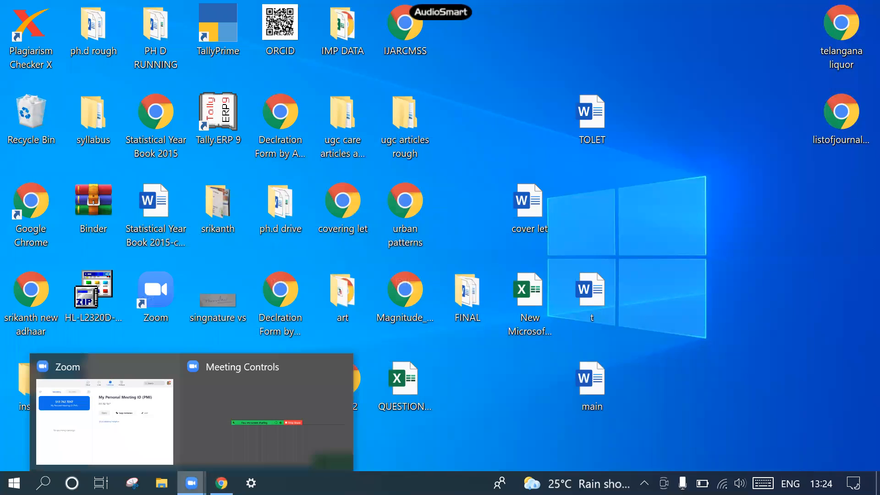
{"action": "left_click", "coordinate": [157, 448]}
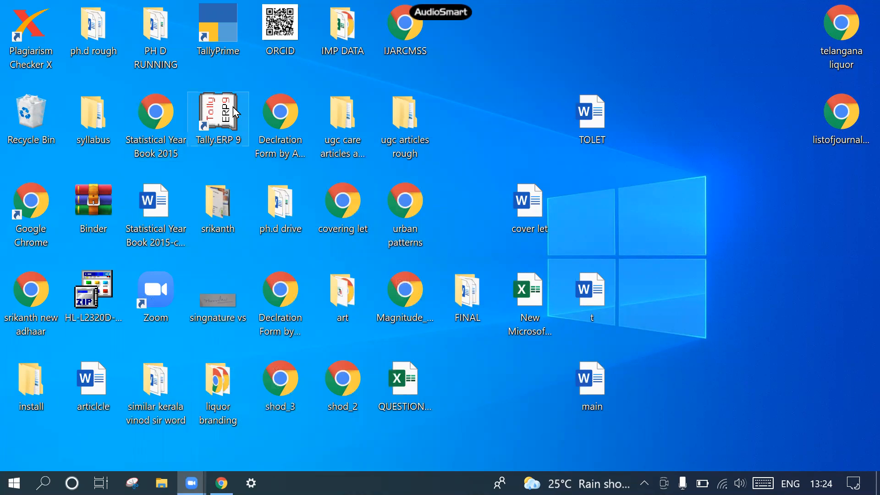
{"action": "double_click", "coordinate": [215, 115]}
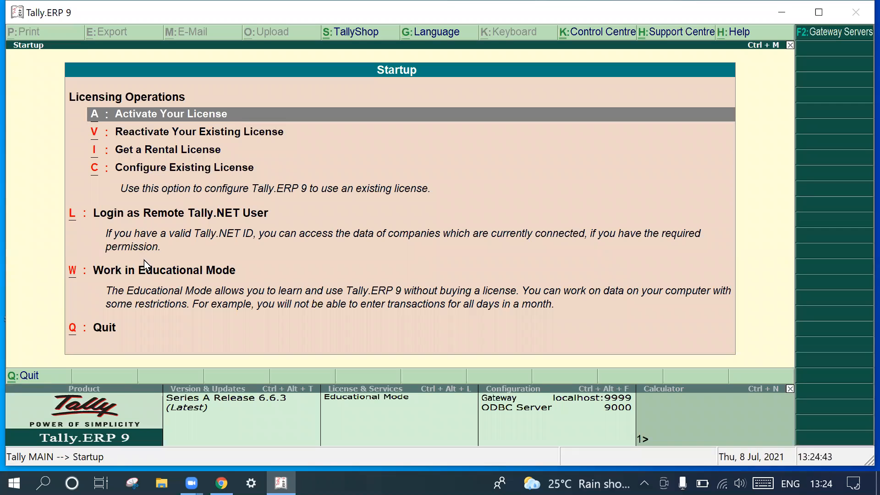
{"action": "left_click", "coordinate": [145, 268]}
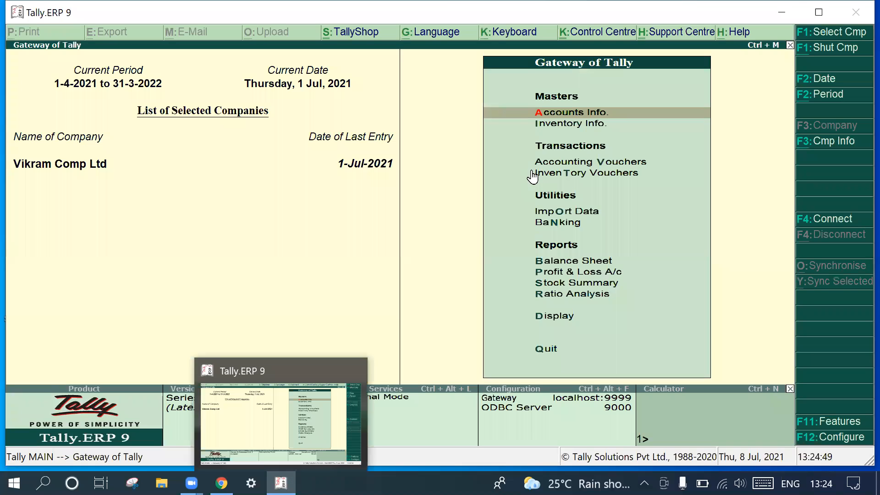
- Minimize Tally.ERP 9 and open the Word document articlcle from the desktop at the end of its transaction list
{"action": "left_click", "coordinate": [779, 18]}
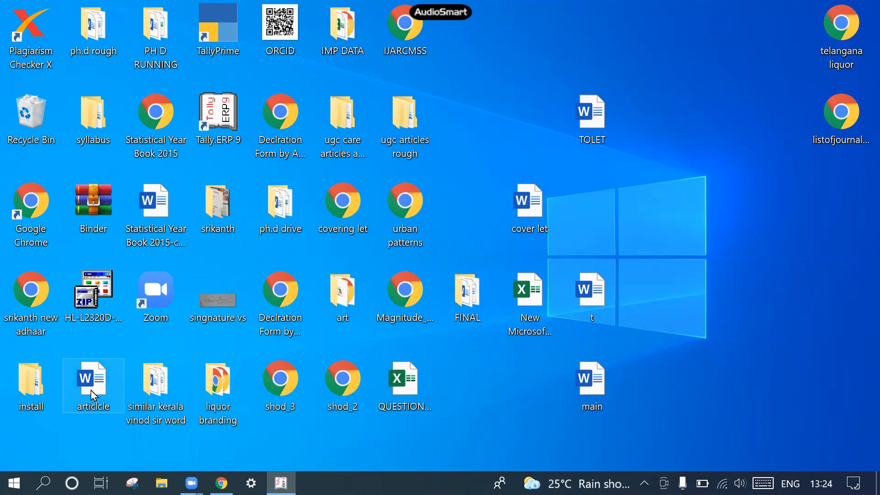
{"action": "double_click", "coordinate": [91, 392]}
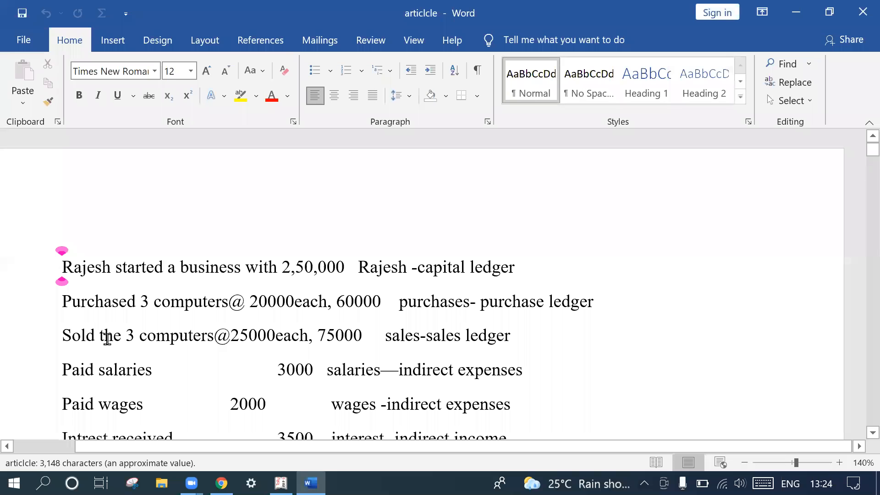
{"action": "scroll", "coordinate": [107, 339], "scroll_direction": "down", "scroll_amount": 10}
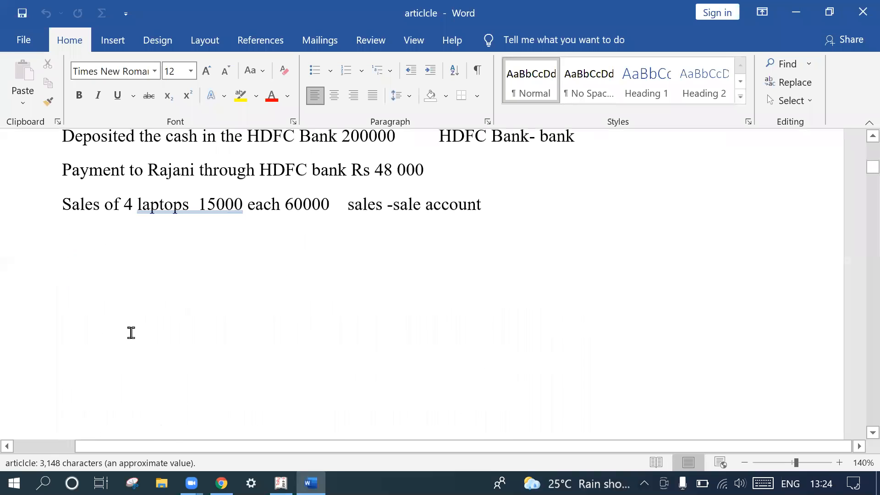
- Add a line reading "Problem" in the blank space below the laptop sales entry and start a new line
{"action": "left_click", "coordinate": [86, 312]}
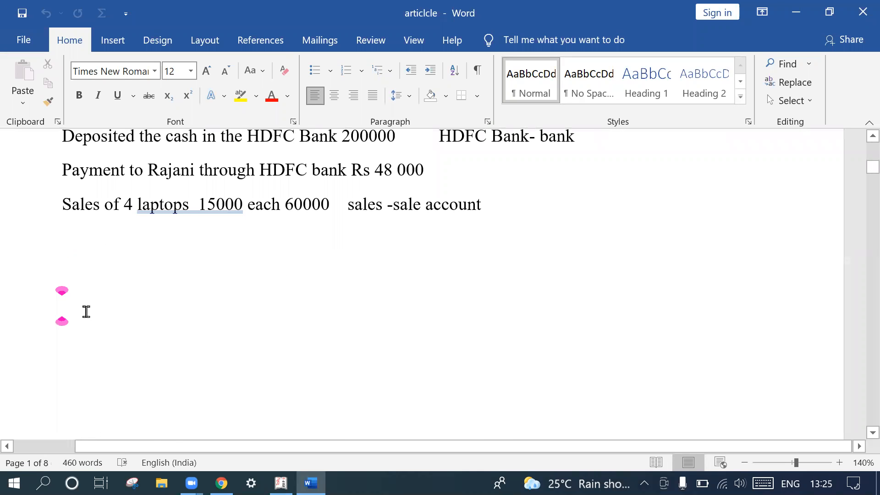
{"action": "scroll", "coordinate": [86, 311], "scroll_direction": "down", "scroll_amount": 2}
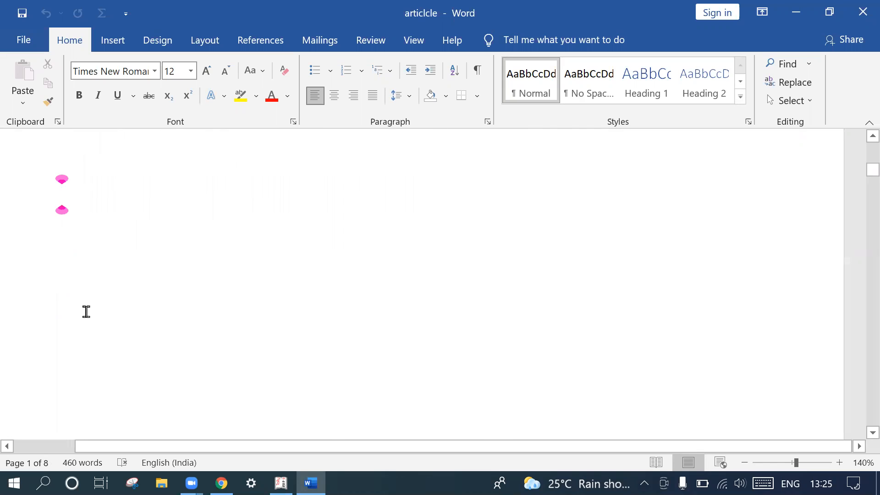
{"action": "type", "text": "P"}
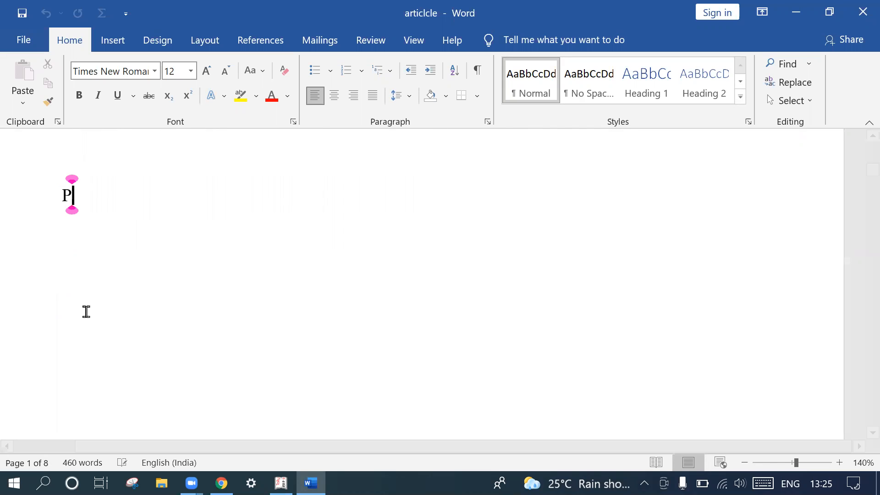
{"action": "type", "text": "roble"}
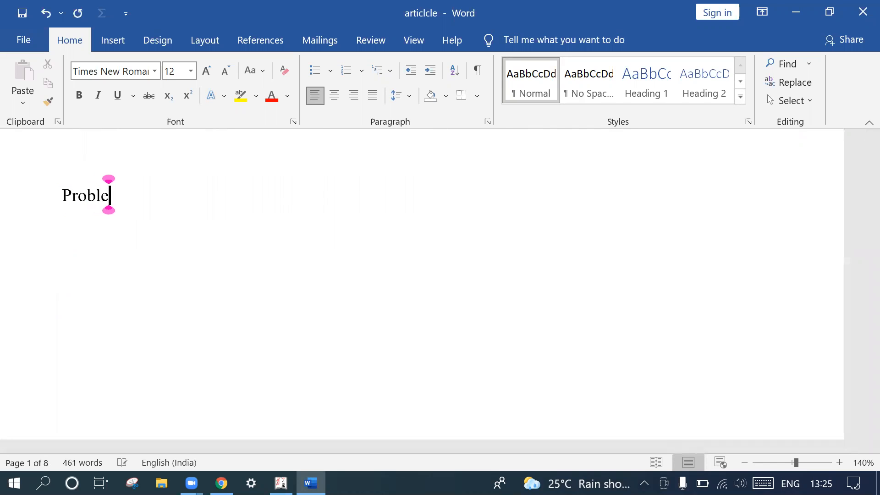
{"action": "type", "text": "m"}
{"action": "key", "text": "Return"}
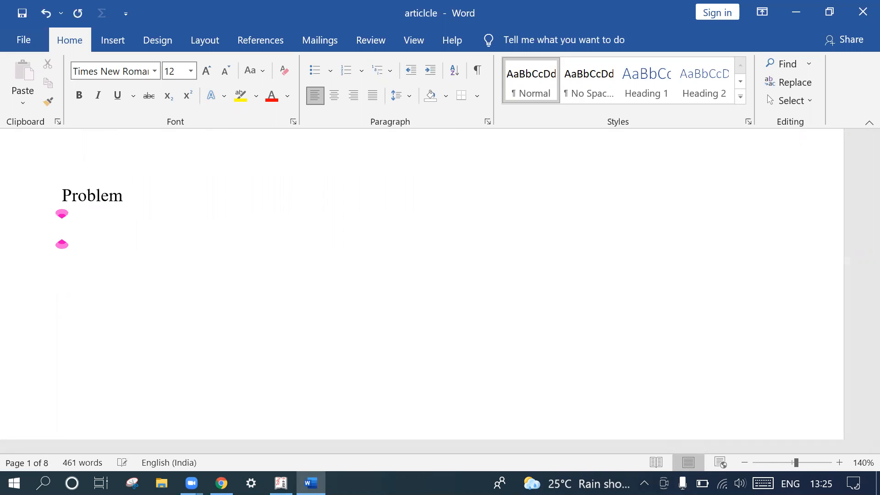
- Below the Problem heading, write a line stating that the owner, by first name, "started the business with 25,00,000", and end the line
{"action": "type", "text": "Anus"}
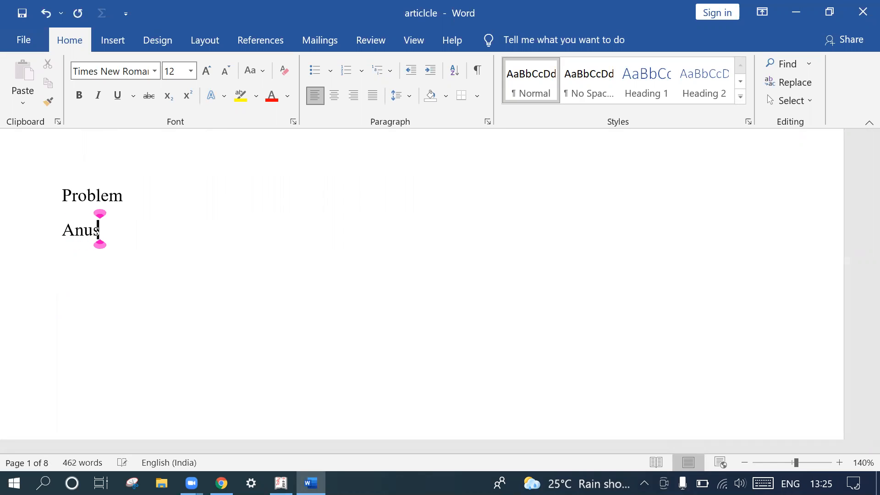
{"action": "type", "text": "hka "}
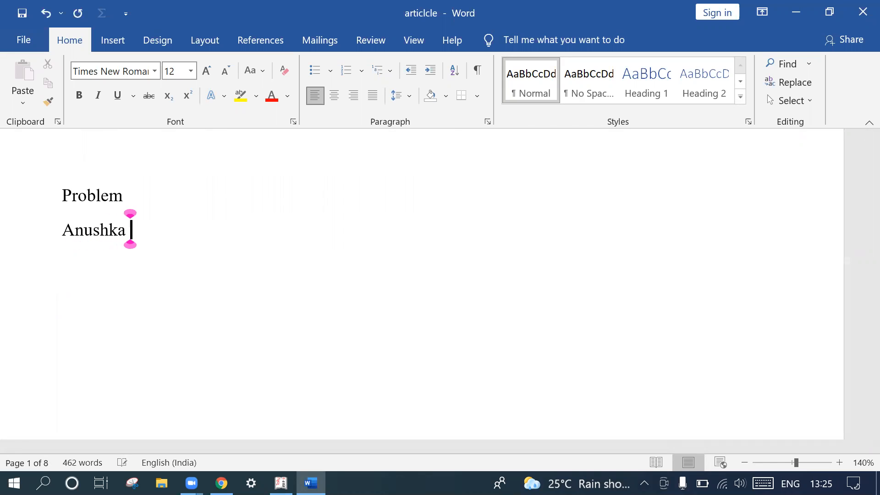
{"action": "type", "text": "start"}
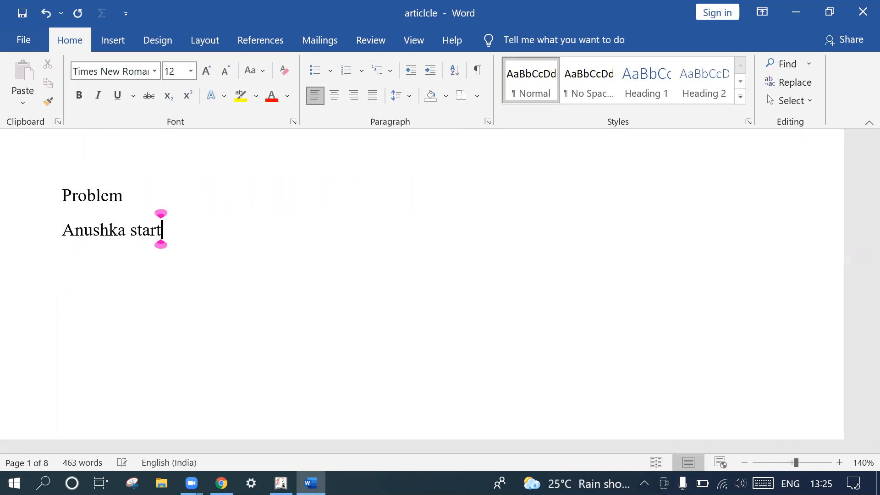
{"action": "type", "text": "ed th"}
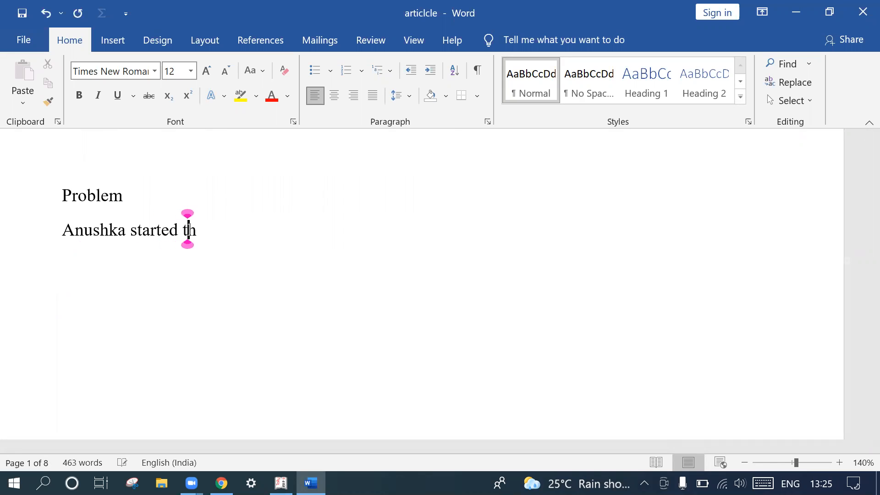
{"action": "type", "text": "e busine"}
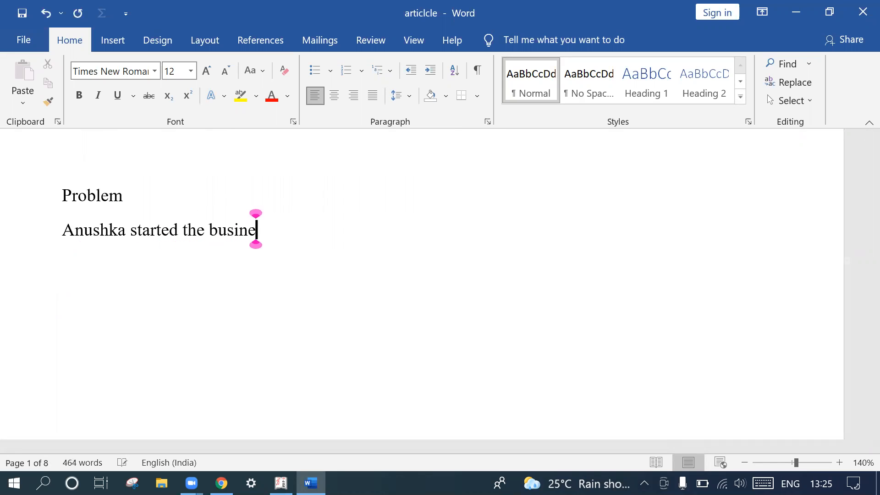
{"action": "type", "text": "ss with "}
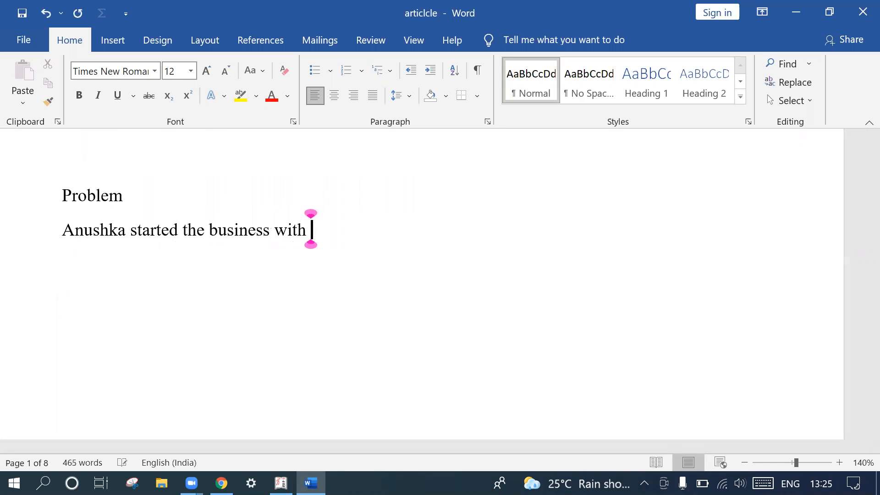
{"action": "type", "text": "25"}
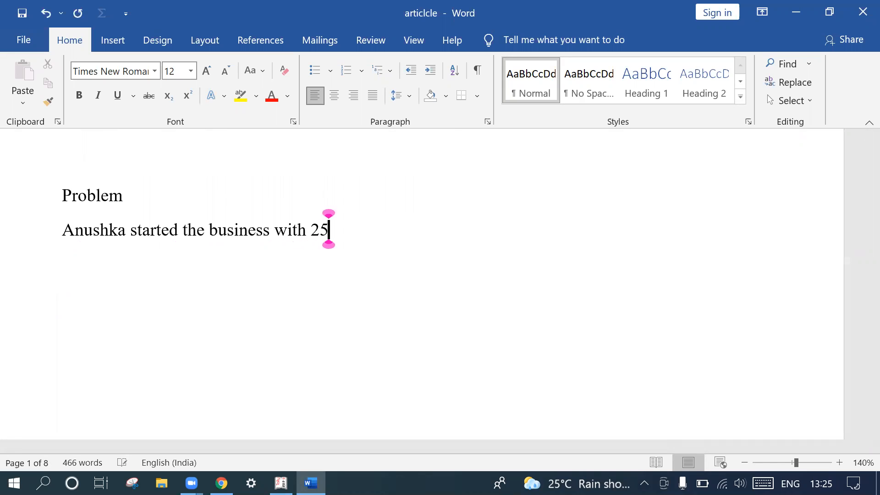
{"action": "type", "text": ",00"}
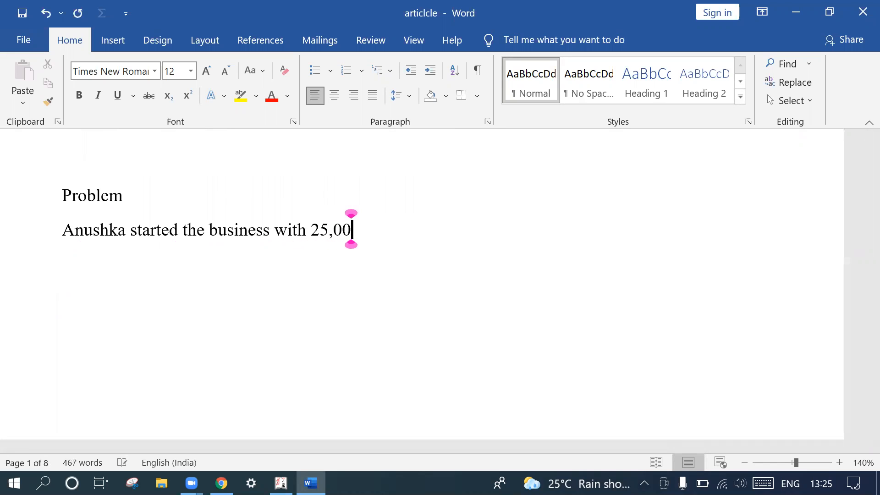
{"action": "type", "text": ",000"}
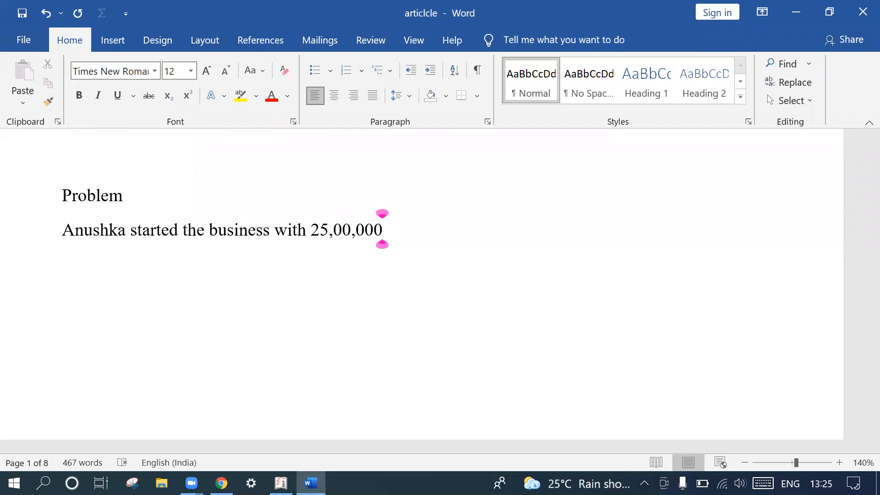
{"action": "key", "text": "Return"}
- Add the transaction line "Cash deposited in SBI 20,00,000" and start a new line below it
{"action": "type", "text": "Cas"}
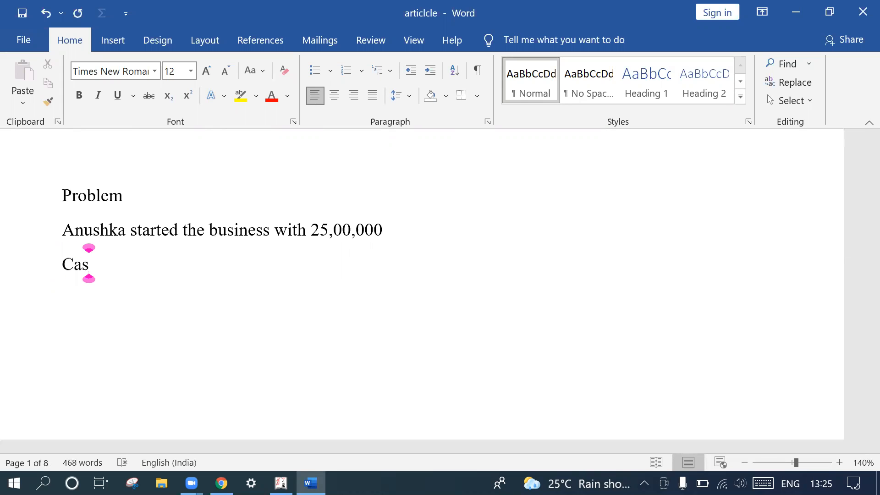
{"action": "type", "text": "h depoi"}
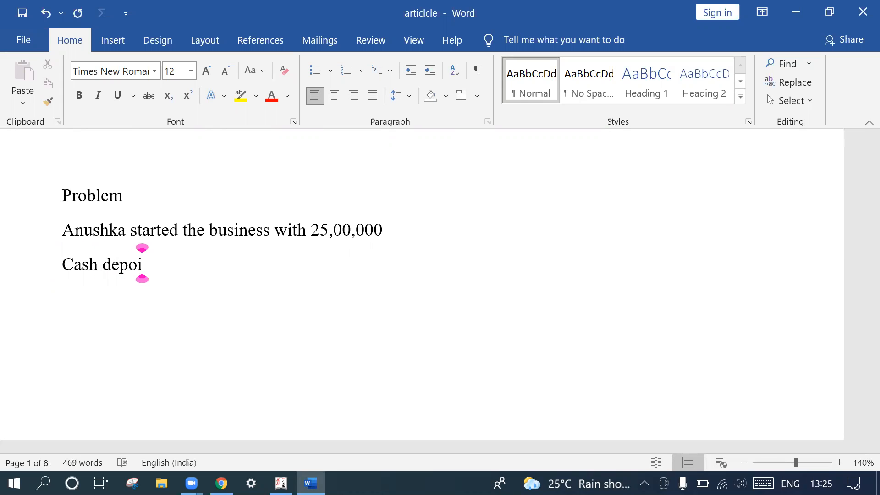
{"action": "key", "text": "BackSpace"}
{"action": "type", "text": "sited "}
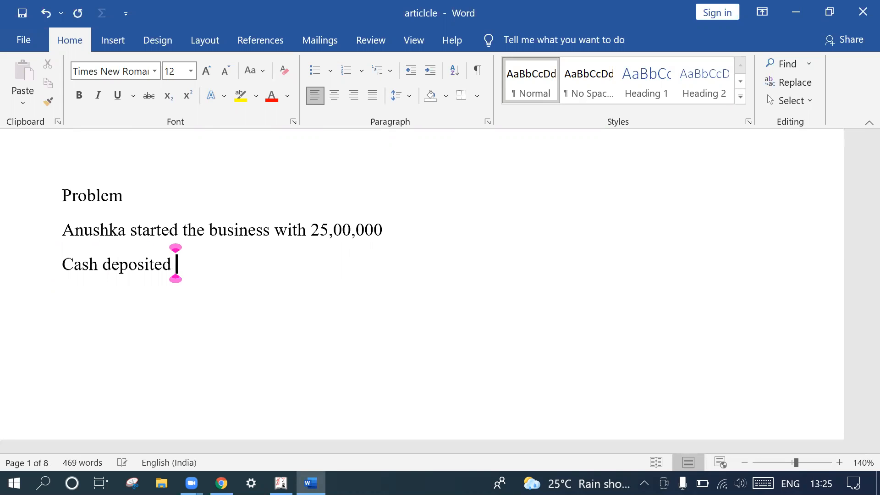
{"action": "type", "text": "in SAB"}
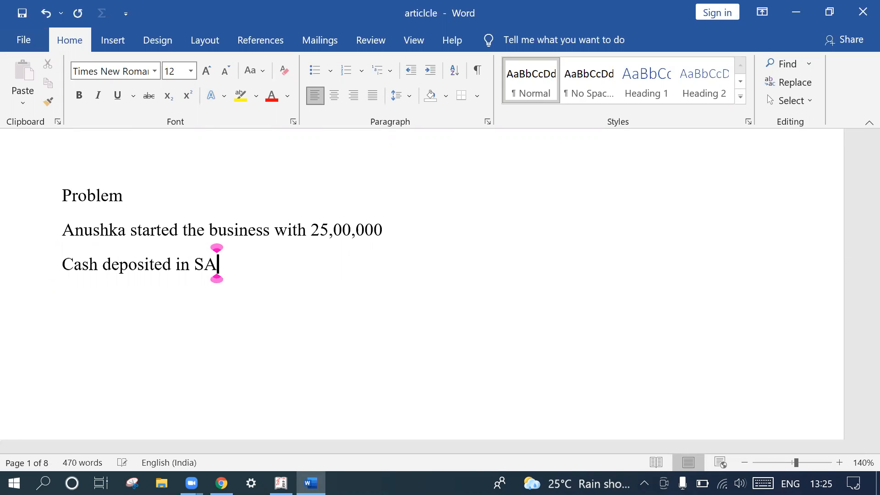
{"action": "key", "text": "BackSpace"}
{"action": "key", "text": "BackSpace"}
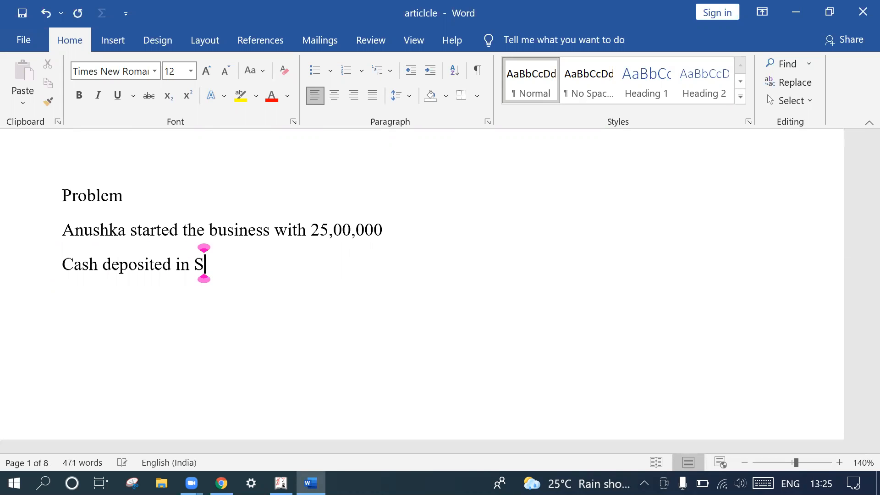
{"action": "type", "text": "BI"}
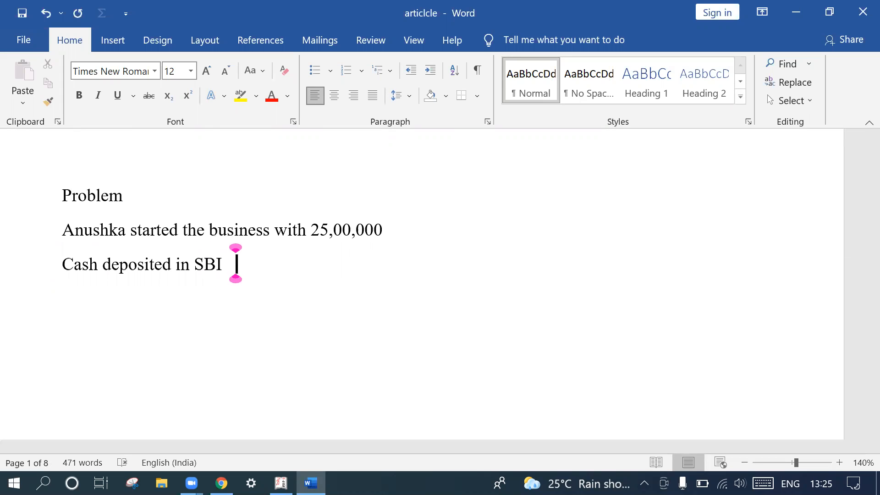
{"action": "type", "text": "   20"}
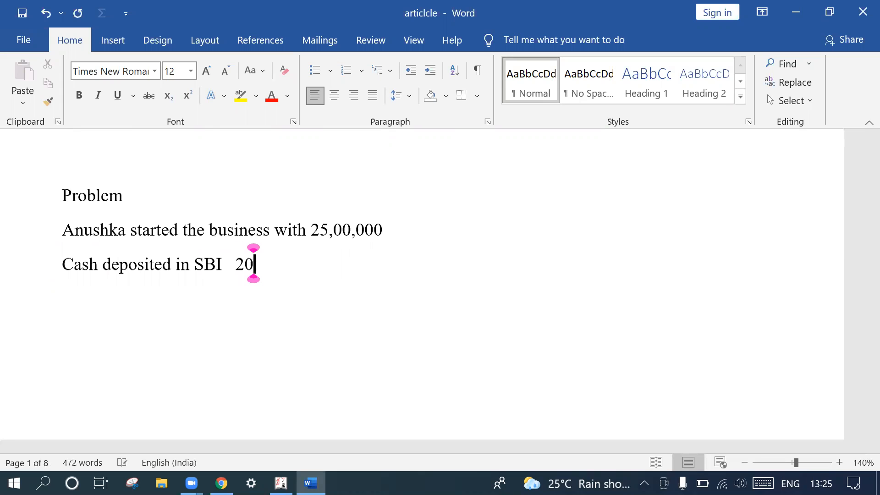
{"action": "type", "text": ",00,000"}
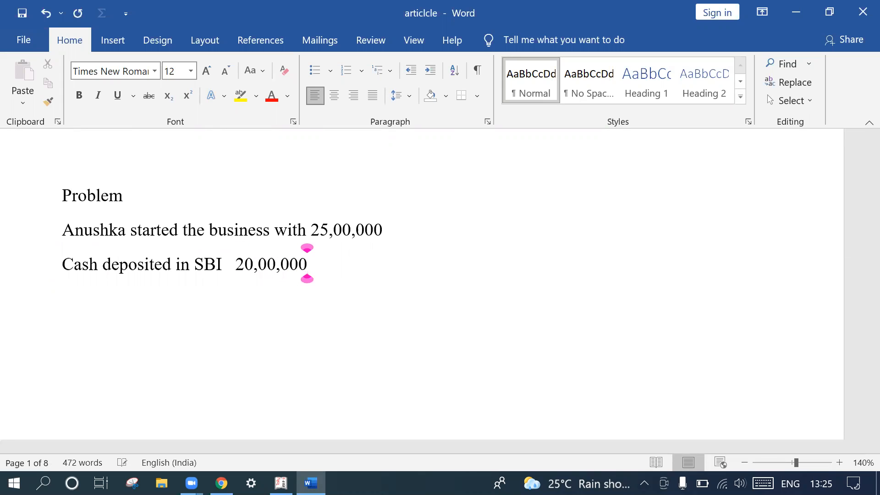
{"action": "key", "text": "Return"}
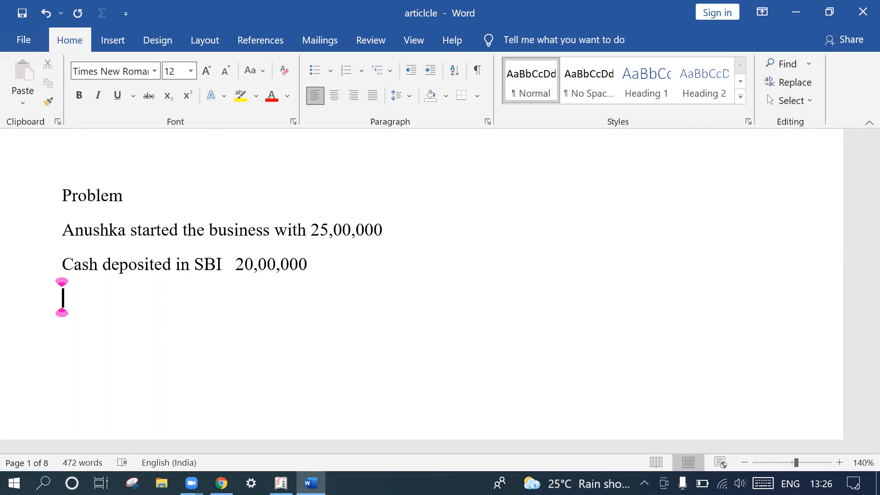
- Add the transaction line "Payment salaries through bank 35000" and start a new line below it
{"action": "type", "text": "Paymentnt "}
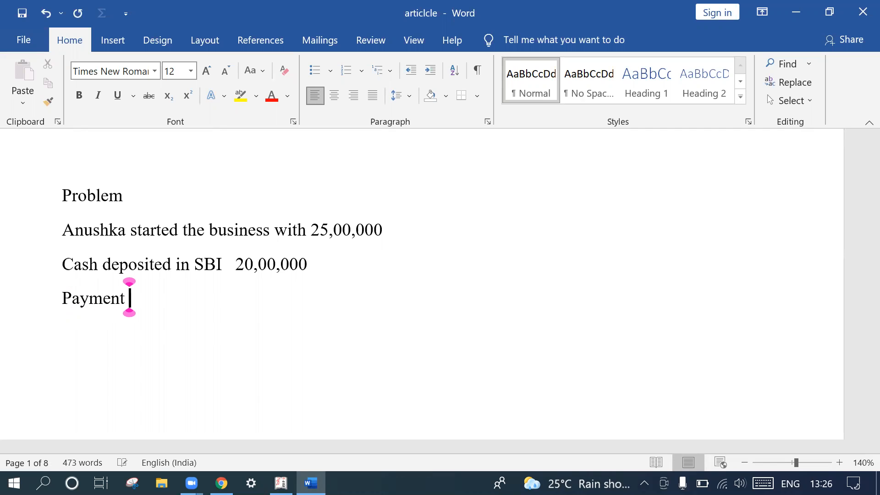
{"action": "type", "text": "salar"}
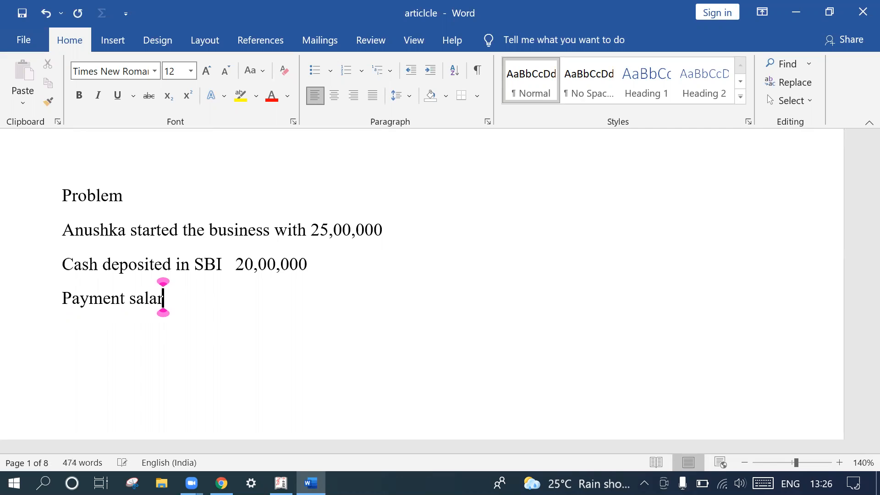
{"action": "type", "text": "ies th"}
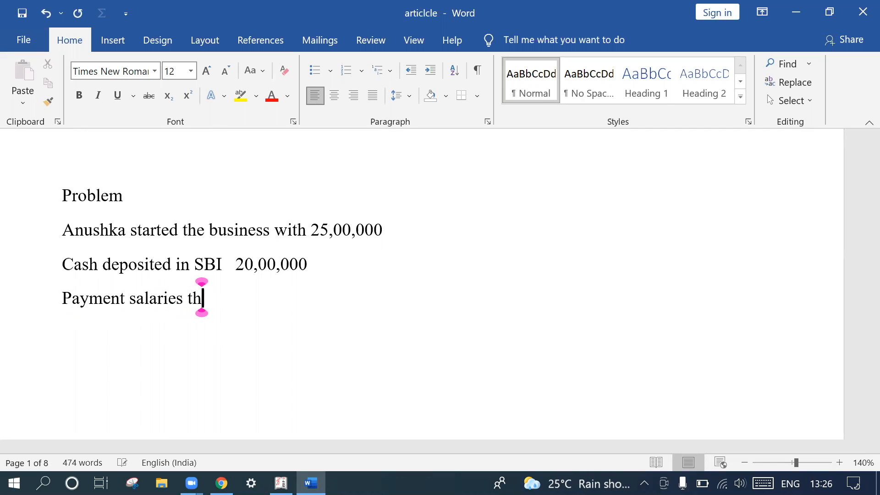
{"action": "type", "text": "ro"}
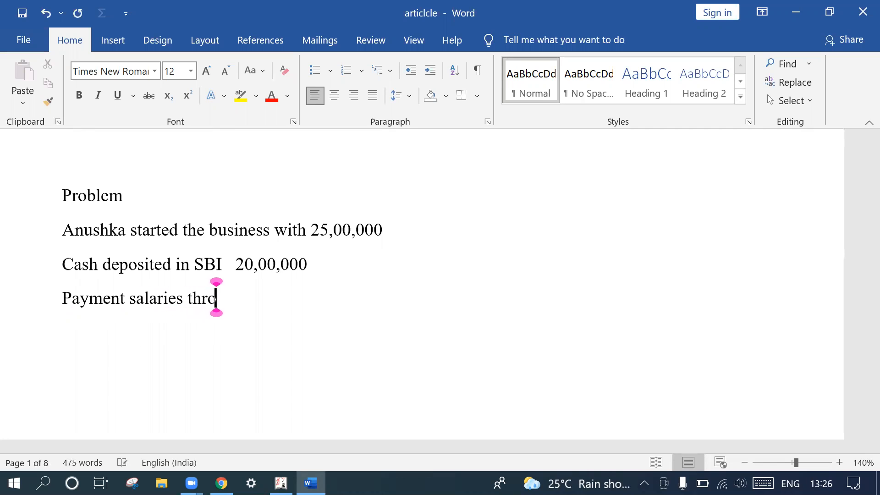
{"action": "type", "text": "ugh bank"}
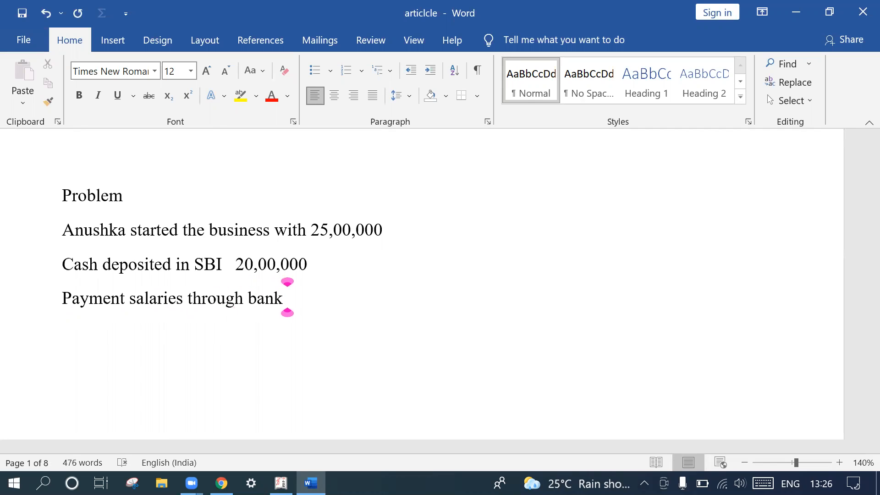
{"action": "type", "text": " 2"}
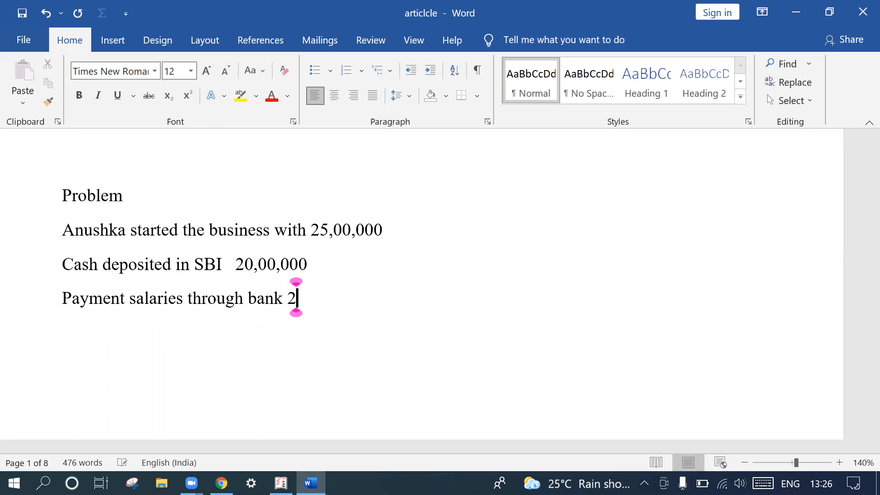
{"action": "key", "text": "BackSpace"}
{"action": "type", "text": "35"}
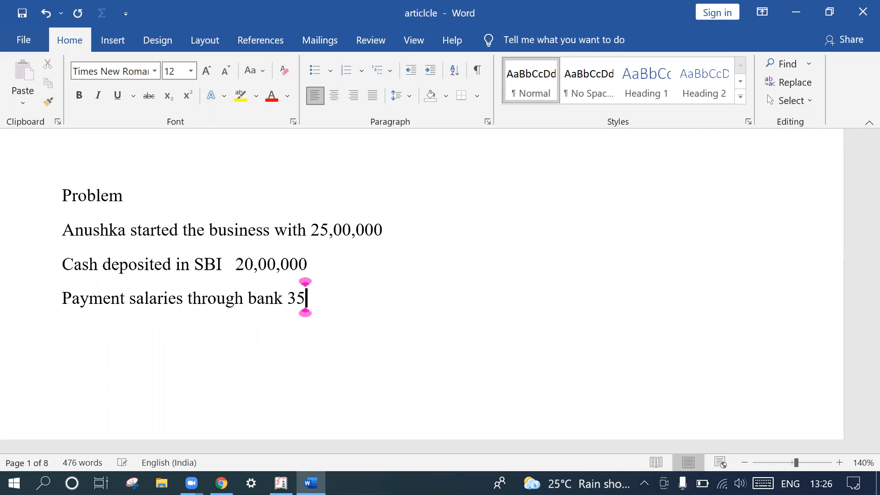
{"action": "type", "text": "000"}
{"action": "key", "text": "Return"}
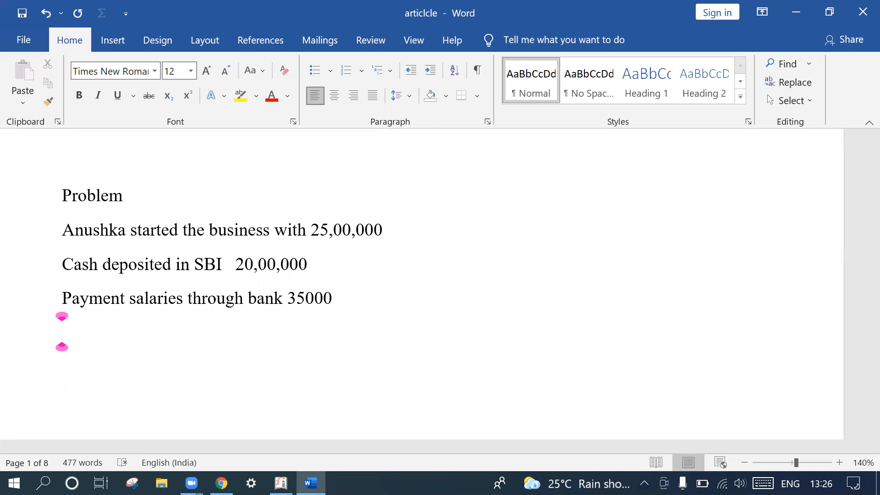
- Add the transaction line "Cash withdrawn from the bank for business purpose 42000" below the salaries line
{"action": "type", "text": "cach"}
{"action": "key", "text": "BackSpace"}
{"action": "key", "text": "BackSpace"}
{"action": "type", "text": "sh witht"}
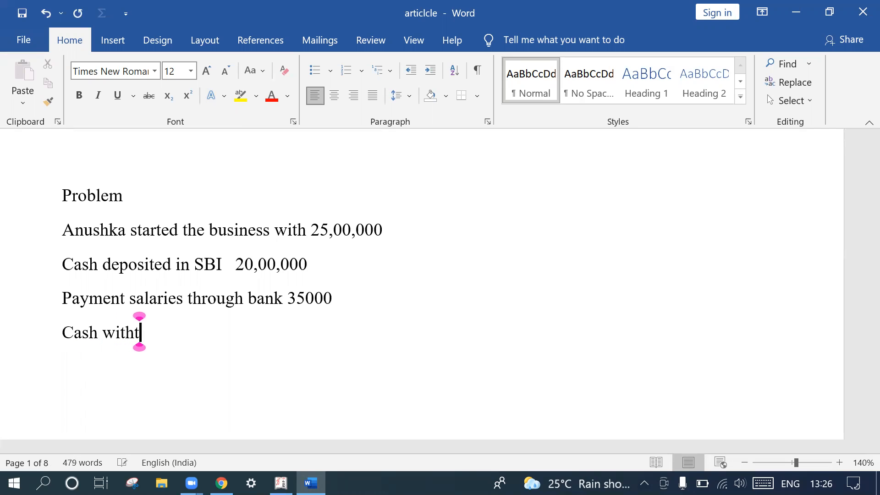
{"action": "key", "text": "BackSpace"}
{"action": "type", "text": "dranw"}
{"action": "key", "text": "BackSpace"}
{"action": "key", "text": "BackSpace"}
{"action": "key", "text": "BackSpace"}
{"action": "type", "text": "wa"}
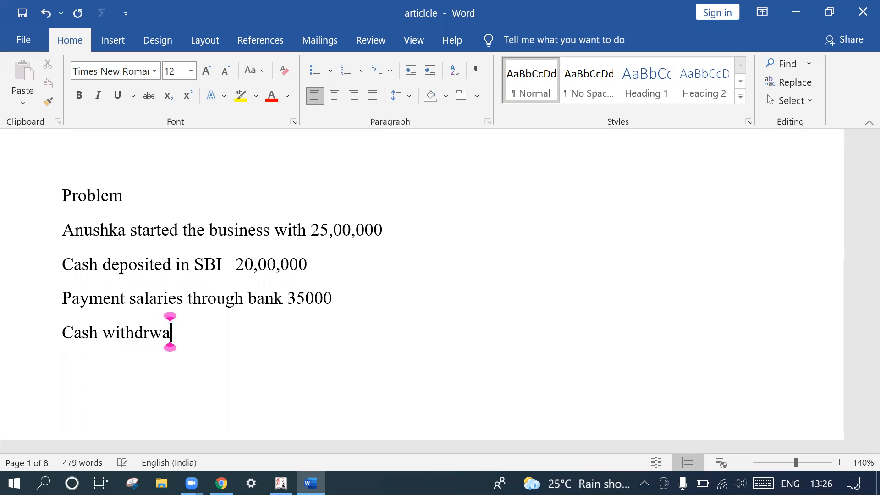
{"action": "key", "text": "BackSpace"}
{"action": "key", "text": "BackSpace"}
{"action": "type", "text": "awn from t"}
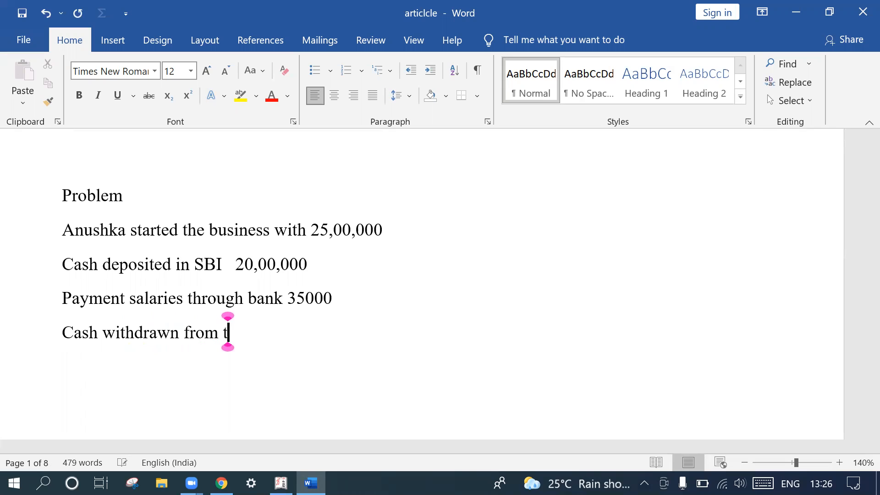
{"action": "type", "text": "he bank fr"}
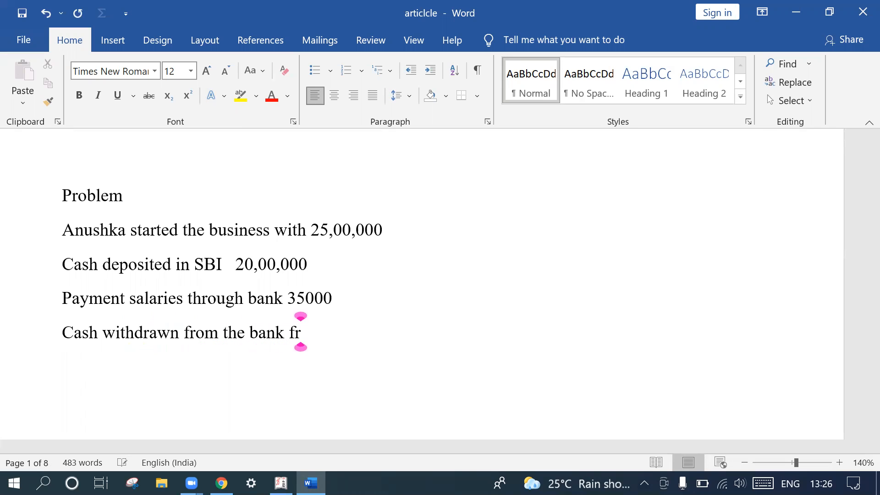
{"action": "key", "text": "BackSpace"}
{"action": "type", "text": "o"}
{"action": "type", "text": "r bus"}
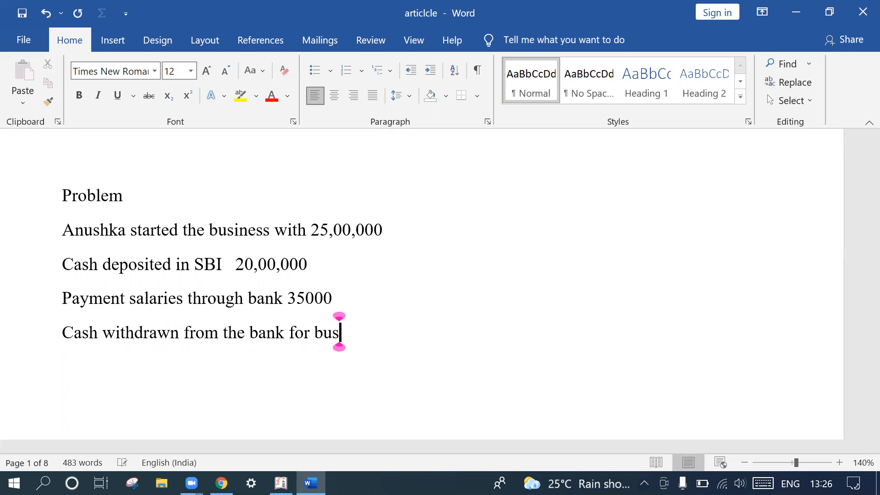
{"action": "type", "text": "iness pu"}
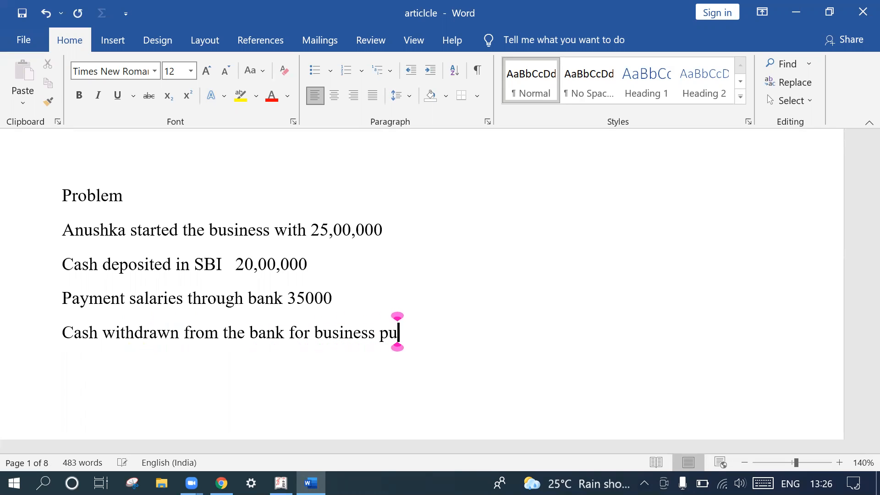
{"action": "type", "text": "rspose"}
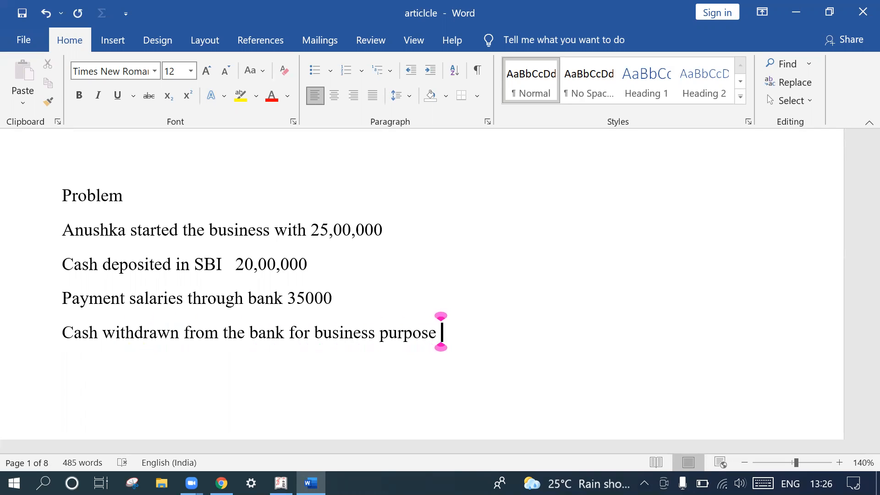
{"action": "type", "text": " 42"}
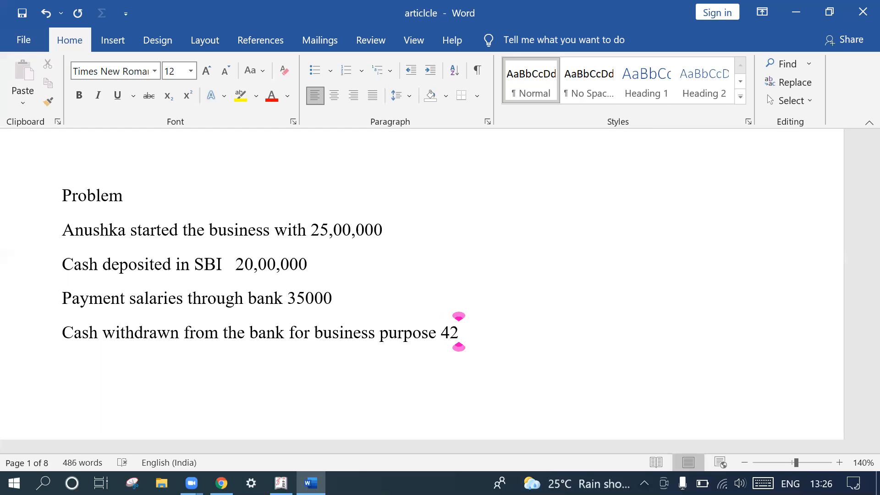
{"action": "type", "text": "000"}
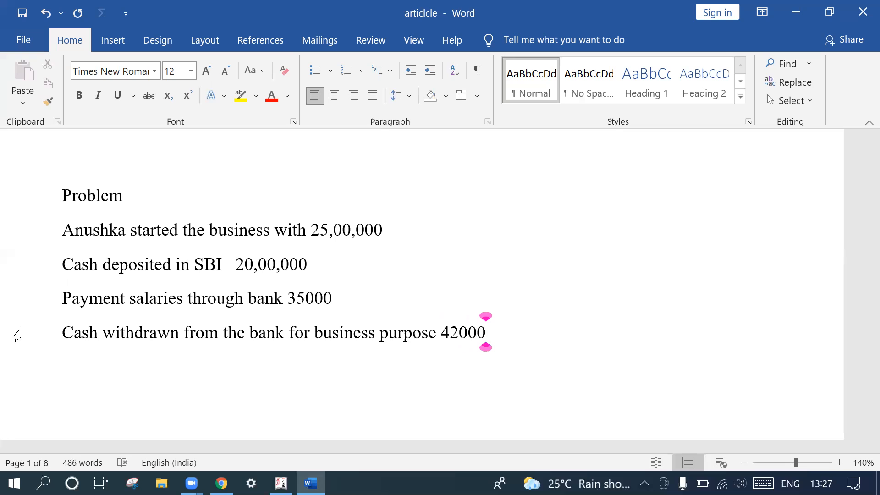
- Insert a blank line below the Problem heading and write the owner's first name followed by "-capital" beside the 25,00,000 transaction
{"action": "left_click", "coordinate": [140, 202]}
{"action": "key", "text": "Return"}
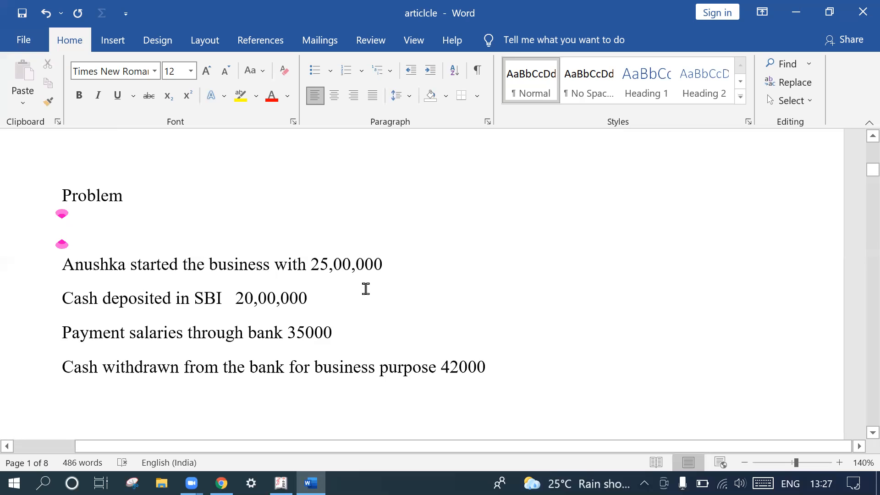
{"action": "left_click", "coordinate": [399, 272]}
{"action": "key", "text": "Tab"}
{"action": "key", "text": "Tab"}
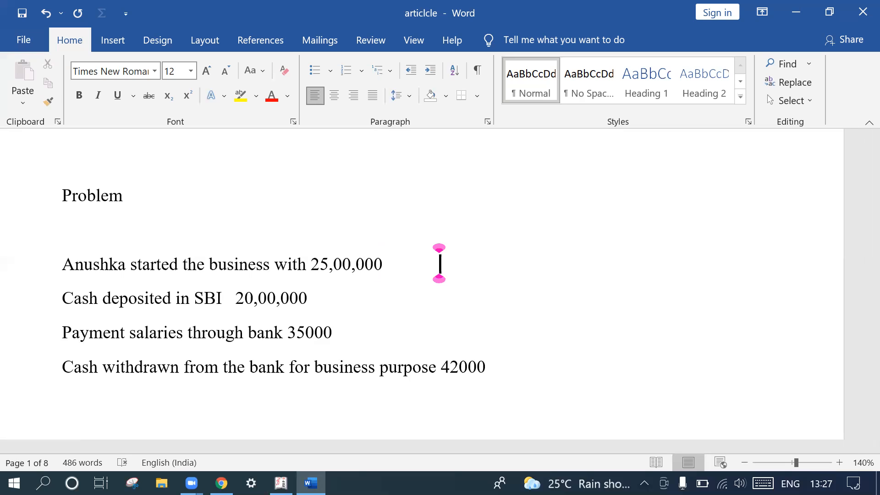
{"action": "type", "text": "Anush"}
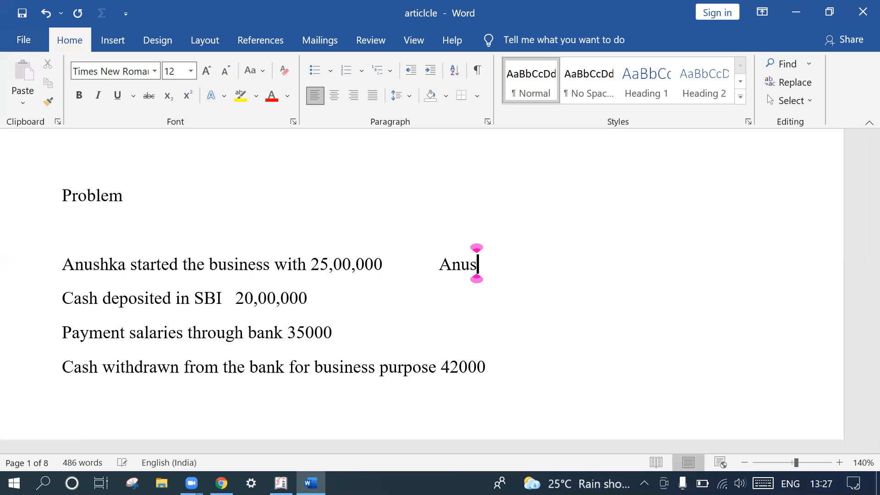
{"action": "type", "text": "ka"}
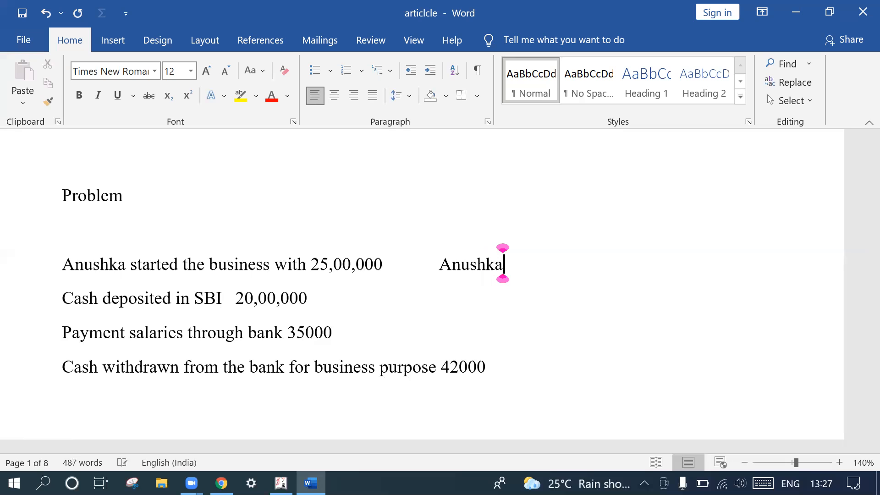
{"action": "type", "text": " -capitla"}
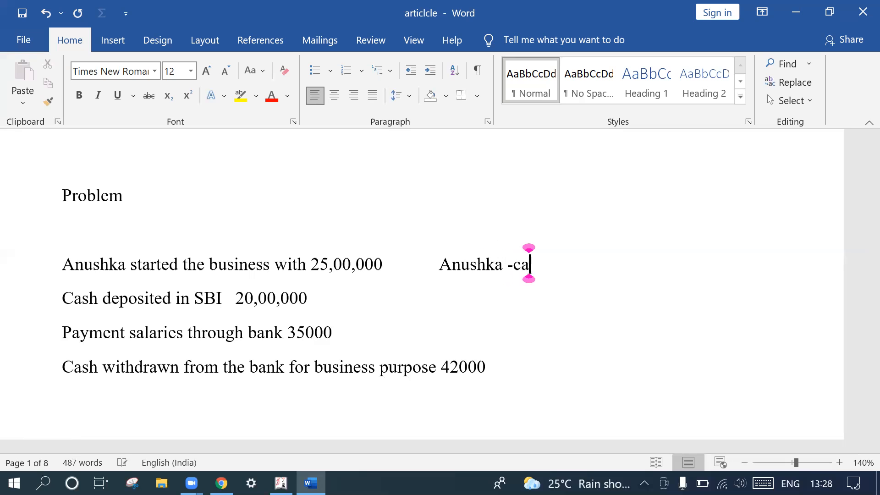
{"action": "key", "text": "BackSpace"}
{"action": "key", "text": "BackSpace"}
{"action": "type", "text": "al"}
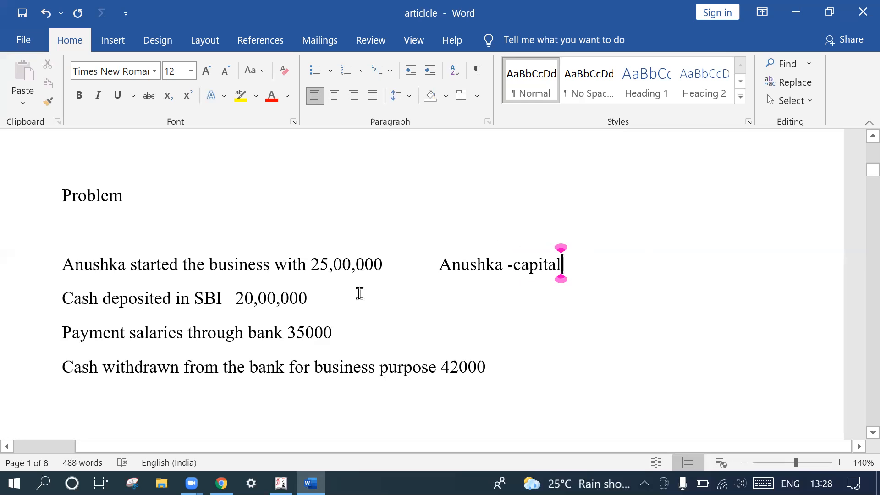
- Write the ledger note "SBI Bank- bank" beside the cash deposit transaction, aligned with the capital note above
{"action": "left_click", "coordinate": [333, 304]}
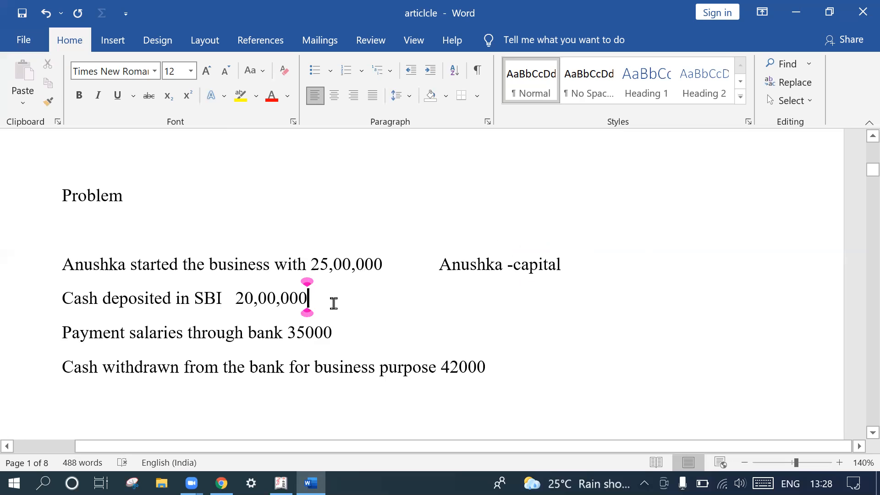
{"action": "key", "text": "Tab"}
{"action": "key", "text": "Tab"}
{"action": "key", "text": "Tab"}
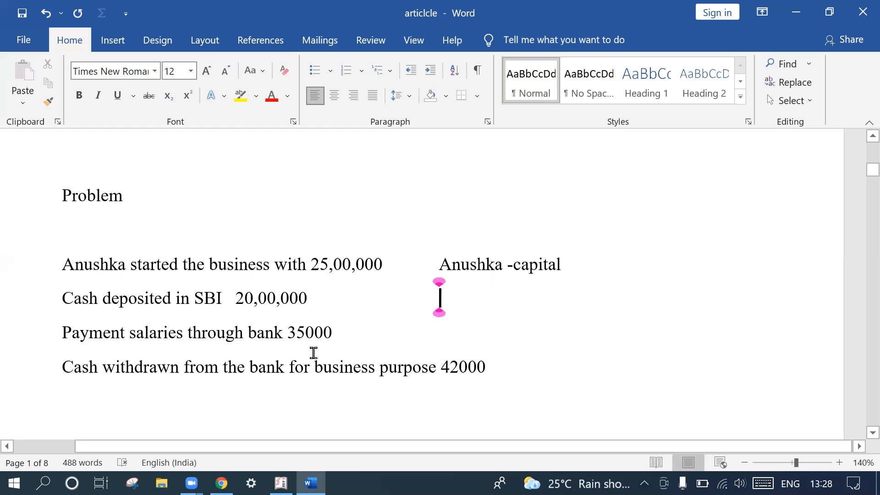
{"action": "type", "text": "SBI "}
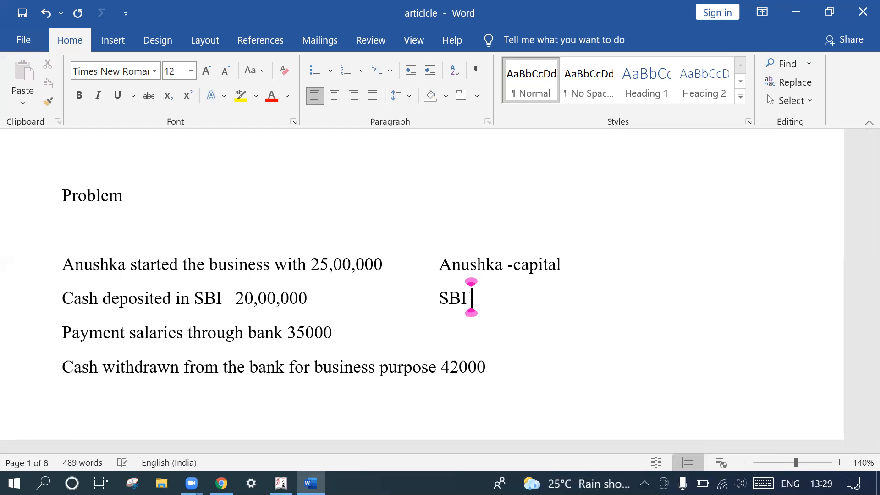
{"action": "type", "text": "acc"}
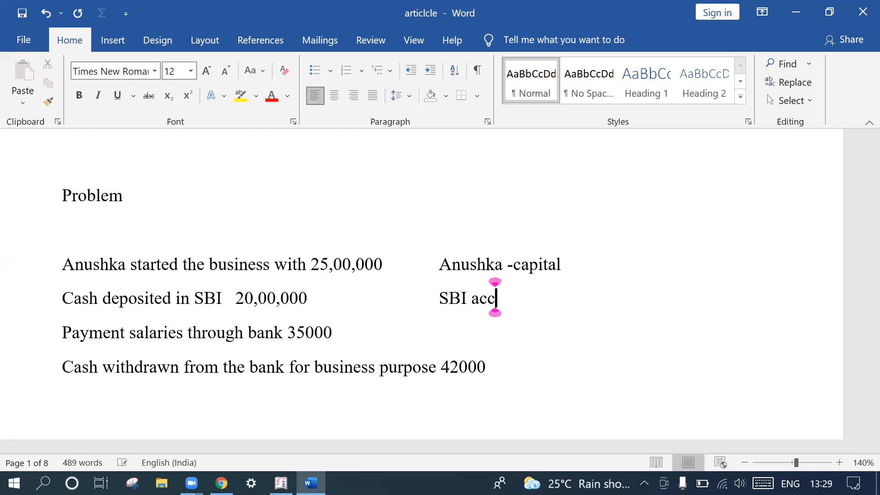
{"action": "key", "text": "BackSpace"}
{"action": "key", "text": "BackSpace"}
{"action": "key", "text": "BackSpace"}
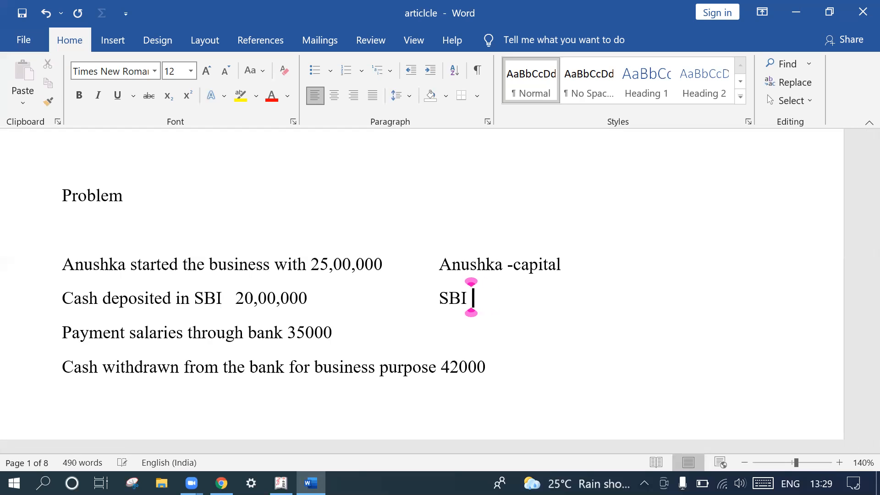
{"action": "type", "text": "Ba"}
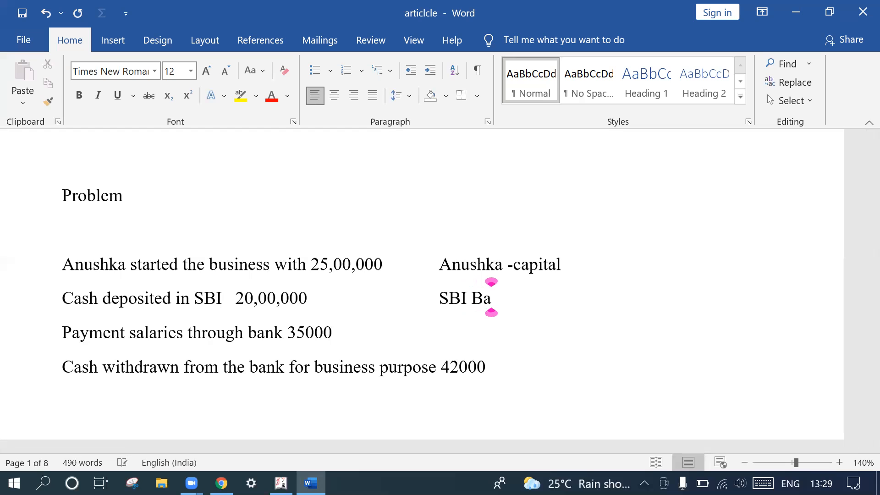
{"action": "type", "text": "nk- bak"}
{"action": "key", "text": "BackSpace"}
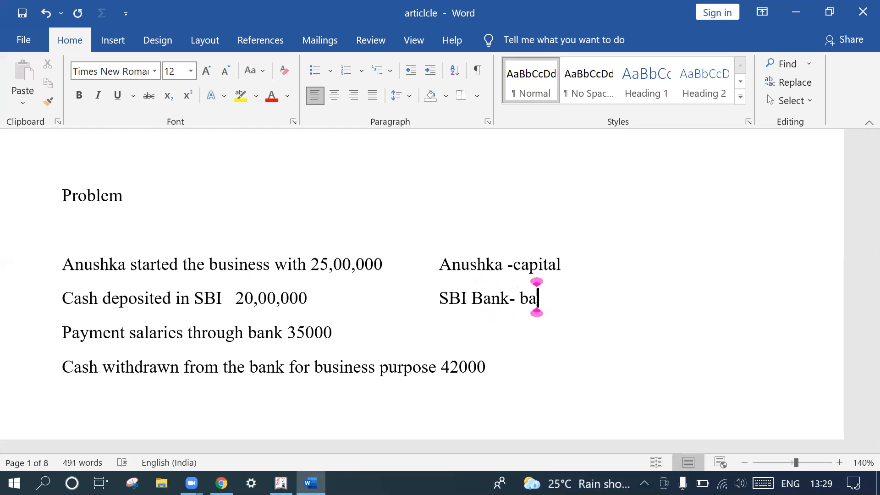
{"action": "type", "text": "nk"}
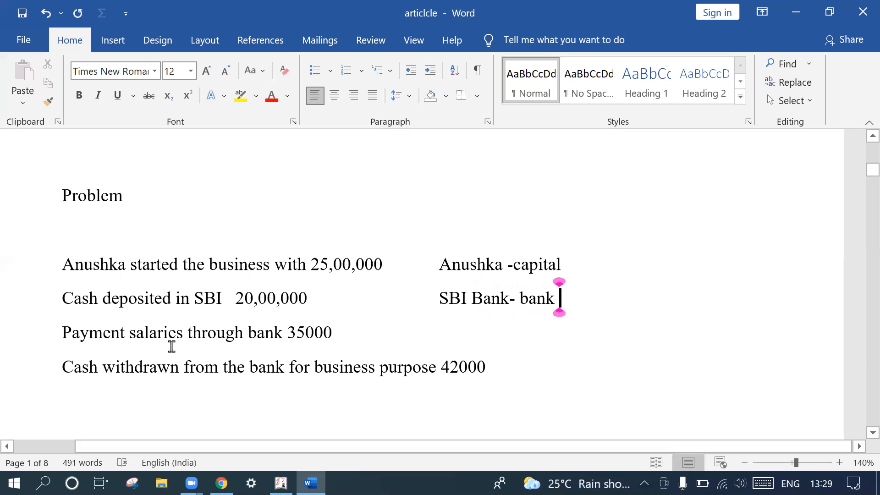
- Write the ledger note "Salaries -indirect expenses" beside the salaries payment transaction
{"action": "left_click", "coordinate": [444, 329]}
{"action": "key", "text": "Tab"}
{"action": "key", "text": "Tab"}
{"action": "key", "text": "Tab"}
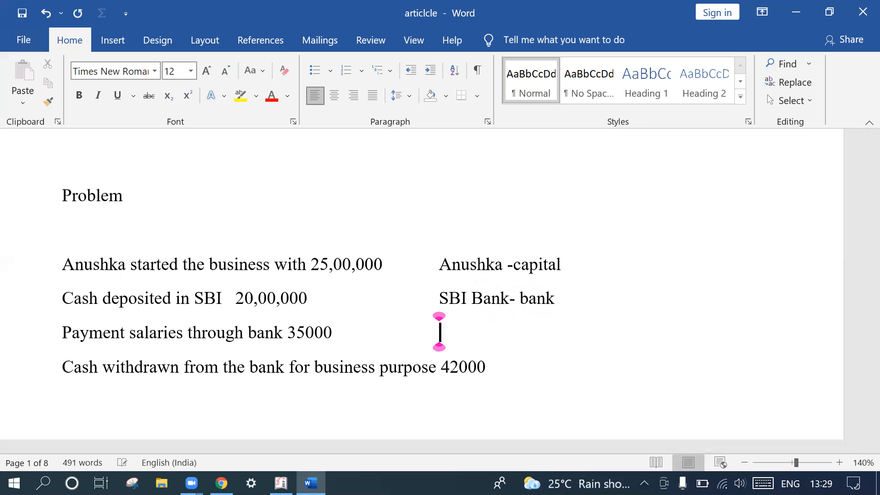
{"action": "key", "text": "BackSpace"}
{"action": "type", "text": "Salaries -in"}
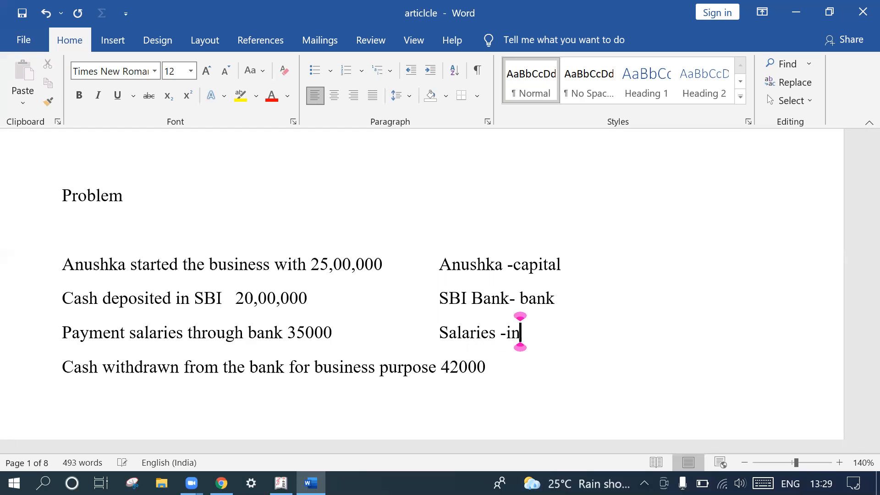
{"action": "type", "text": "direct expenses"}
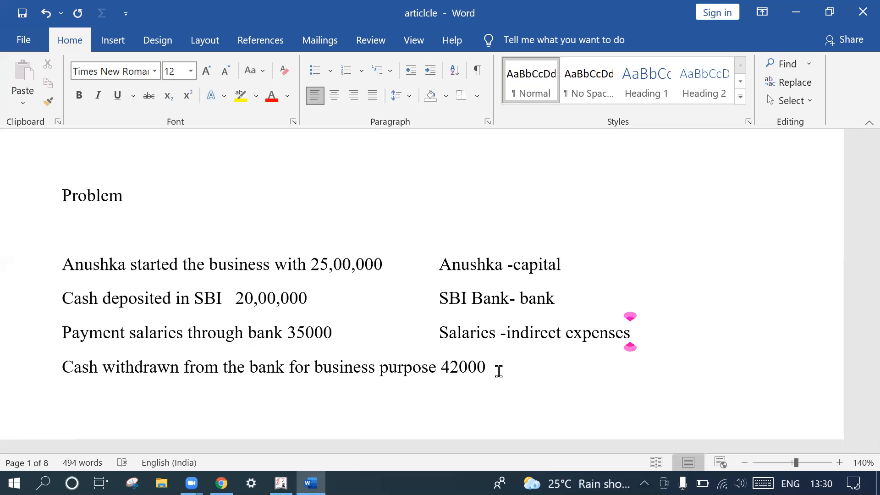
- Switch to Tally.ERP 9 and open the creation form for a single ledger under Accounts Info
{"action": "left_click", "coordinate": [281, 483]}
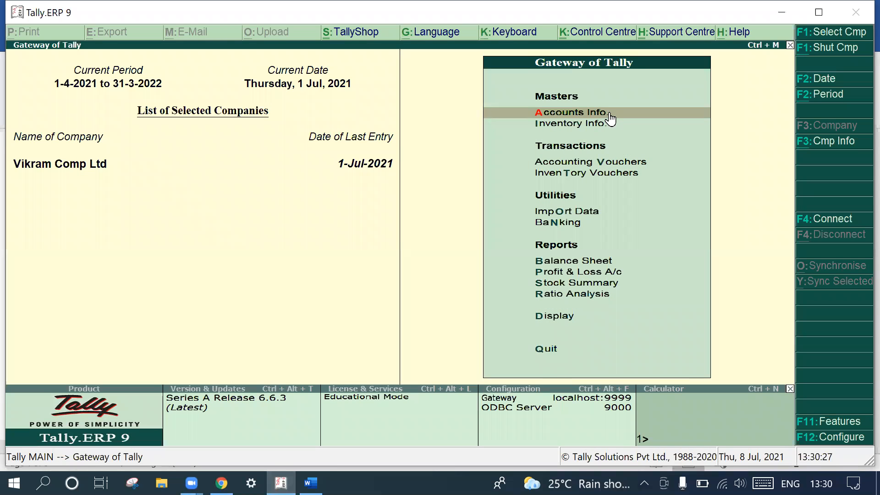
{"action": "left_click", "coordinate": [603, 114]}
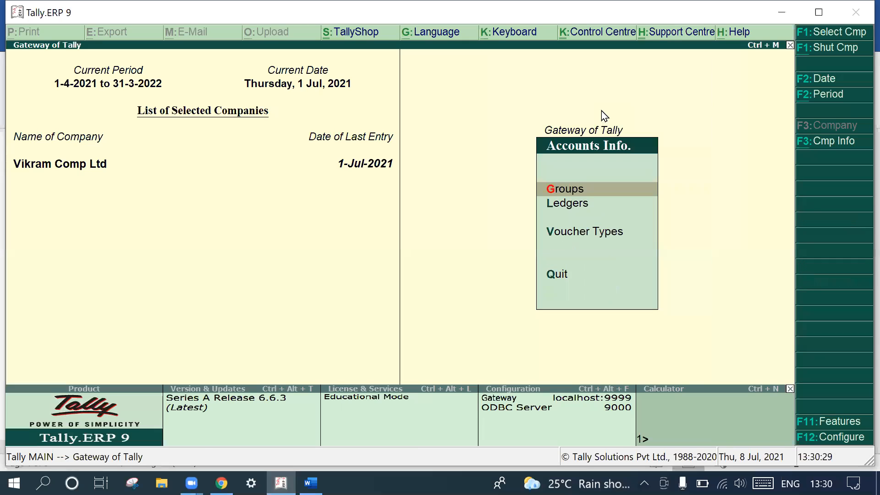
{"action": "left_click", "coordinate": [575, 205]}
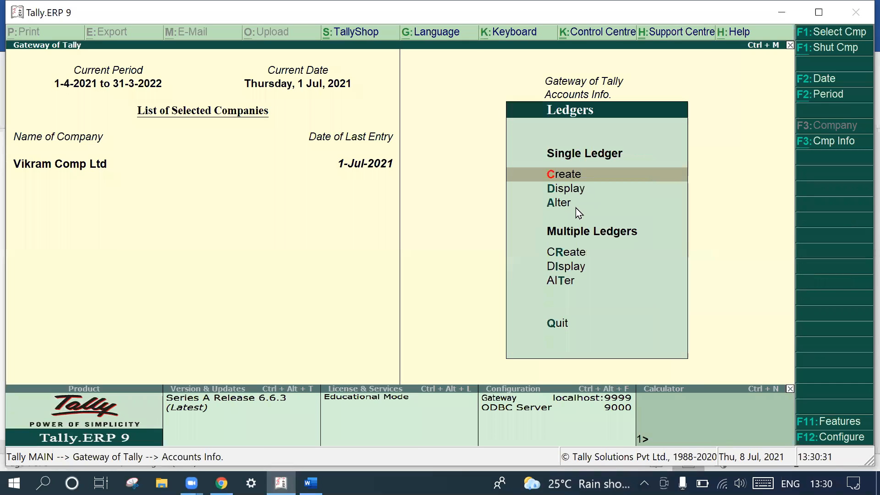
{"action": "left_click", "coordinate": [576, 174]}
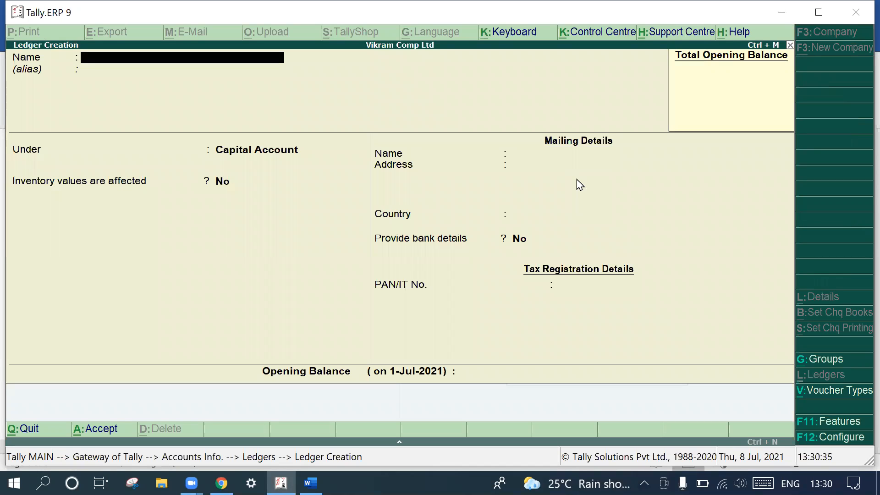
{"action": "type", "text": "Anushka"}
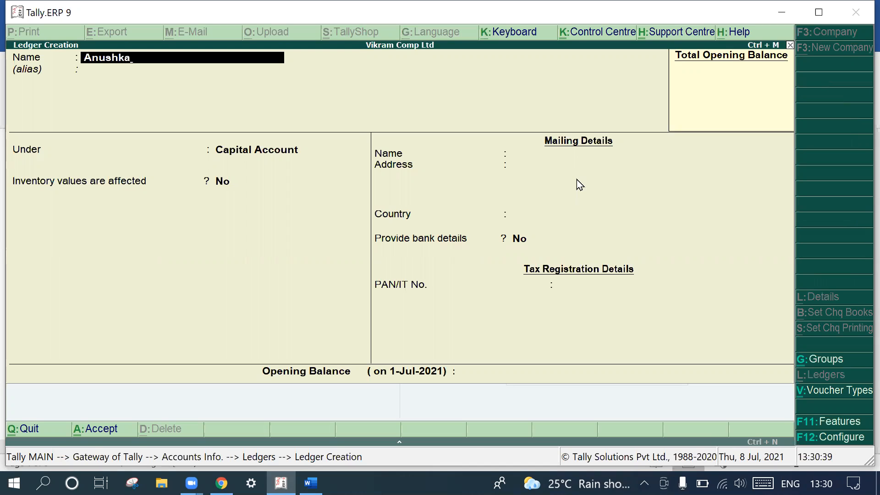
{"action": "key", "text": "Return"}
{"action": "key", "text": "Return"}
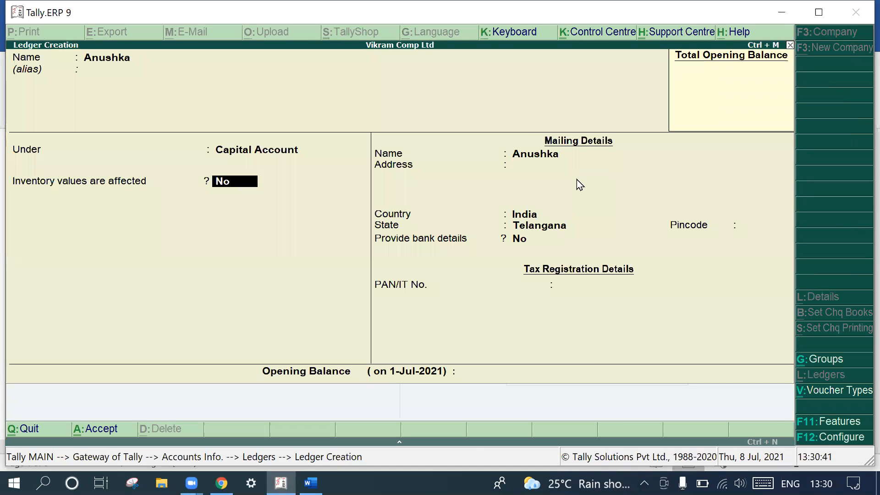
{"action": "key", "text": "BackSpace"}
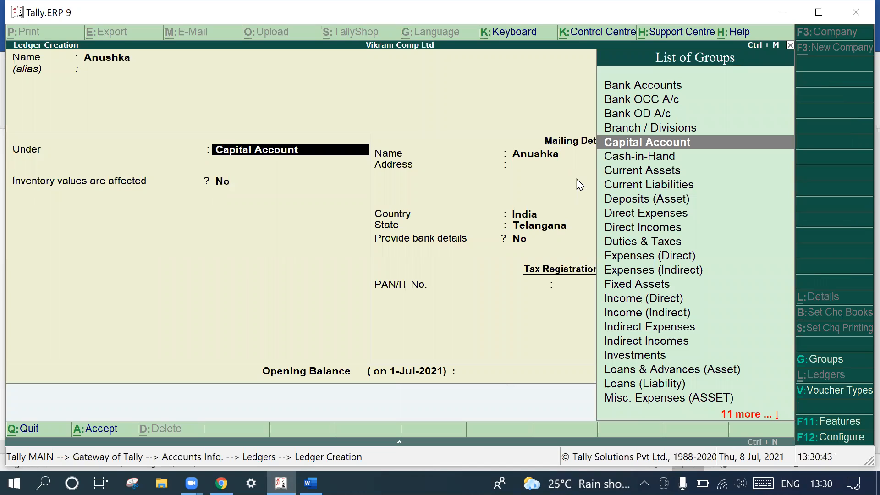
{"action": "key", "text": "Return"}
{"action": "key", "text": "Return"}
{"action": "key", "text": "Return"}
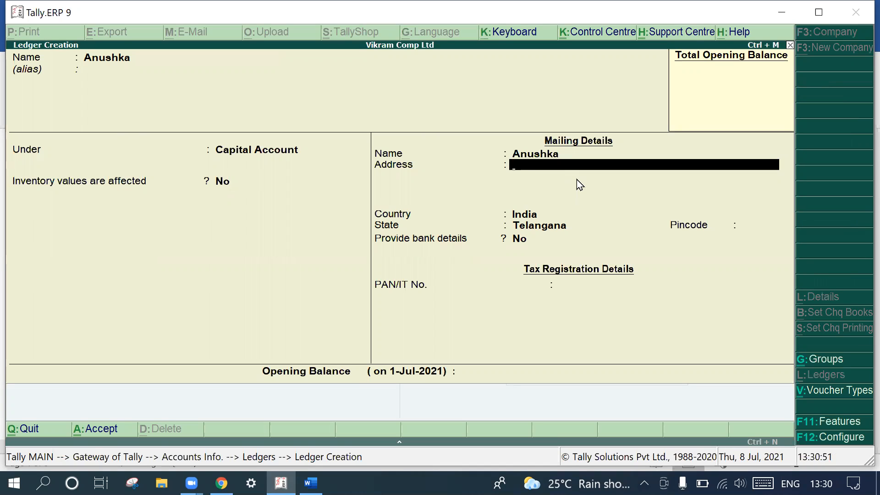
{"action": "key", "text": "Escape"}
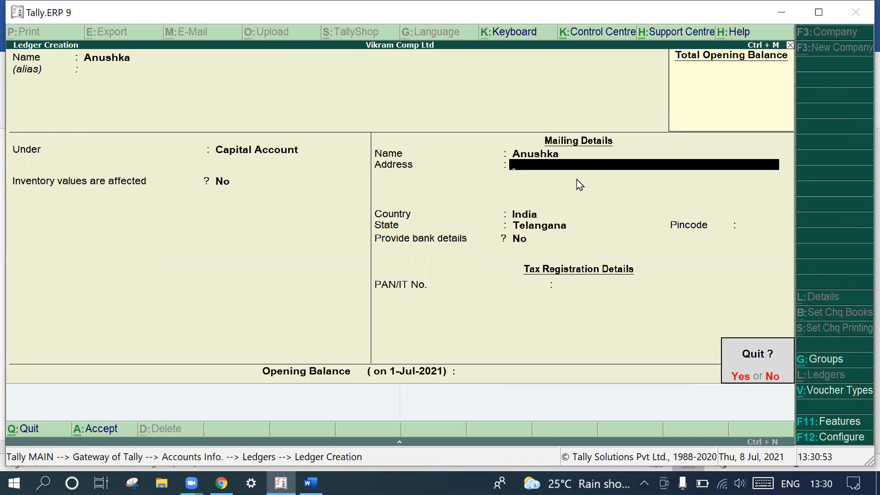
{"action": "key", "text": "Return"}
{"action": "key", "text": "Escape"}
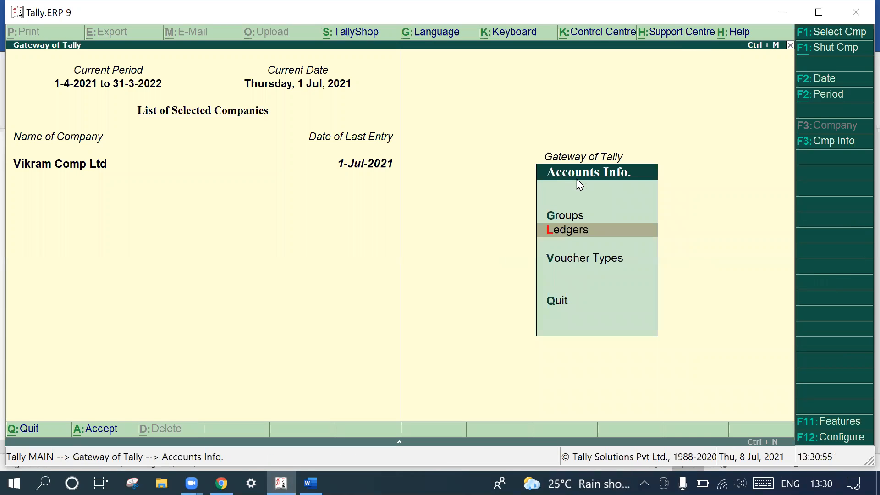
{"action": "key", "text": "Escape"}
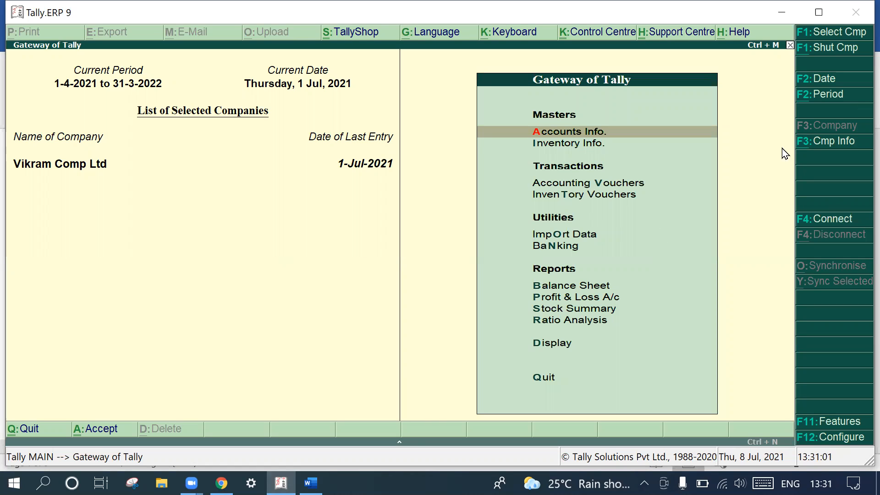
- Start creating a new company named "Anushka and Co Ltd", using the same mailing name and leaving the address blank
{"action": "left_click", "coordinate": [811, 142]}
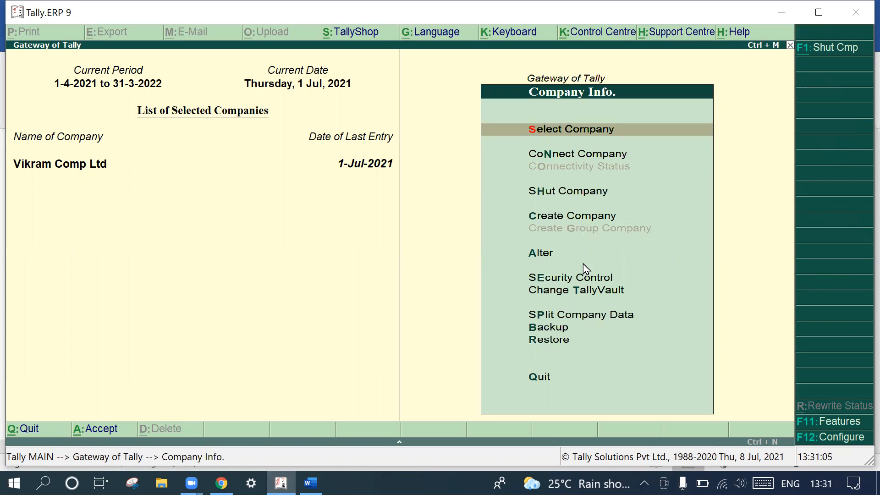
{"action": "left_click", "coordinate": [583, 214]}
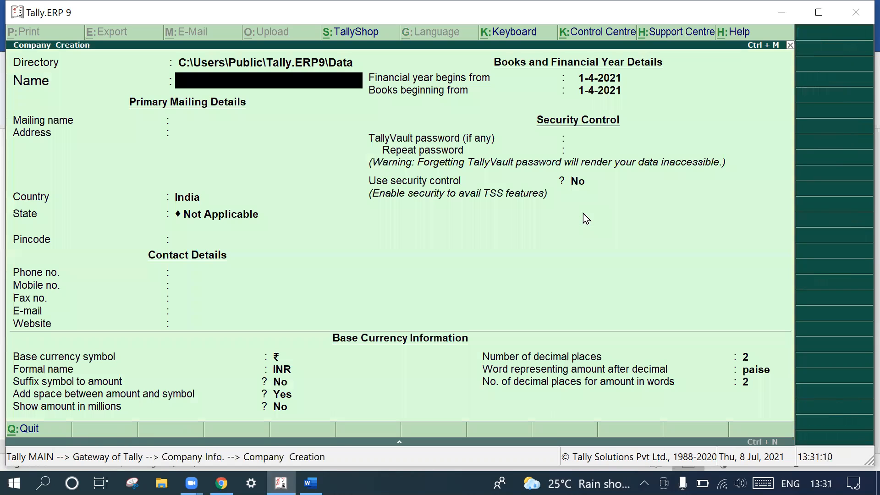
{"action": "type", "text": "Anushka and Co"}
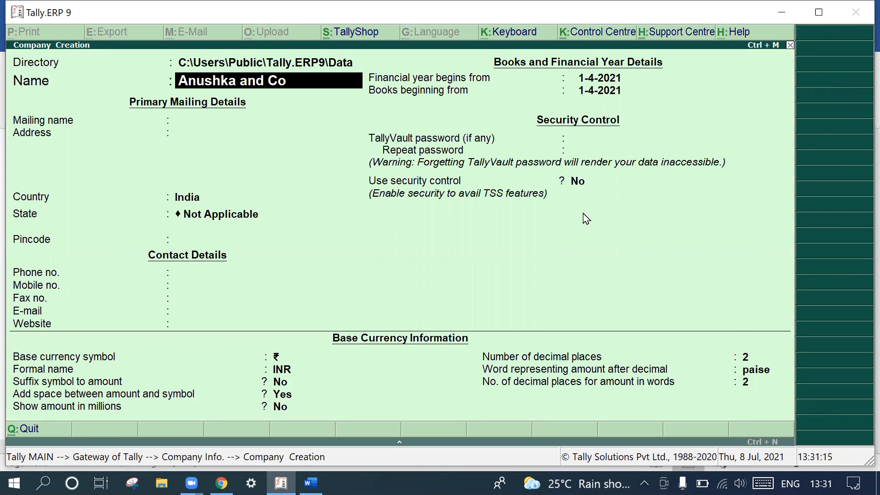
{"action": "type", "text": " Le"}
{"action": "type", "text": "td"}
{"action": "key", "text": "Return"}
- Set the company's country to India and state to Telangana, keep the remaining defaults and save the company
{"action": "key", "text": "Return"}
{"action": "key", "text": "Return"}
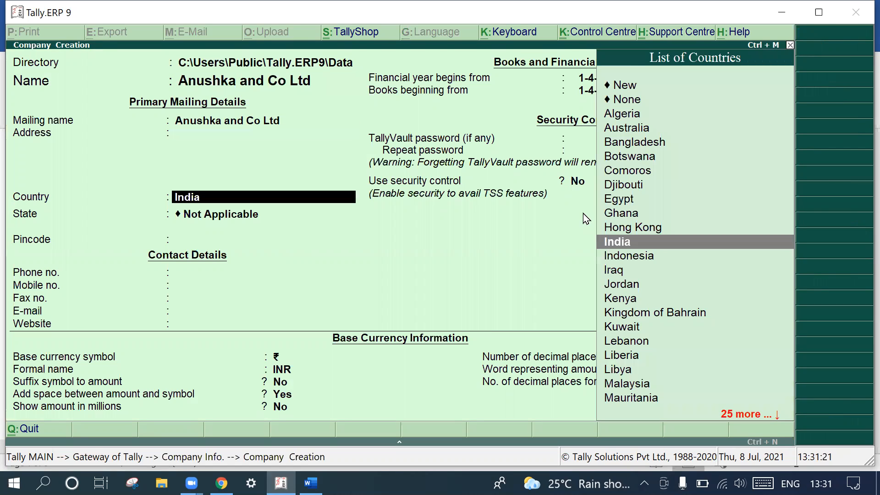
{"action": "key", "text": "Return"}
{"action": "type", "text": "Te"}
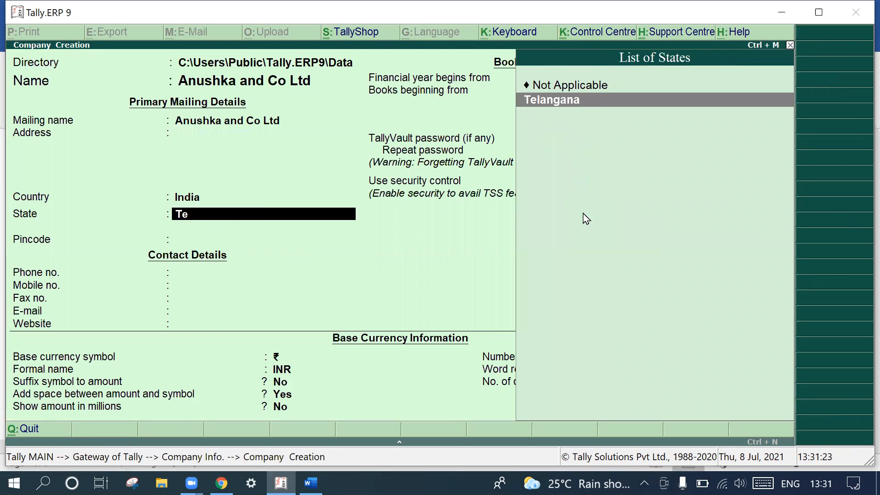
{"action": "key", "text": "Return"}
{"action": "key", "text": "Return"}
{"action": "key", "text": "Return"}
{"action": "key", "text": "Return"}
{"action": "key", "text": "Return"}
{"action": "key", "text": "Return"}
{"action": "key", "text": "Return"}
{"action": "key", "text": "Return"}
{"action": "key", "text": "Return"}
{"action": "key", "text": "Return"}
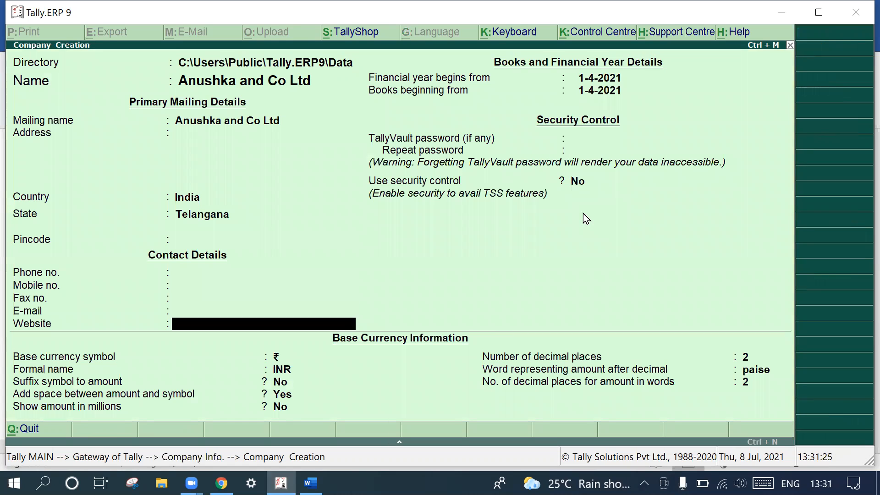
{"action": "key", "text": "Return"}
{"action": "key", "text": "Return"}
{"action": "key", "text": "Return"}
{"action": "key", "text": "Return"}
{"action": "key", "text": "Return"}
{"action": "key", "text": "Return"}
{"action": "key", "text": "Return"}
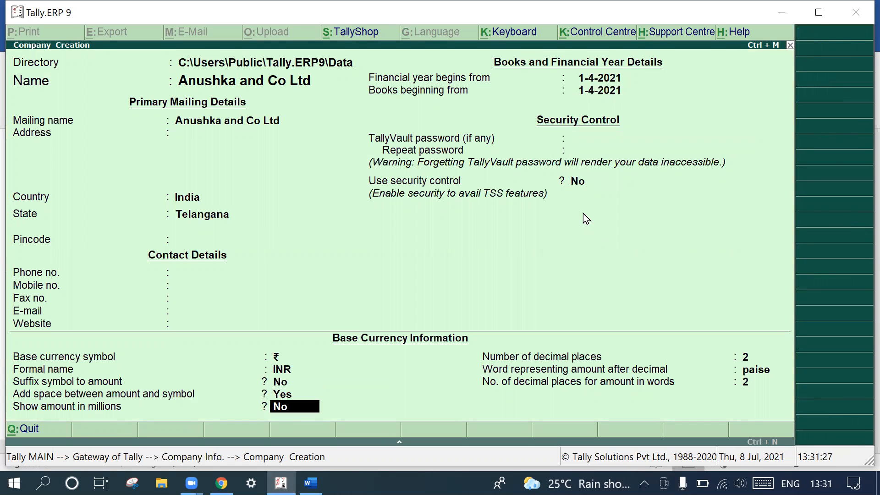
{"action": "key", "text": "Return"}
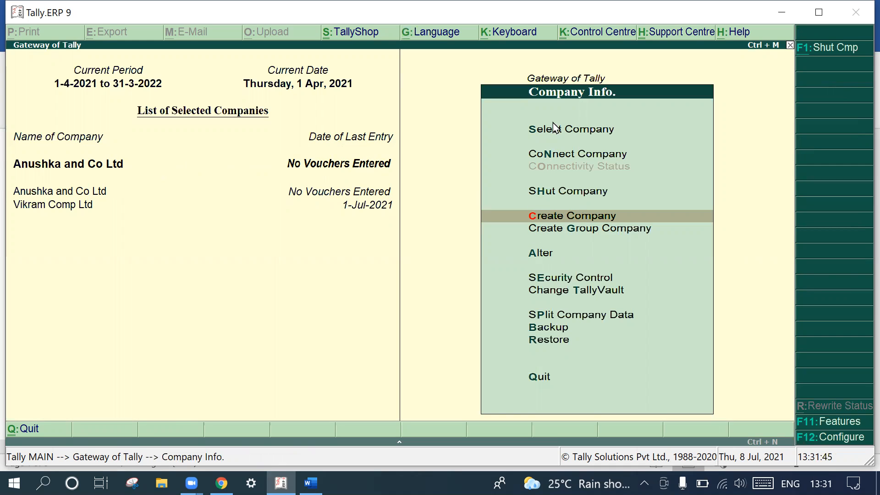
- Open the single ledger creation form for the new company and enter the owner's first name as the ledger name
{"action": "key", "text": "Escape"}
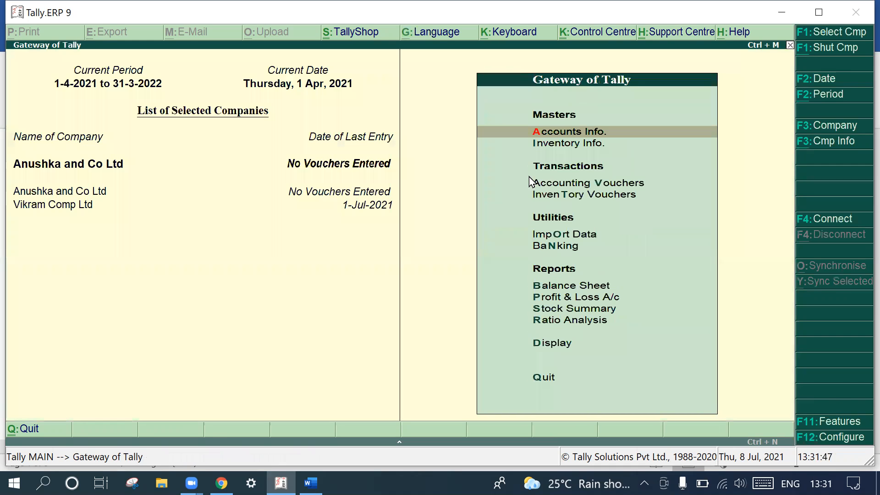
{"action": "left_click", "coordinate": [569, 134]}
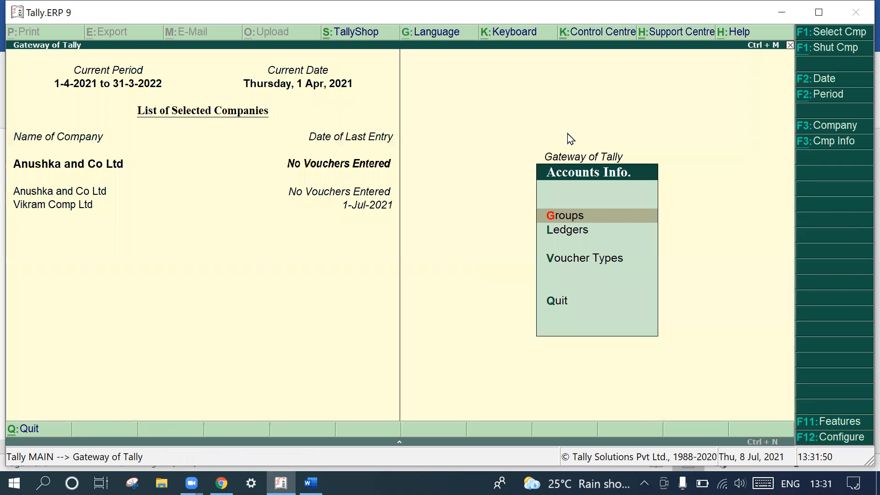
{"action": "left_click", "coordinate": [577, 232]}
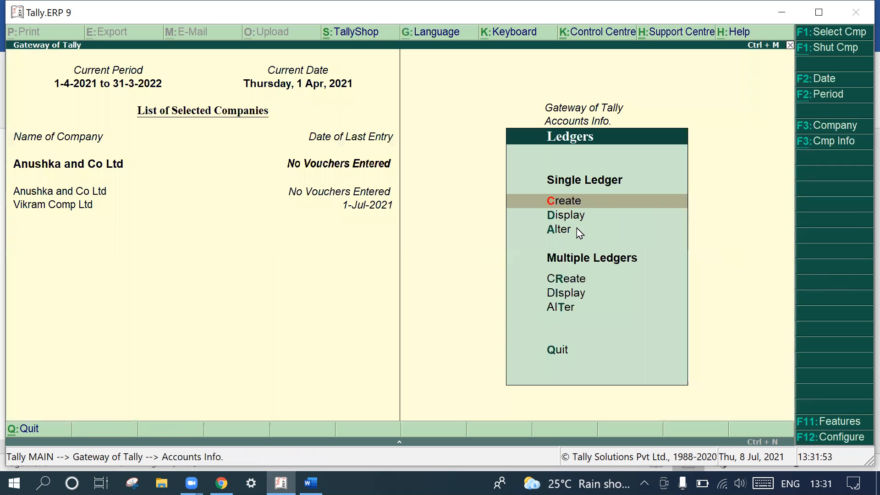
{"action": "left_click", "coordinate": [574, 203]}
{"action": "type", "text": "An"}
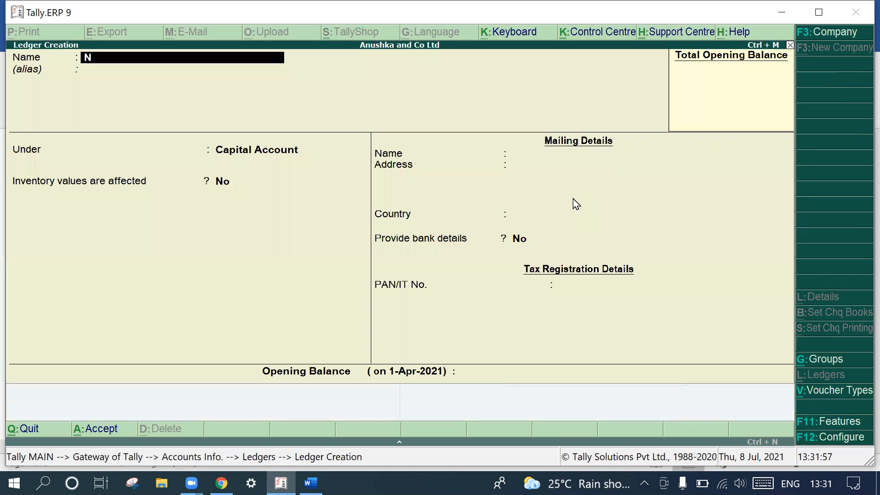
{"action": "type", "text": "ushka"}
{"action": "key", "text": "Return"}
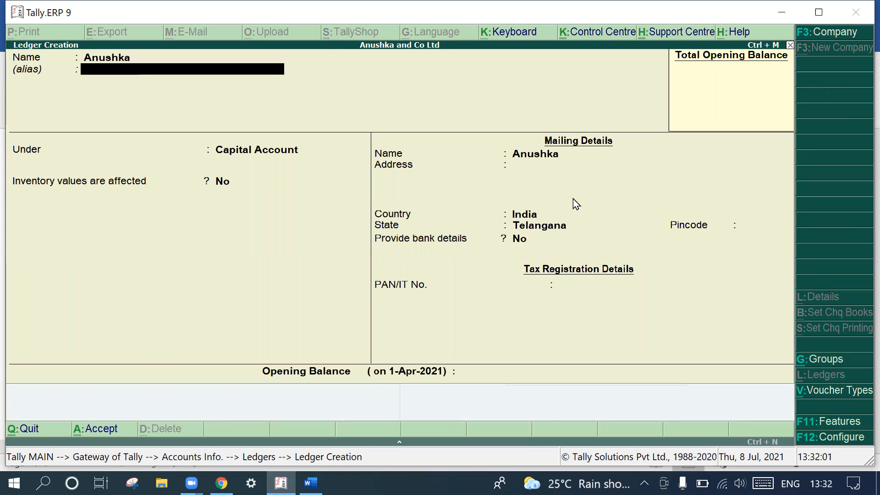
- Place the owner's ledger under Capital Account, keep the remaining defaults and save it
{"action": "key", "text": "Return"}
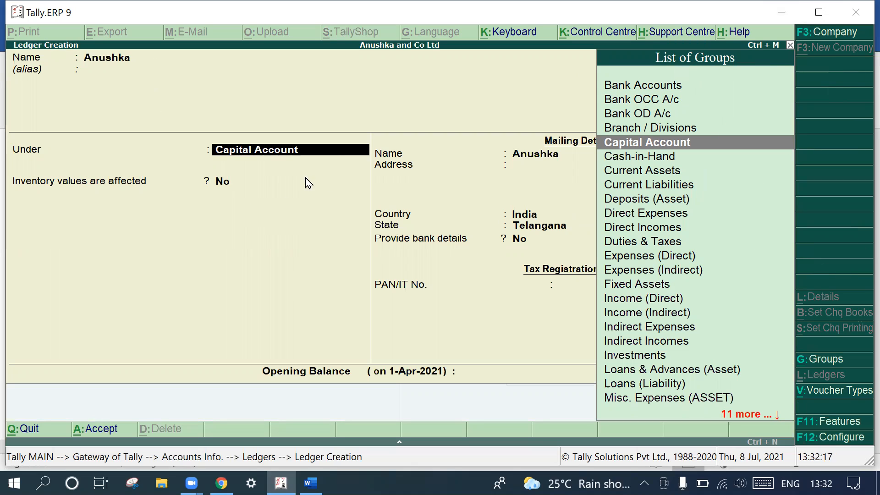
{"action": "key", "text": "Return"}
{"action": "key", "text": "Return"}
{"action": "key", "text": "Return"}
{"action": "key", "text": "Return"}
{"action": "key", "text": "Return"}
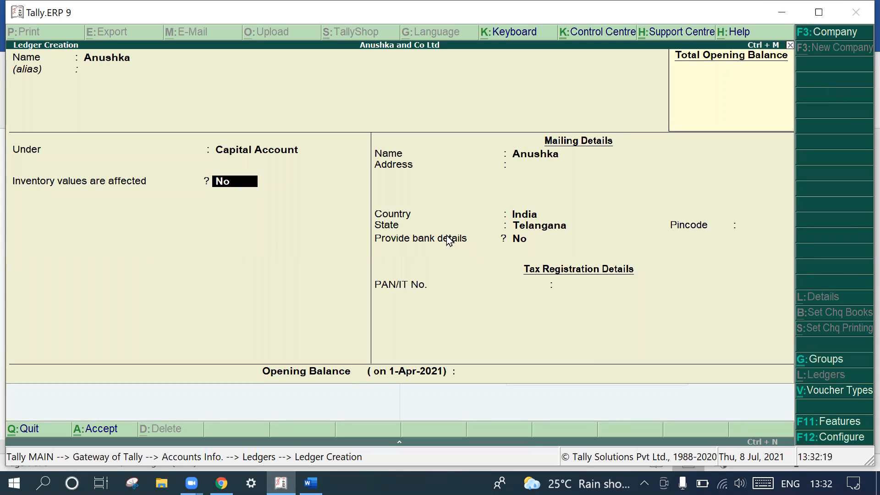
{"action": "key", "text": "Return"}
{"action": "key", "text": "Return"}
{"action": "key", "text": "Return"}
{"action": "key", "text": "Return"}
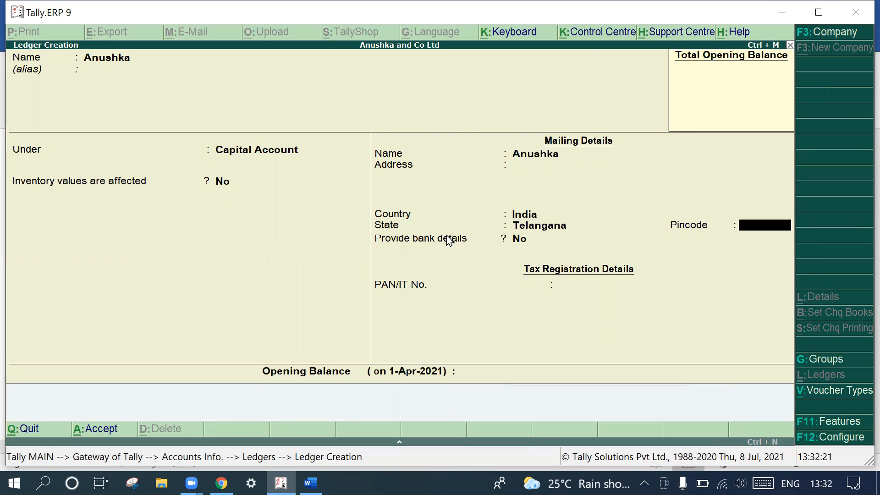
{"action": "key", "text": "Return"}
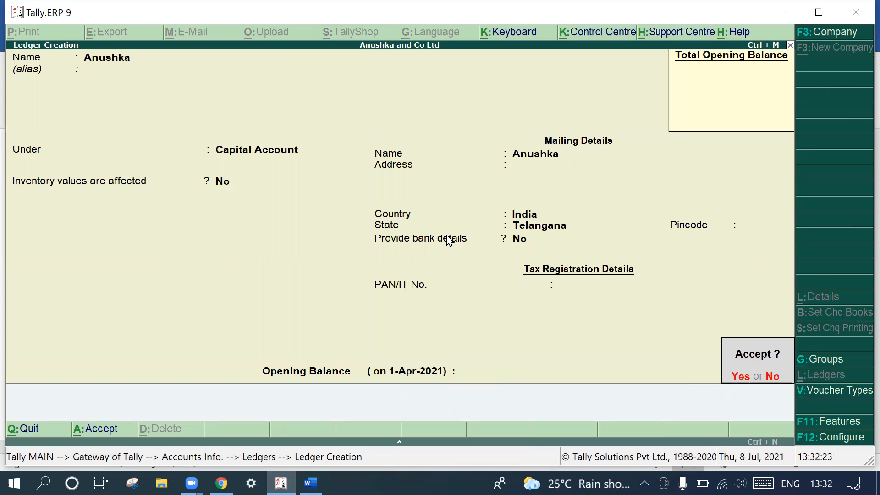
{"action": "key", "text": "Return"}
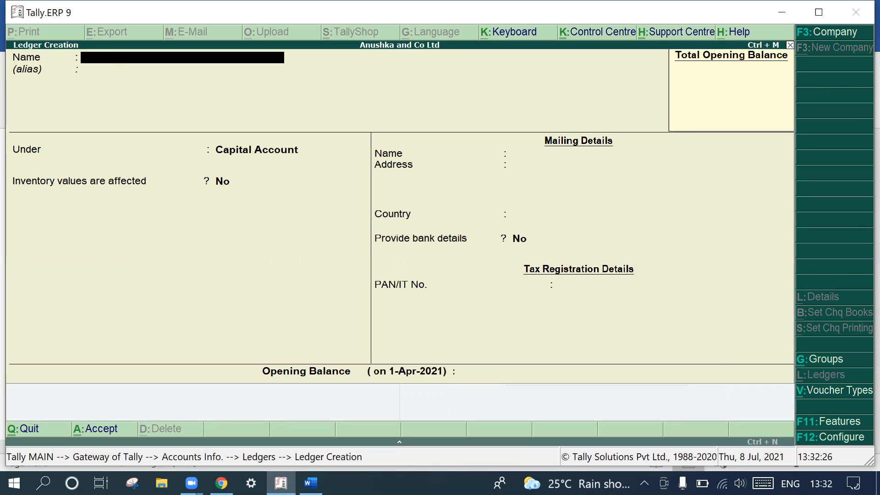
- Check the ledger notes in Word, return to Tally.ERP 9 and name the new ledger "SBI Account"
{"action": "key", "text": "alt+Tab"}
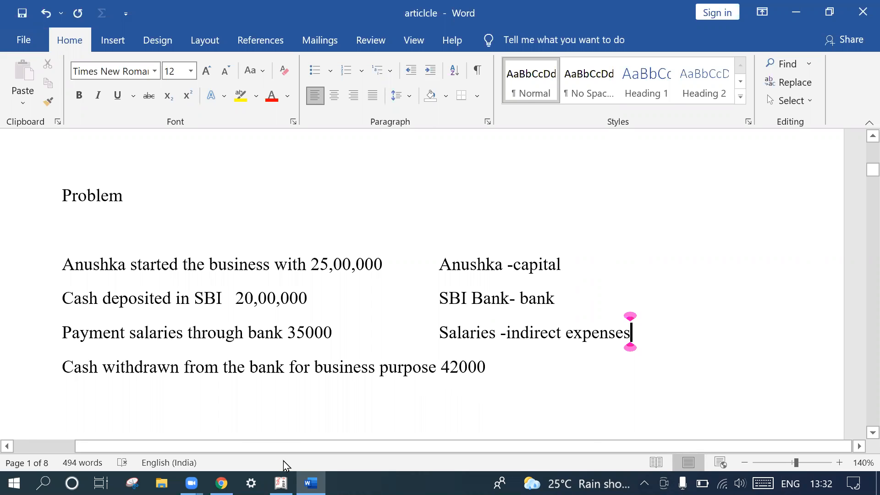
{"action": "key", "text": "alt+Tab"}
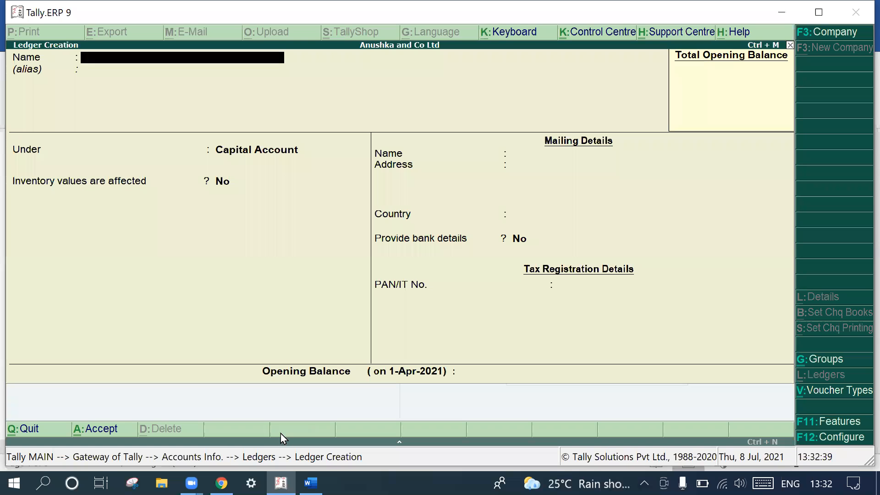
{"action": "type", "text": "SBI Account"}
{"action": "key", "text": "Return"}
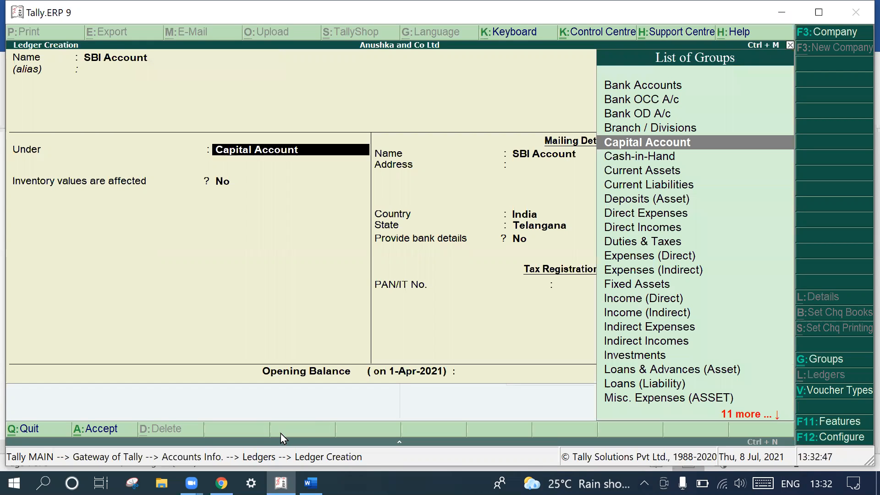
- Place the SBI Account ledger under Bank Accounts, leave the bank details at their defaults and save it
{"action": "type", "text": "ba"}
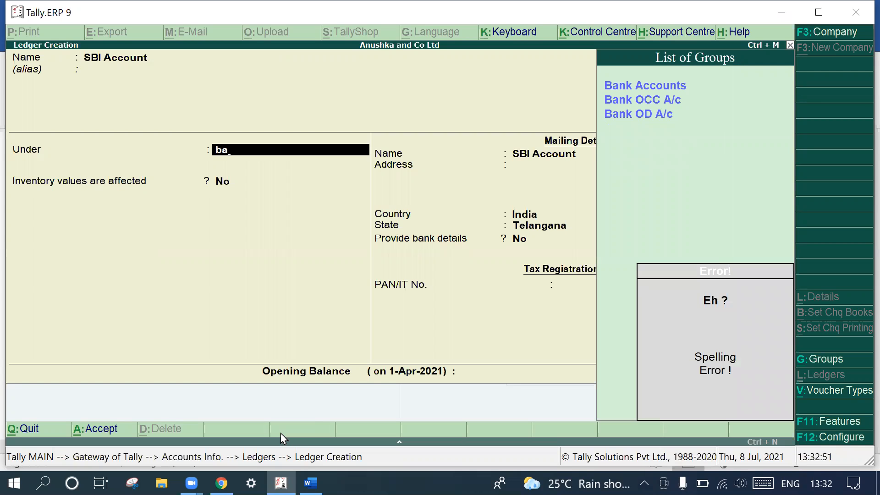
{"action": "double_click", "coordinate": [664, 87]}
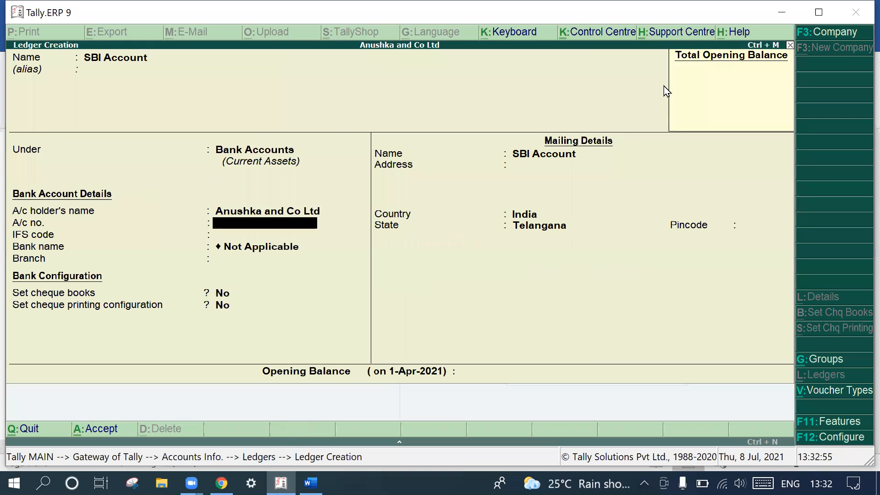
{"action": "key", "text": "Return"}
{"action": "key", "text": "Return"}
{"action": "key", "text": "Return"}
{"action": "key", "text": "Return"}
{"action": "key", "text": "Return"}
{"action": "key", "text": "Return"}
{"action": "key", "text": "Return"}
{"action": "key", "text": "Return"}
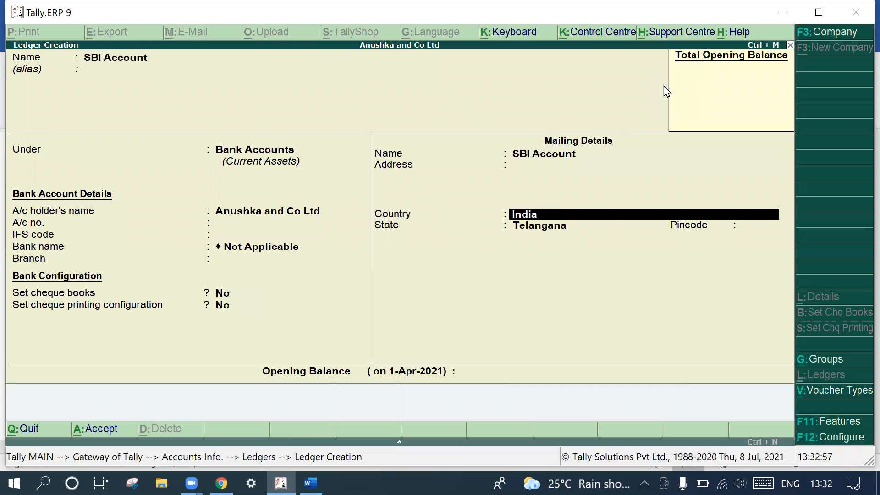
{"action": "key", "text": "Return"}
{"action": "key", "text": "Return"}
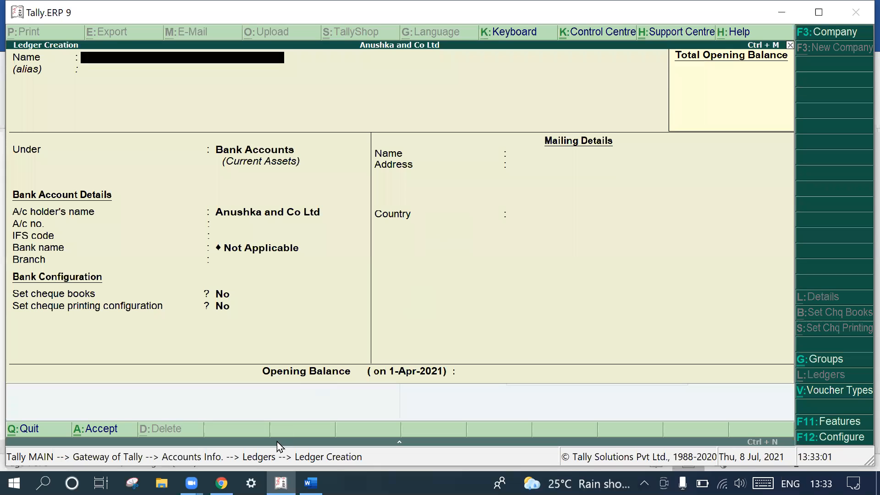
- Check the salaries note in Word, return to Tally.ERP 9 and name the new ledger "Salaries Paid"
{"action": "left_click", "coordinate": [311, 482]}
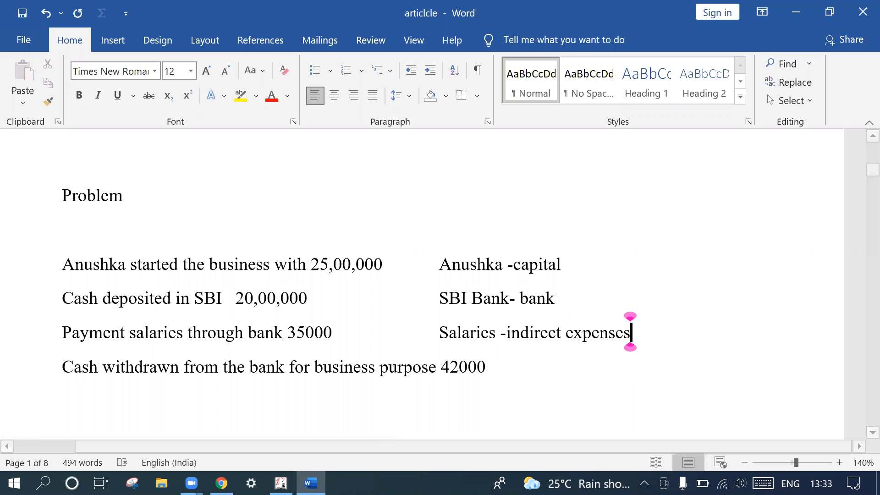
{"action": "left_click", "coordinate": [281, 483]}
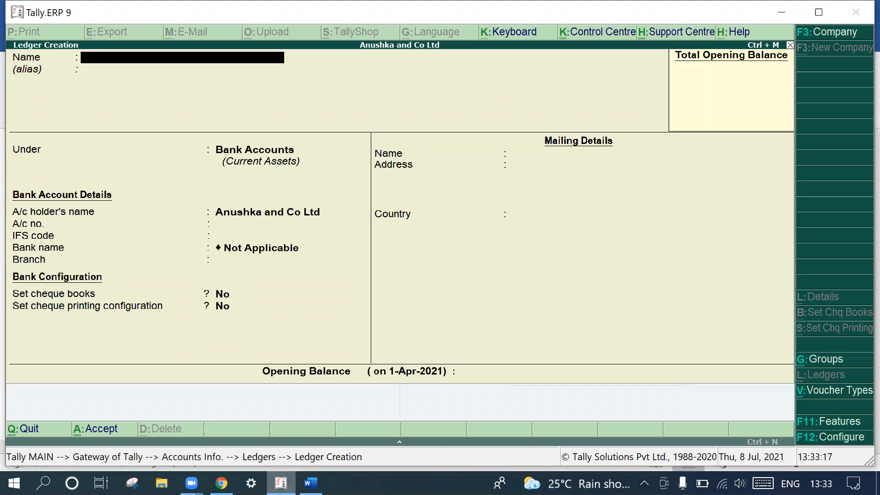
{"action": "type", "text": "Salaries Paid"}
{"action": "key", "text": "Return"}
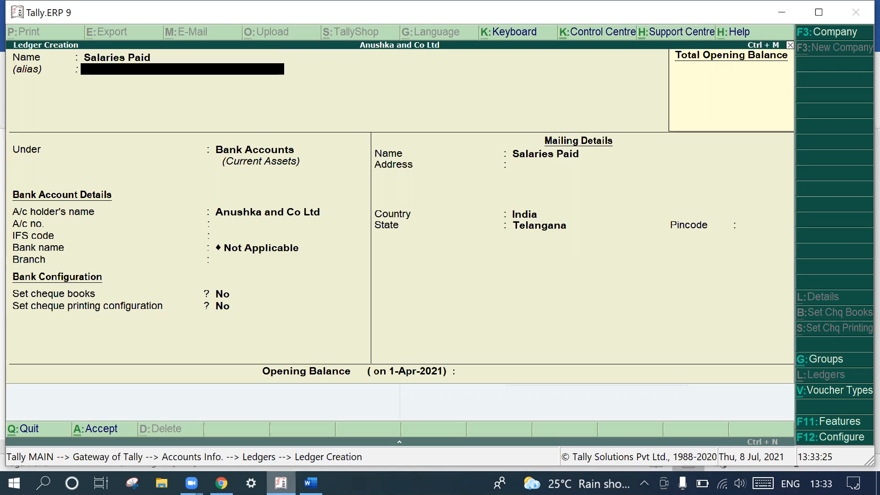
- Place the Salaries Paid ledger under Indirect Expenses, keep the remaining defaults, save it and leave ledger creation
{"action": "key", "text": "Return"}
{"action": "type", "text": "Ind"}
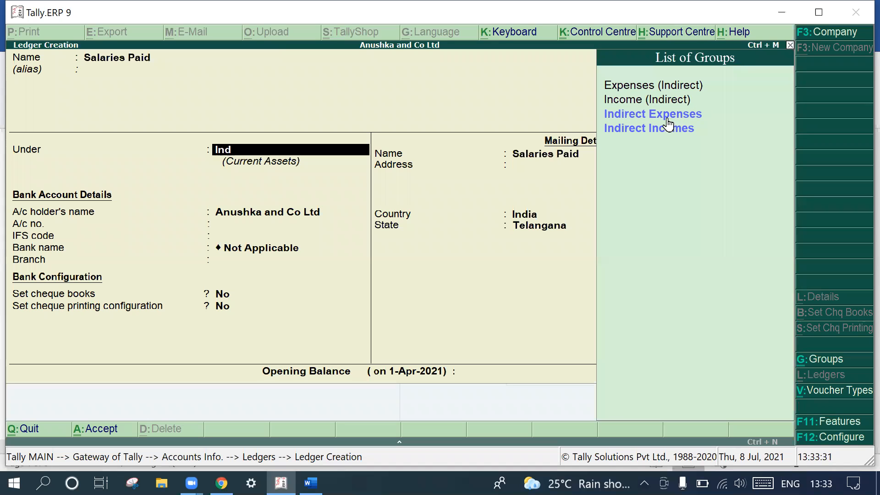
{"action": "left_click", "coordinate": [683, 119]}
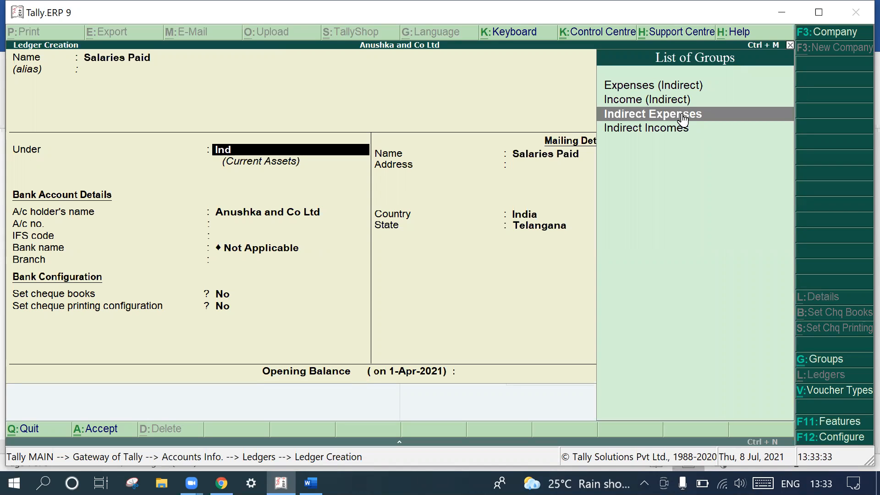
{"action": "key", "text": "Return"}
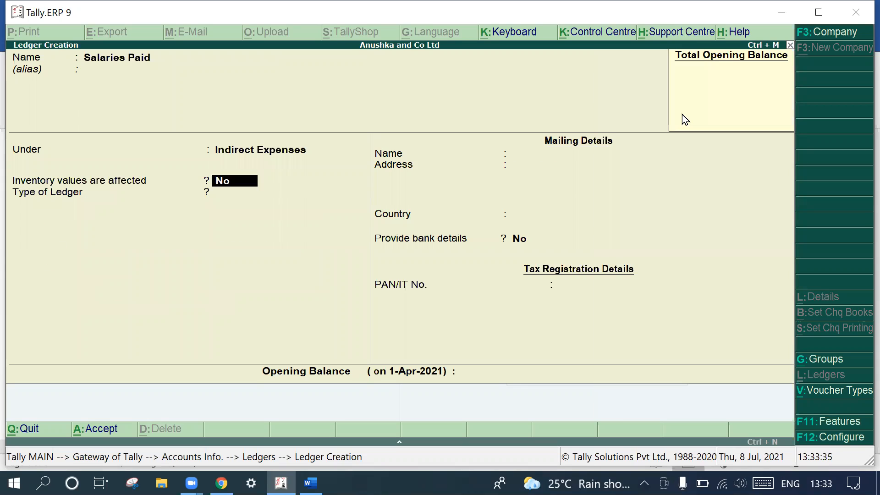
{"action": "key", "text": "Return"}
{"action": "key", "text": "Return"}
{"action": "key", "text": "Return"}
{"action": "key", "text": "Return"}
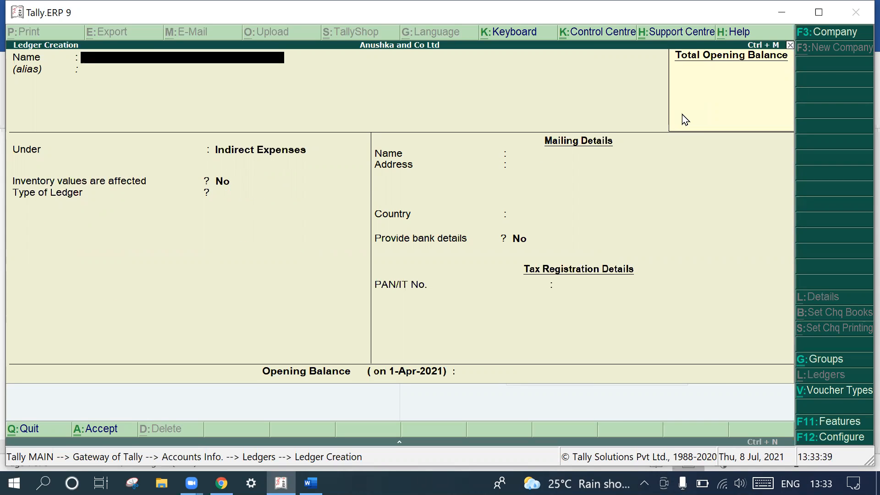
{"action": "key", "text": "Escape"}
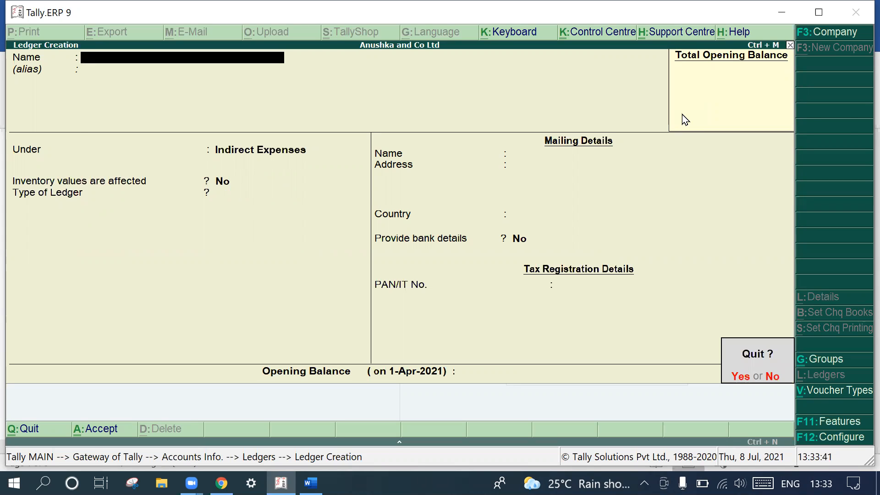
{"action": "key", "text": "Return"}
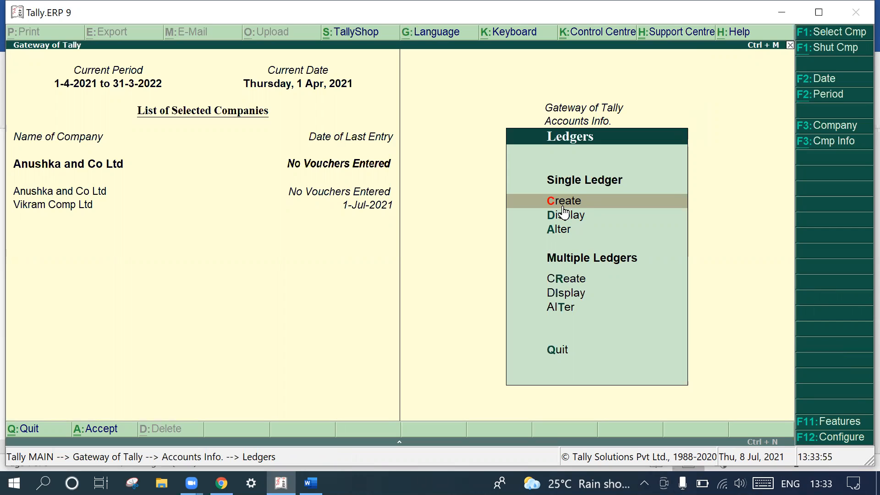
- Start a new simple unit of measure in the inventory masters with the symbol "Nos"
{"action": "key", "text": "Escape"}
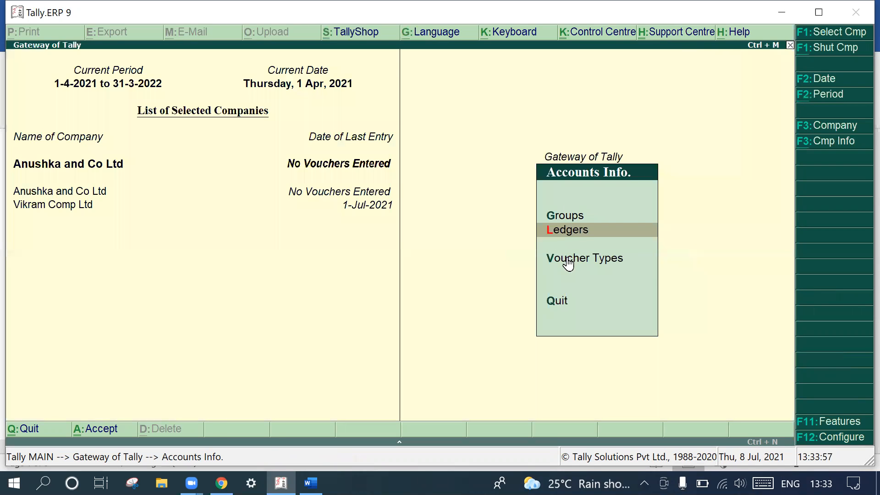
{"action": "key", "text": "Escape"}
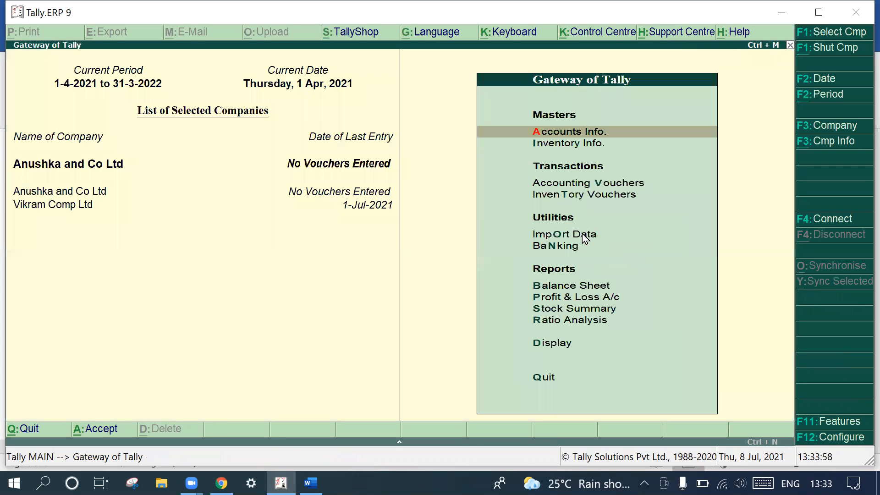
{"action": "left_click", "coordinate": [566, 145]}
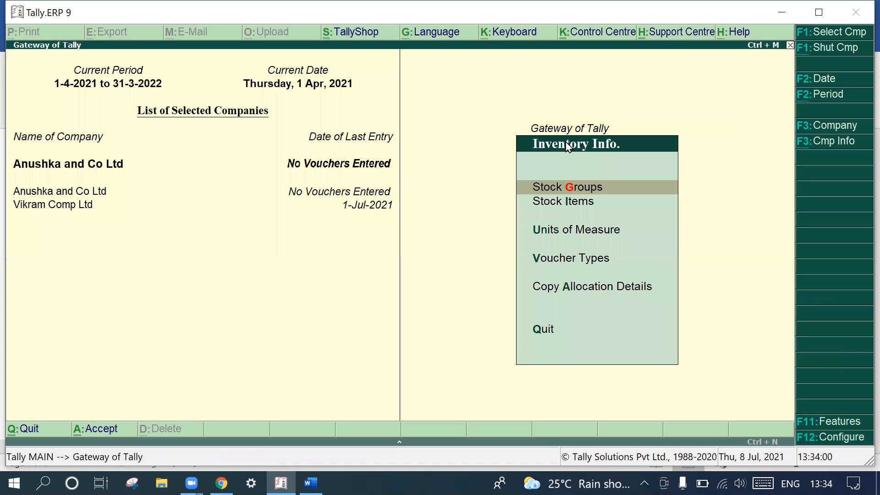
{"action": "left_click", "coordinate": [571, 231]}
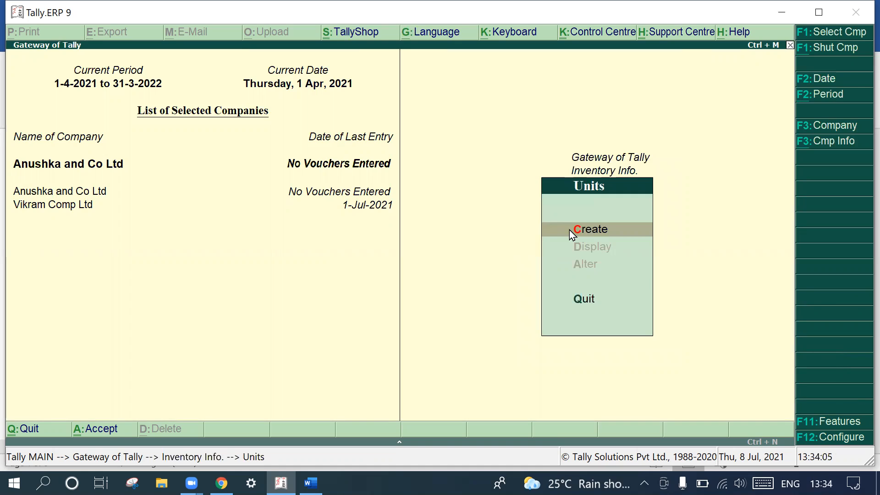
{"action": "left_click", "coordinate": [569, 230]}
{"action": "type", "text": "N"}
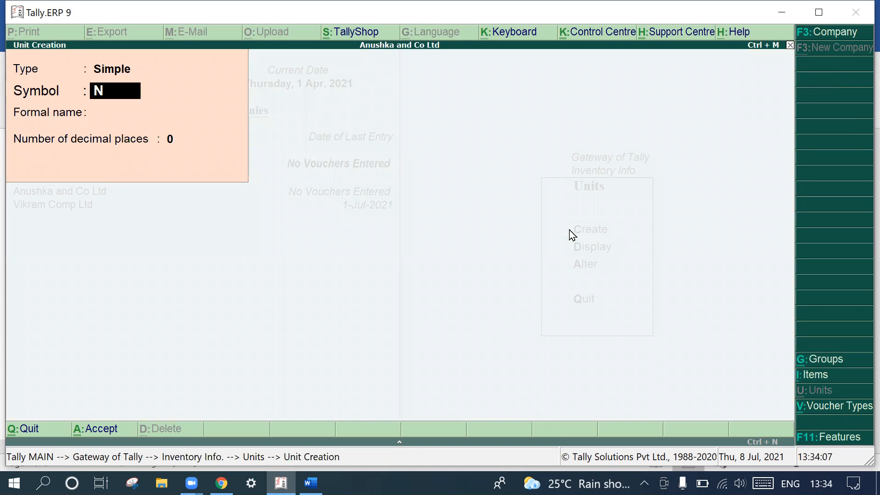
{"action": "type", "text": "os"}
{"action": "key", "text": "Return"}
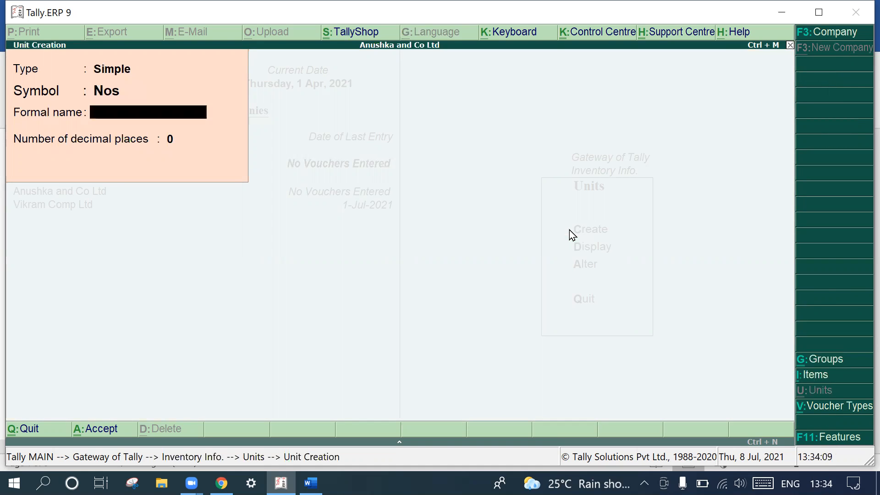
- Give the unit the formal name "NUMBERS" with 0 decimal places, save it and return to the inventory masters
{"action": "type", "text": "NUMB"}
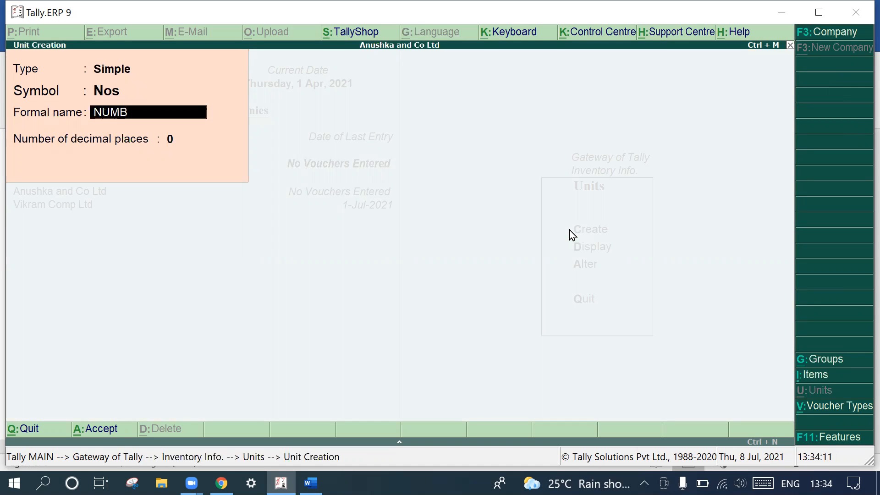
{"action": "type", "text": "ERS"}
{"action": "key", "text": "Return"}
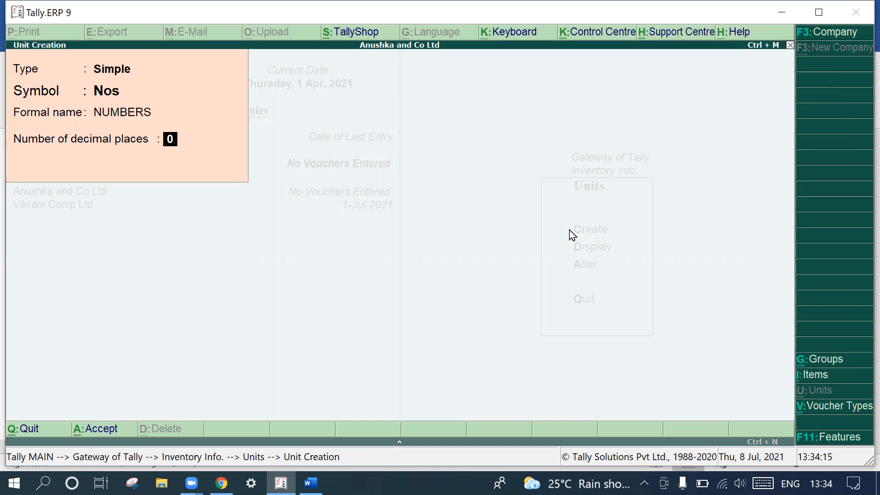
{"action": "key", "text": "Return"}
{"action": "key", "text": "y"}
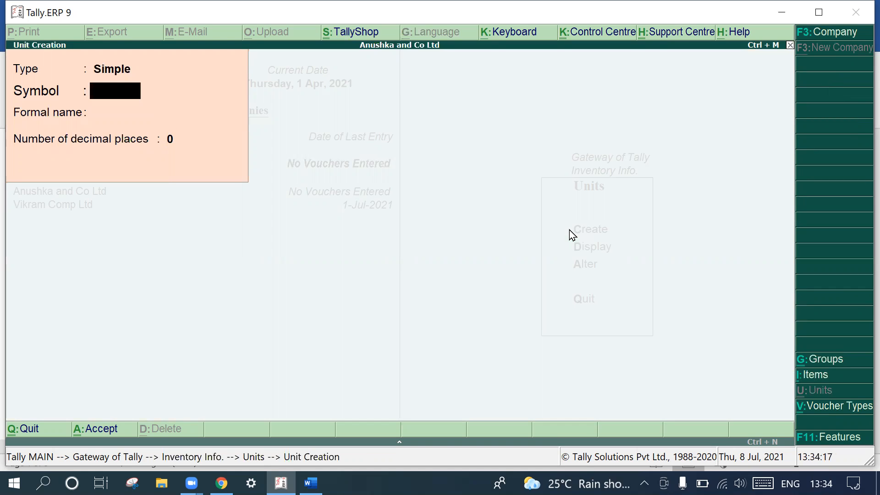
{"action": "key", "text": "Escape"}
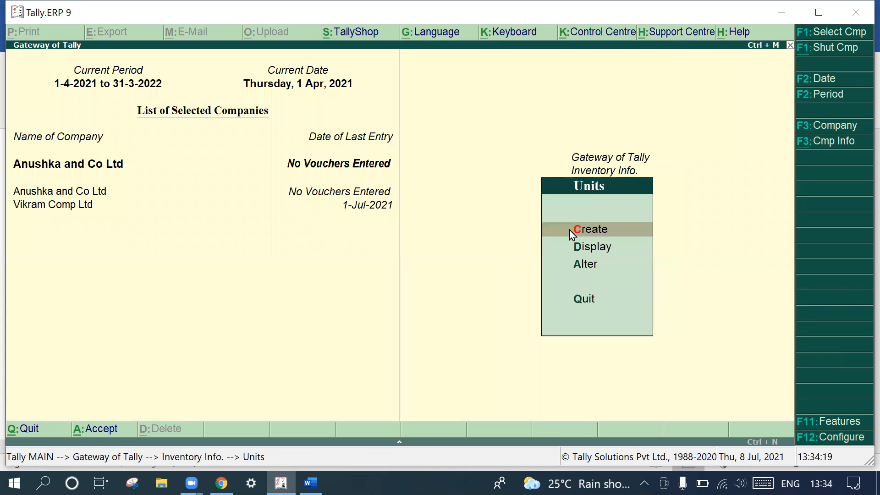
{"action": "key", "text": "Escape"}
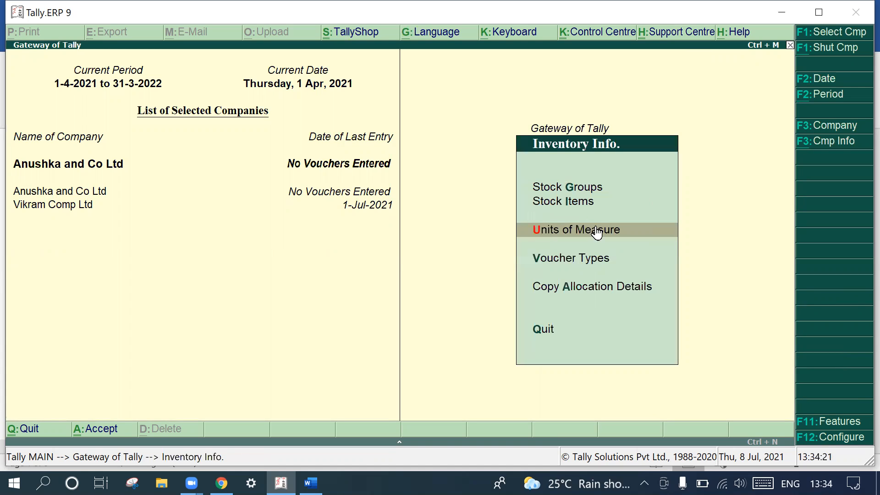
- Start a new single stock item named "Computers" and keep it under Primary
{"action": "left_click", "coordinate": [580, 205]}
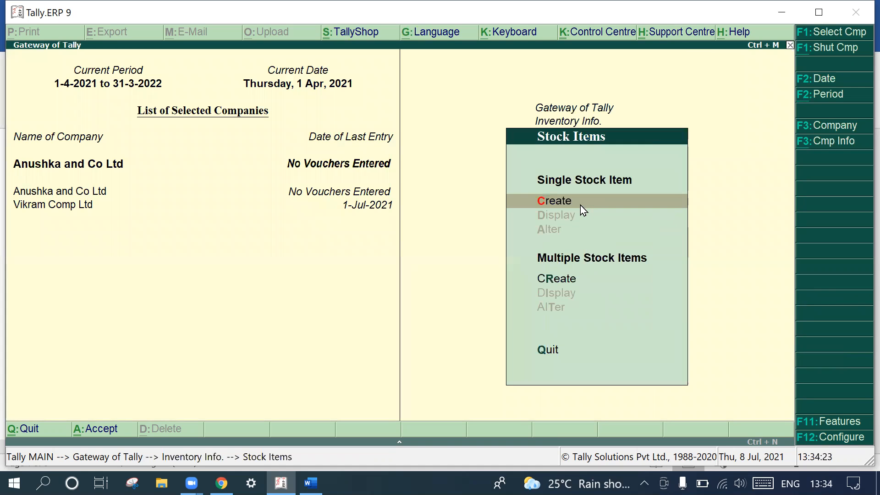
{"action": "type", "text": "Computers"}
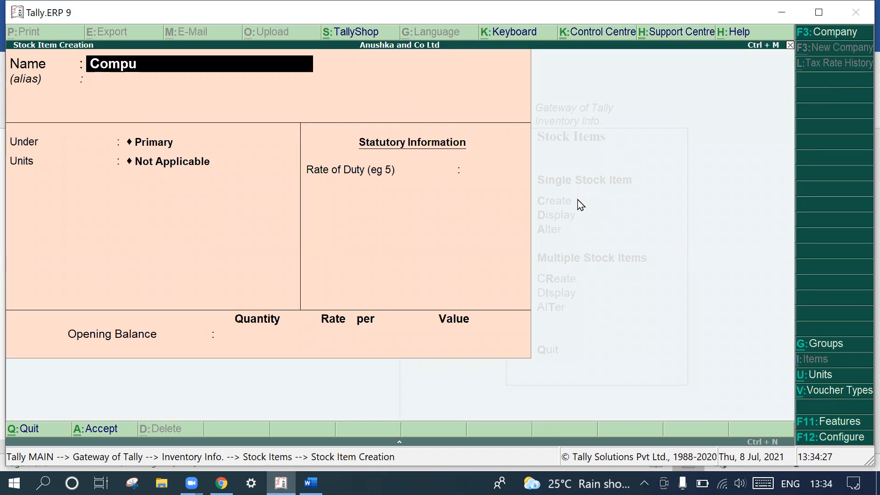
{"action": "key", "text": "Return"}
{"action": "key", "text": "Return"}
{"action": "key", "text": "Return"}
{"action": "key", "text": "Return"}
{"action": "key", "text": "Return"}
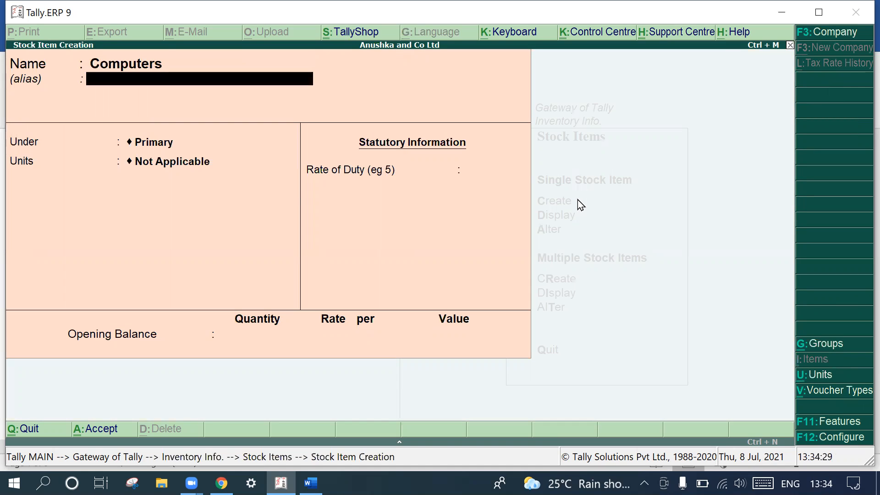
{"action": "key", "text": "Up"}
{"action": "key", "text": "Up"}
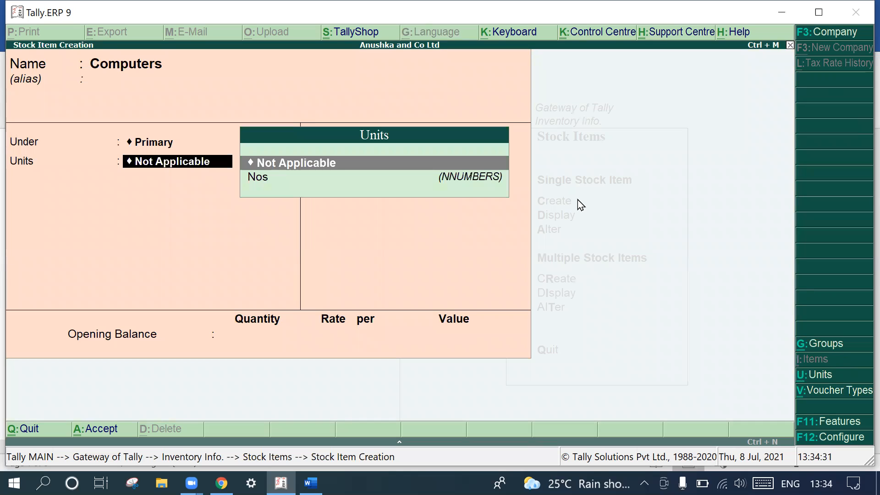
{"action": "key", "text": "c"}
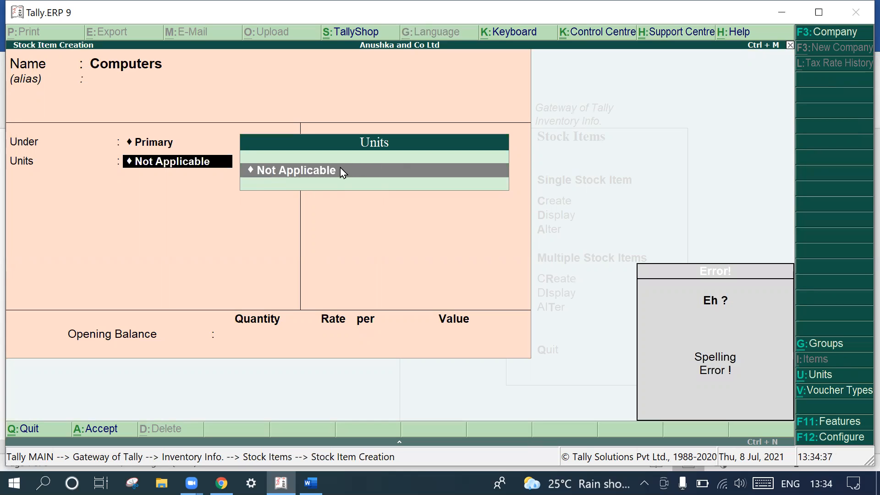
{"action": "key", "text": "BackSpace"}
{"action": "key", "text": "BackSpace"}
{"action": "key", "text": "BackSpace"}
{"action": "key", "text": "BackSpace"}
{"action": "key", "text": "BackSpace"}
{"action": "key", "text": "BackSpace"}
{"action": "key", "text": "BackSpace"}
{"action": "key", "text": "BackSpace"}
{"action": "key", "text": "BackSpace"}
{"action": "key", "text": "BackSpace"}
{"action": "key", "text": "BackSpace"}
{"action": "key", "text": "BackSpace"}
{"action": "key", "text": "BackSpace"}
{"action": "key", "text": "BackSpace"}
{"action": "key", "text": "BackSpace"}
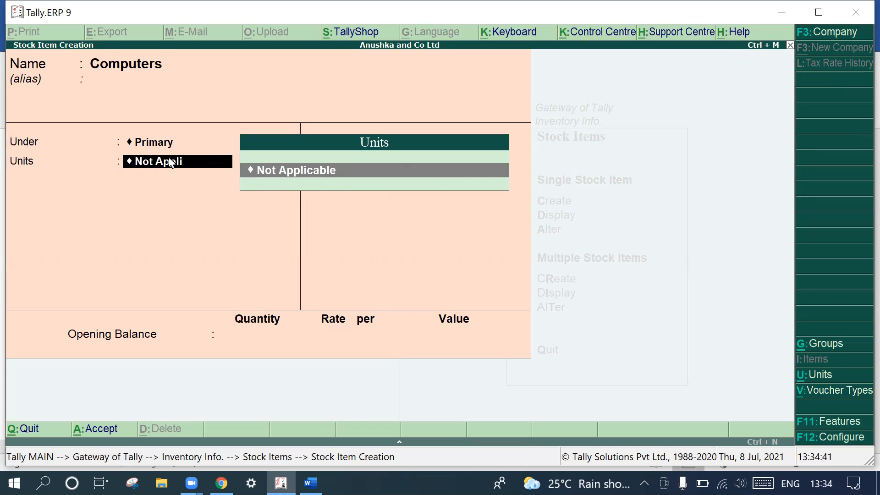
{"action": "key", "text": "Return"}
{"action": "key", "text": "Return"}
{"action": "key", "text": "Return"}
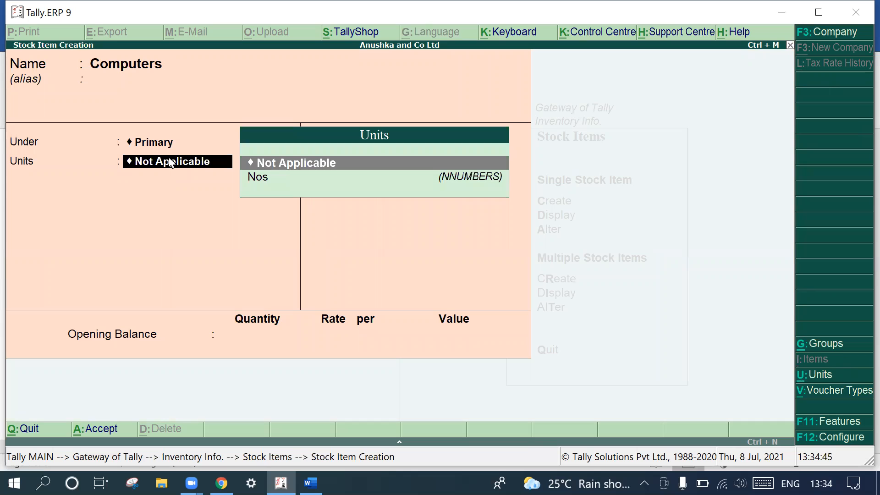
- Set the Computers item's unit to Nos, leave the duty rate and opening balance at their defaults and save it
{"action": "type", "text": "N"}
{"action": "key", "text": "Return"}
{"action": "key", "text": "Return"}
{"action": "key", "text": "Return"}
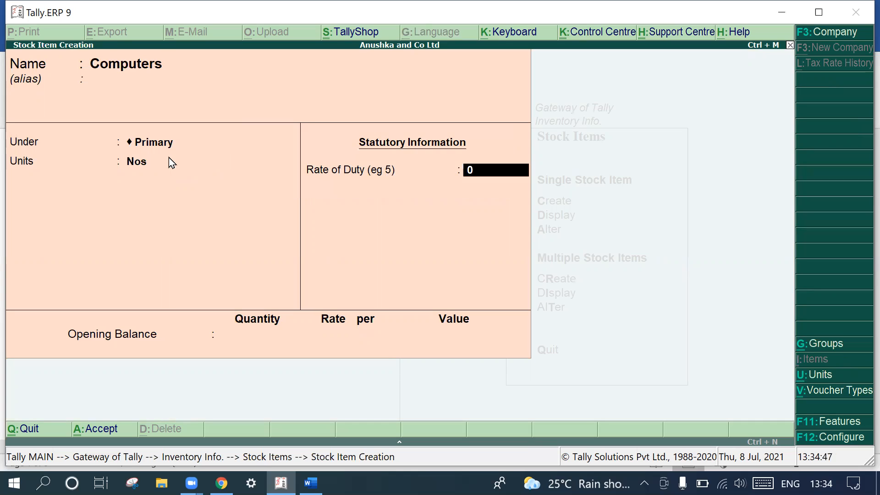
{"action": "key", "text": "Return"}
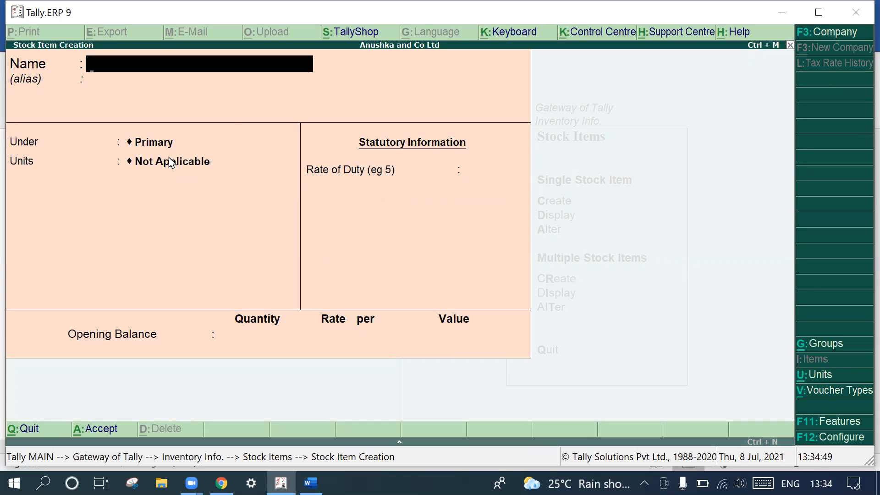
- Create a stock item "Laptops" under Primary with the unit Nos, keep the remaining defaults and save it
{"action": "type", "text": "Laptops"}
{"action": "key", "text": "Return"}
{"action": "key", "text": "Return"}
{"action": "type", "text": "b"}
{"action": "key", "text": "BackSpace"}
{"action": "type", "text": "n"}
{"action": "key", "text": "Return"}
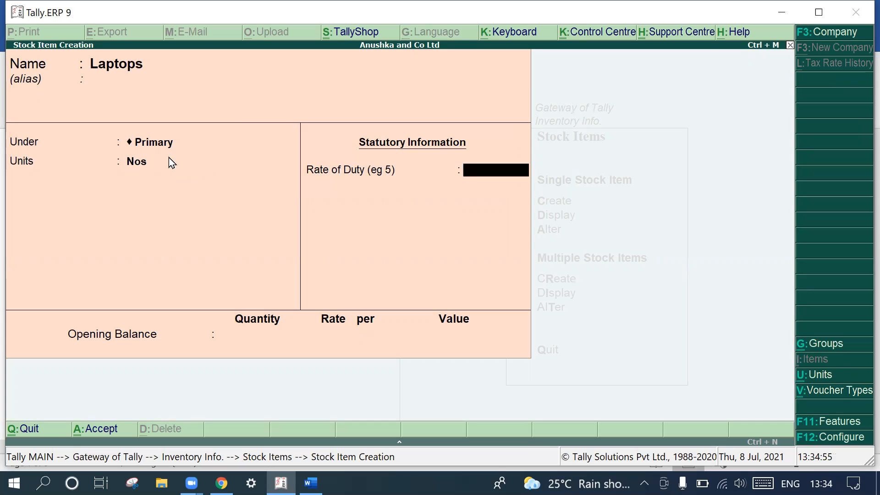
{"action": "key", "text": "Return"}
{"action": "key", "text": "Return"}
{"action": "key", "text": "Return"}
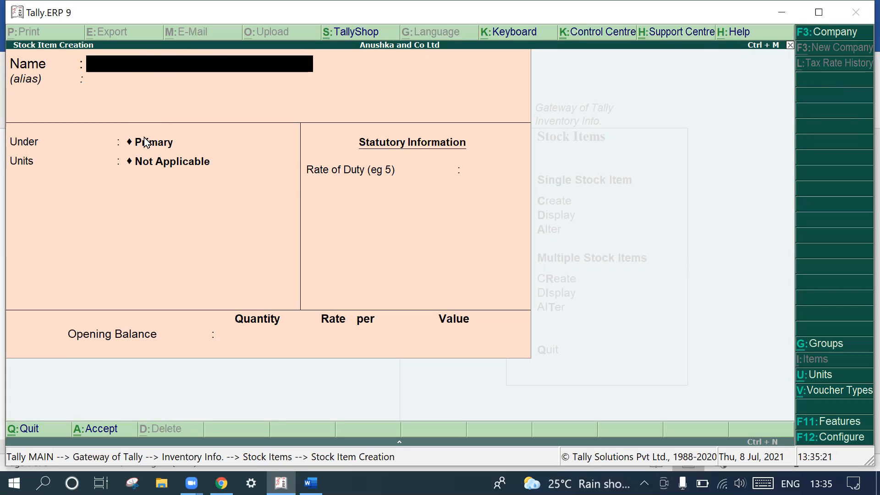
- Leave stock item creation, go back to the Gateway of Tally and open accounting voucher entry
{"action": "key", "text": "Escape"}
{"action": "key", "text": "y"}
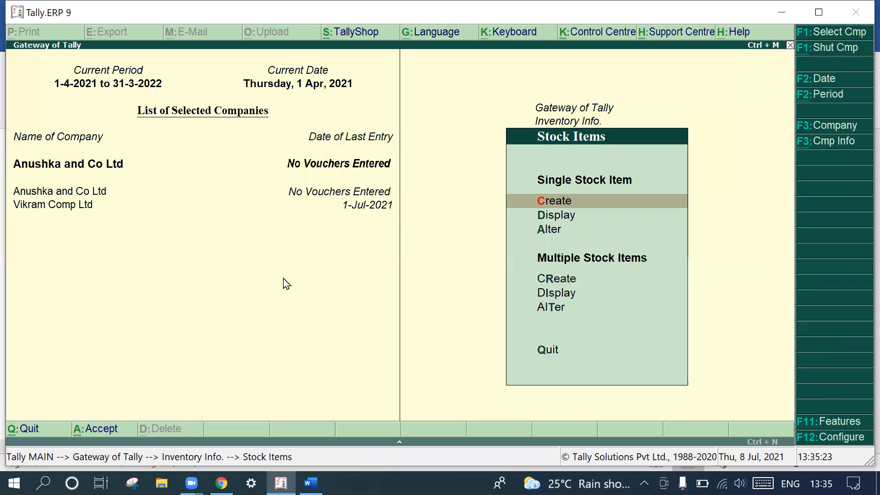
{"action": "key", "text": "Escape"}
{"action": "key", "text": "Escape"}
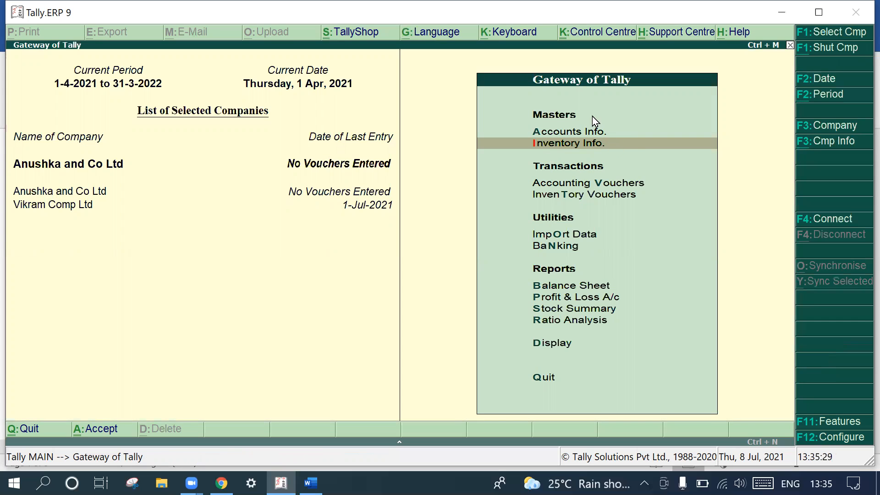
{"action": "left_click", "coordinate": [596, 183]}
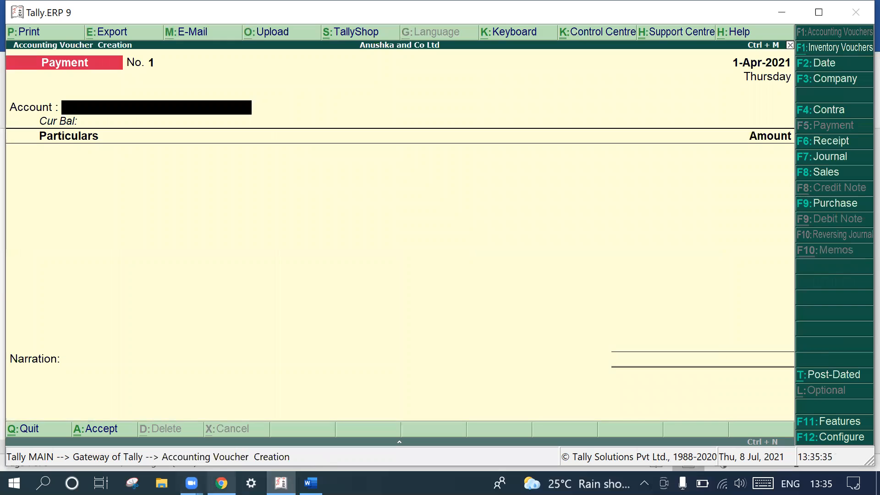
- Check the contra entry page in Chrome and the problem's transactions in Word, and return to the voucher in Tally.ERP 9
{"action": "left_click", "coordinate": [222, 483]}
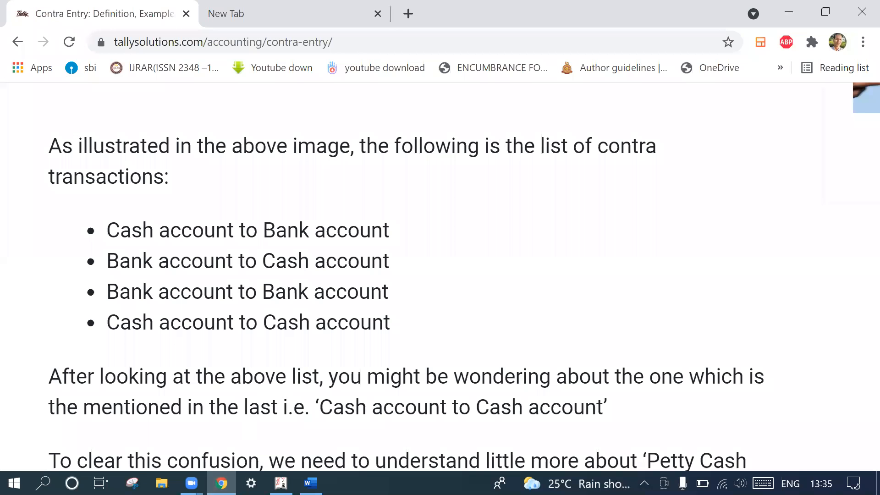
{"action": "left_click", "coordinate": [281, 483]}
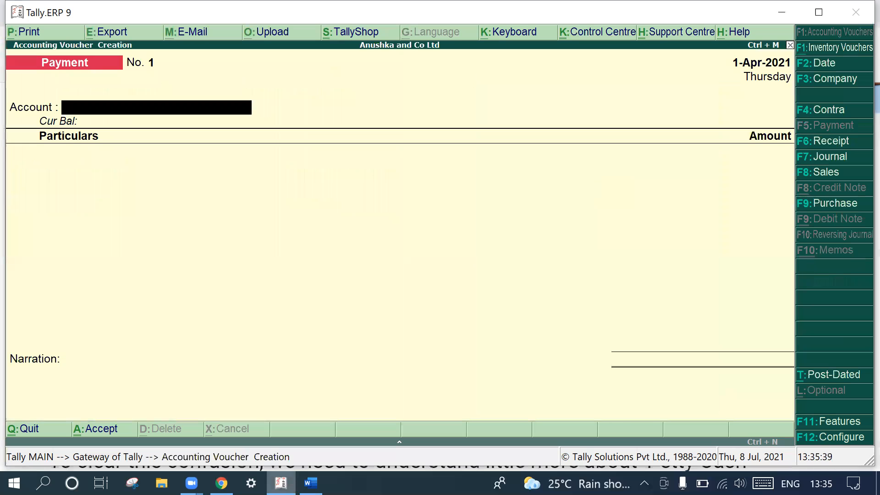
{"action": "left_click", "coordinate": [310, 483]}
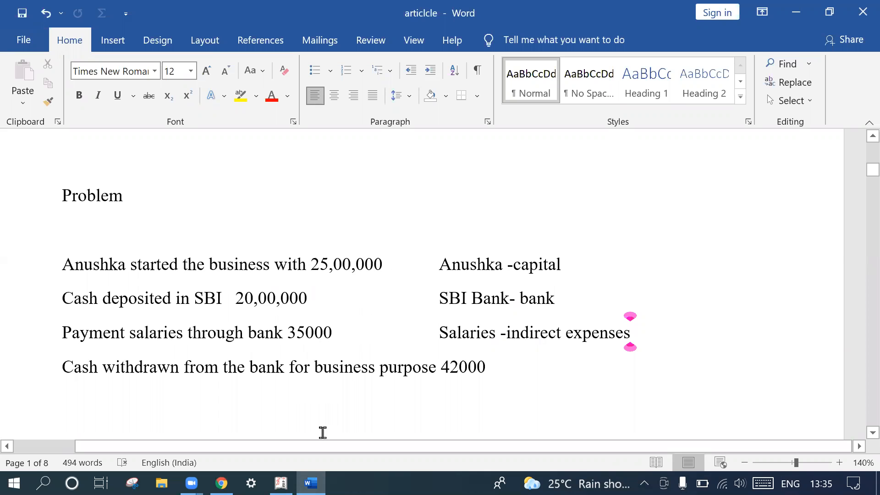
{"action": "left_click", "coordinate": [281, 484]}
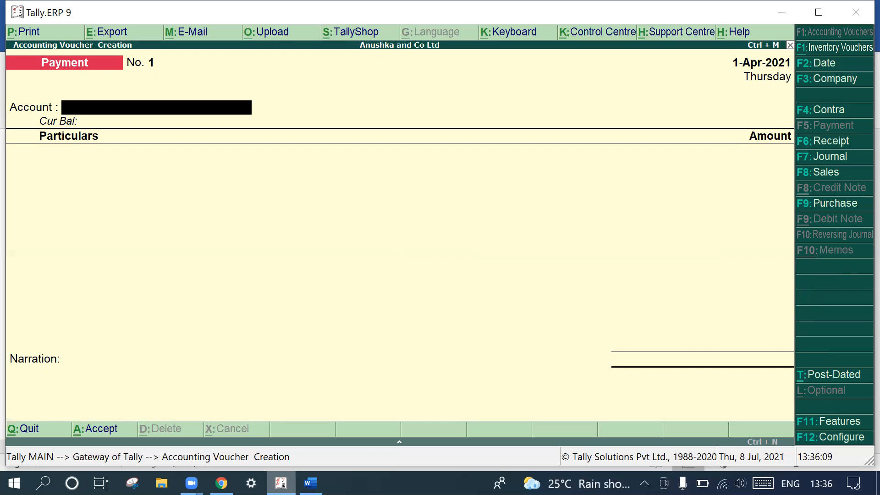
- Switch the accounting voucher being created to a Receipt voucher
{"action": "left_click", "coordinate": [819, 142]}
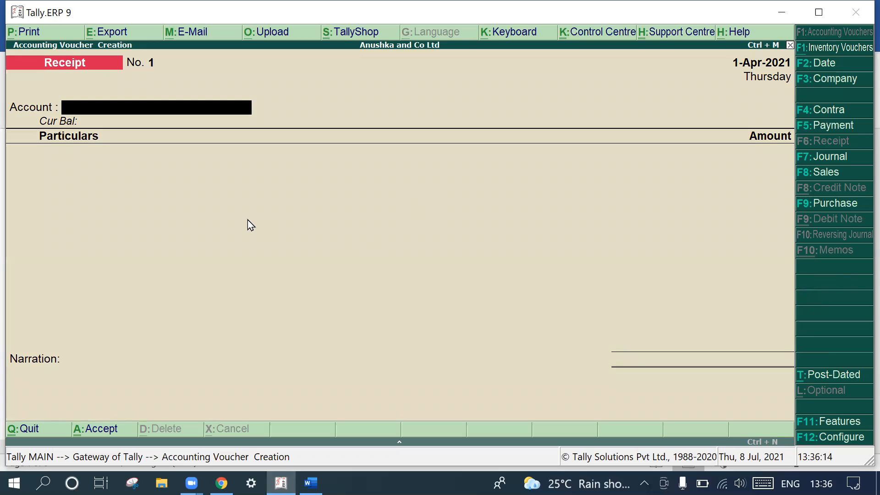
{"action": "left_click", "coordinate": [107, 169]}
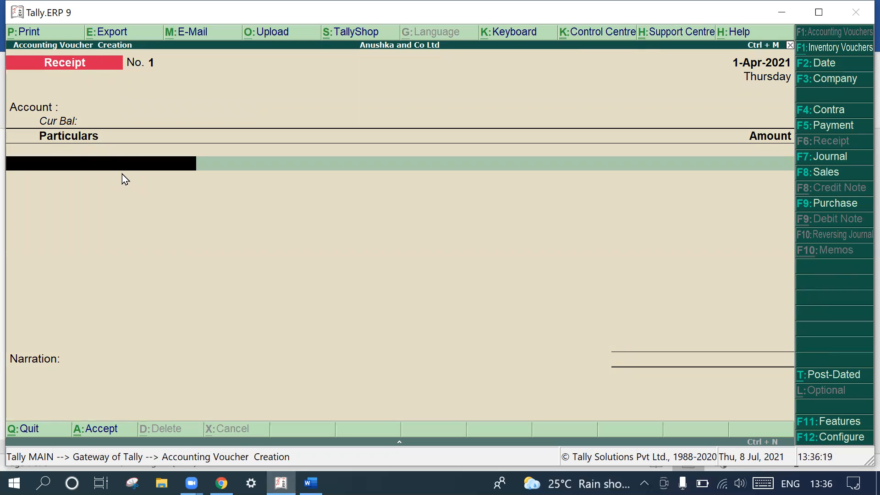
{"action": "key", "text": "Return"}
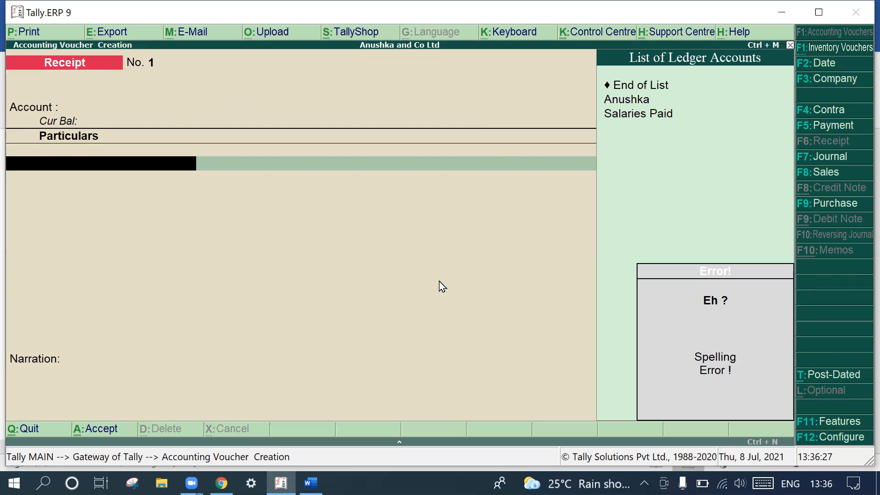
{"action": "key", "text": "Escape"}
{"action": "key", "text": "y"}
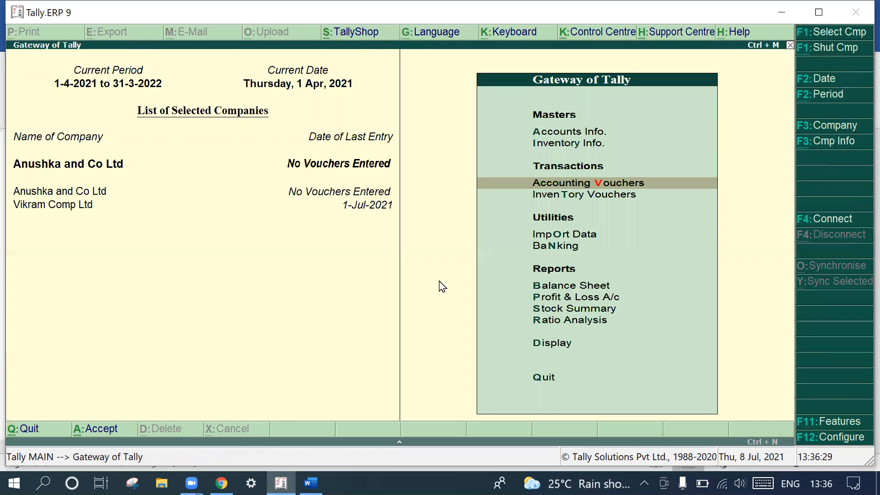
{"action": "left_click", "coordinate": [618, 186]}
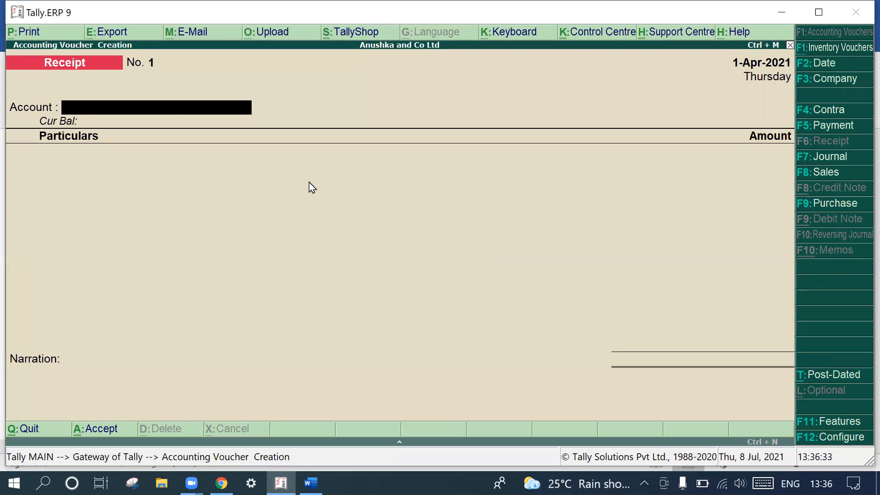
- In the receipt voucher, select Cash as the account and enter 25,00,000 against the owner's capital ledger
{"action": "type", "text": "C"}
{"action": "key", "text": "Return"}
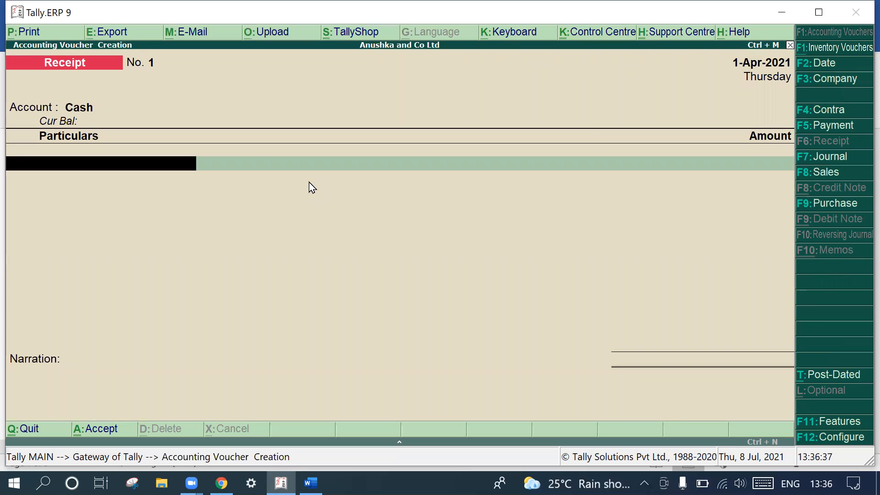
{"action": "type", "text": "A"}
{"action": "key", "text": "Return"}
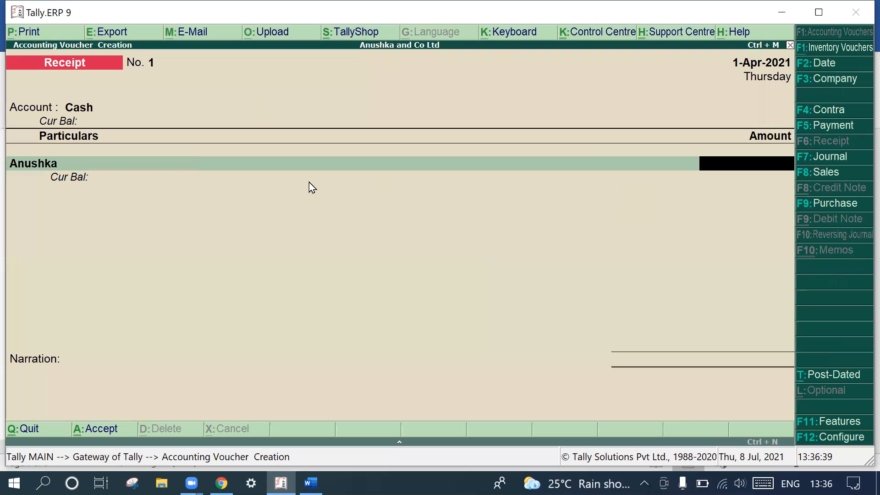
{"action": "type", "text": "25"}
{"action": "type", "text": "00000"}
{"action": "key", "text": "Return"}
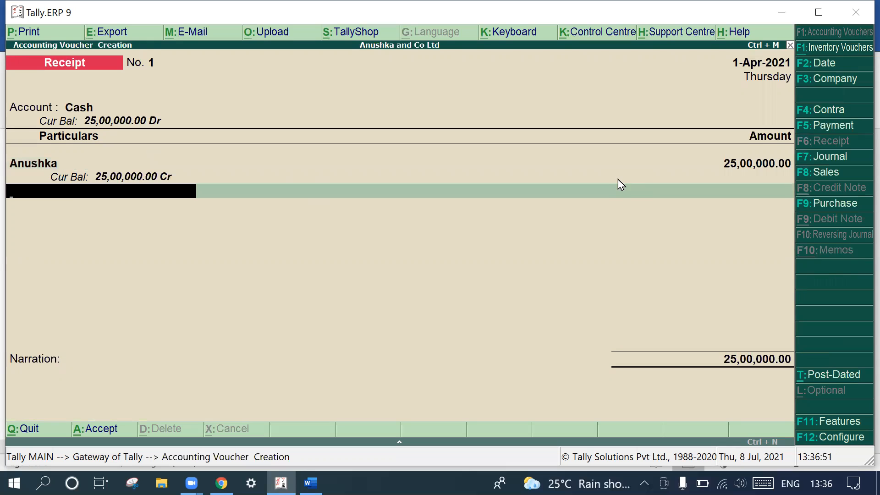
- Enter the narration "being the capital is brought" and save the receipt voucher
{"action": "key", "text": "Return"}
{"action": "type", "text": "beig"}
{"action": "key", "text": "BackSpace"}
{"action": "type", "text": "ng the capital is brogh"}
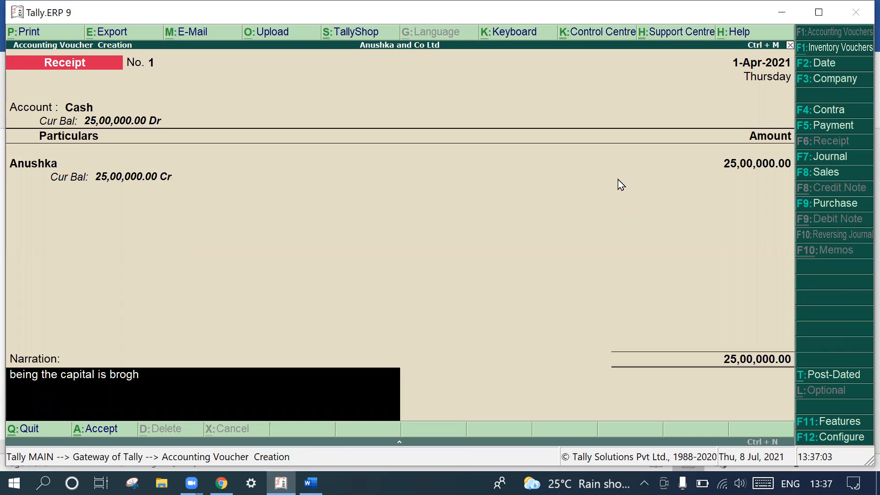
{"action": "key", "text": "BackSpace"}
{"action": "key", "text": "BackSpace"}
{"action": "type", "text": "ought"}
{"action": "key", "text": "Return"}
{"action": "key", "text": "Return"}
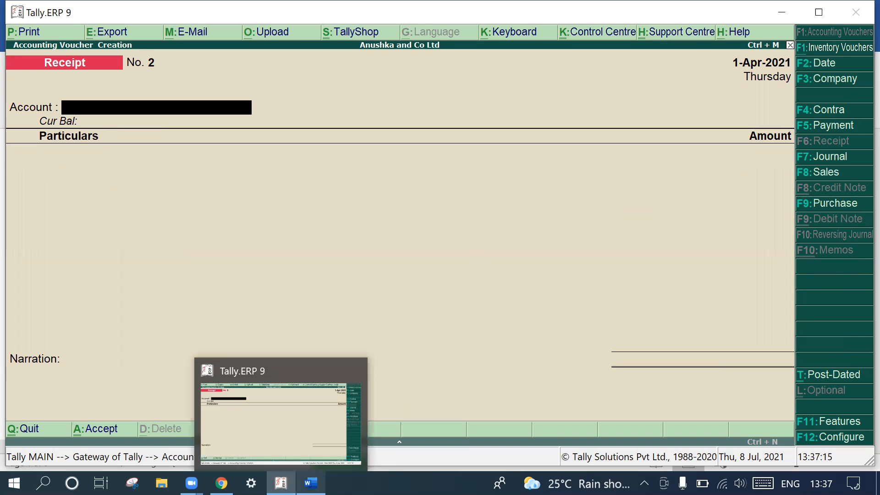
- Switch to Word and add "contra" after "SBI Bank- bank" in the cash deposit line of the problem
{"action": "left_click", "coordinate": [311, 483]}
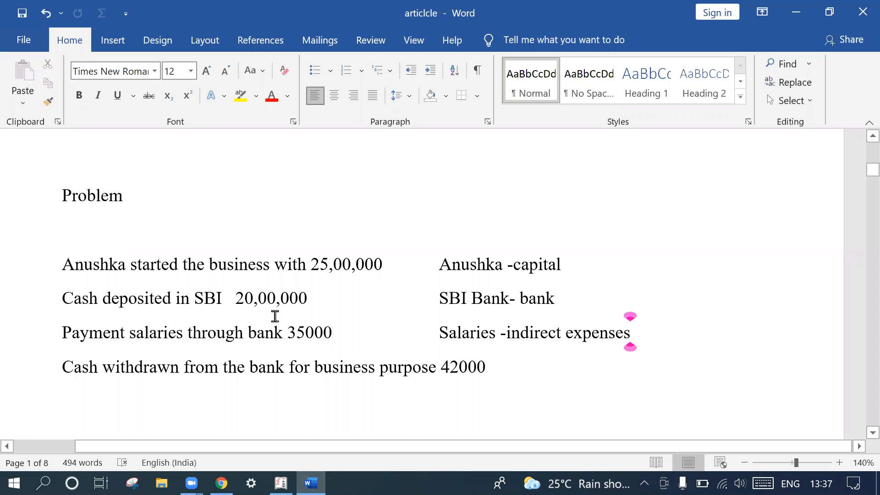
{"action": "left_click", "coordinate": [589, 301]}
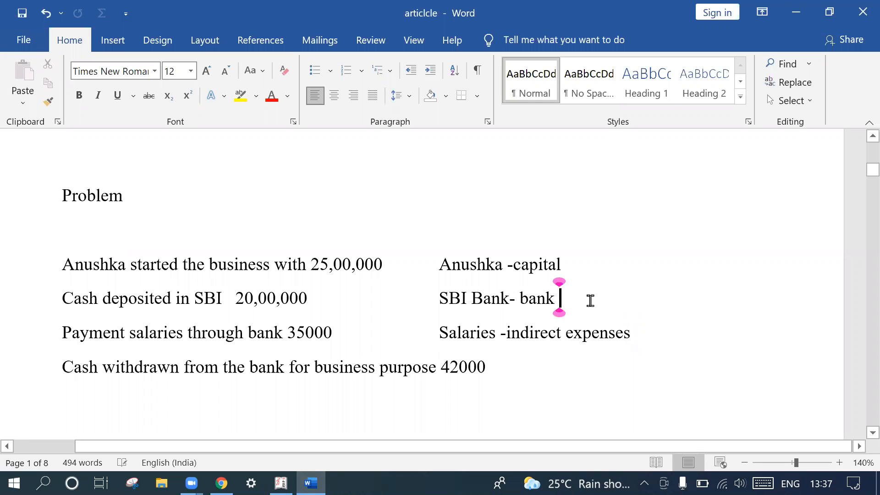
{"action": "type", "text": "contra"}
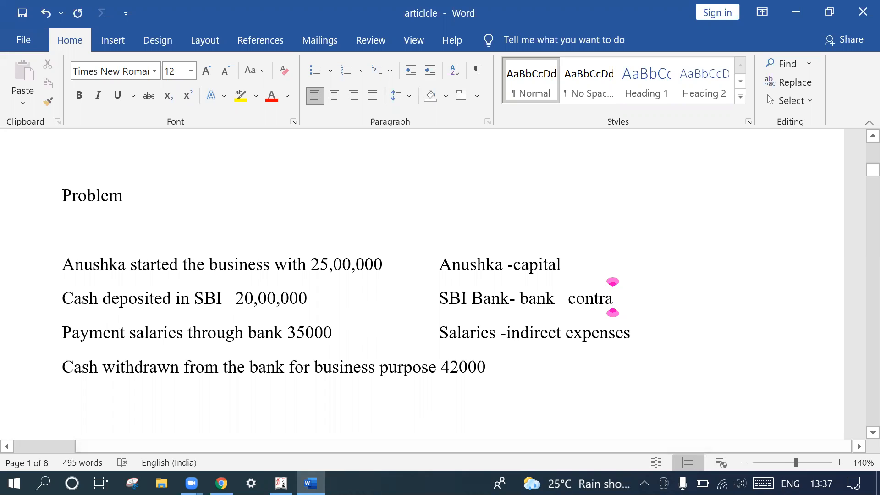
- Review the list of contra transactions in Chrome and the problem in Word, and return to Tally.ERP 9
{"action": "left_click", "coordinate": [222, 483]}
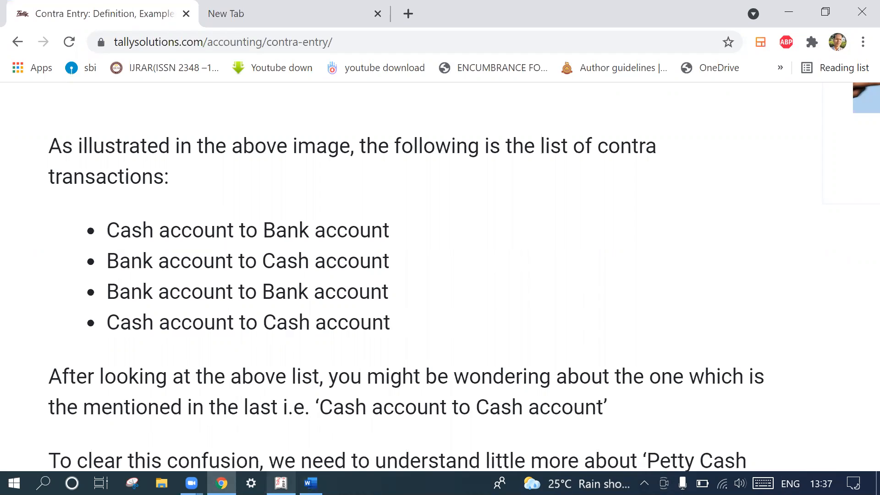
{"action": "left_click", "coordinate": [281, 483]}
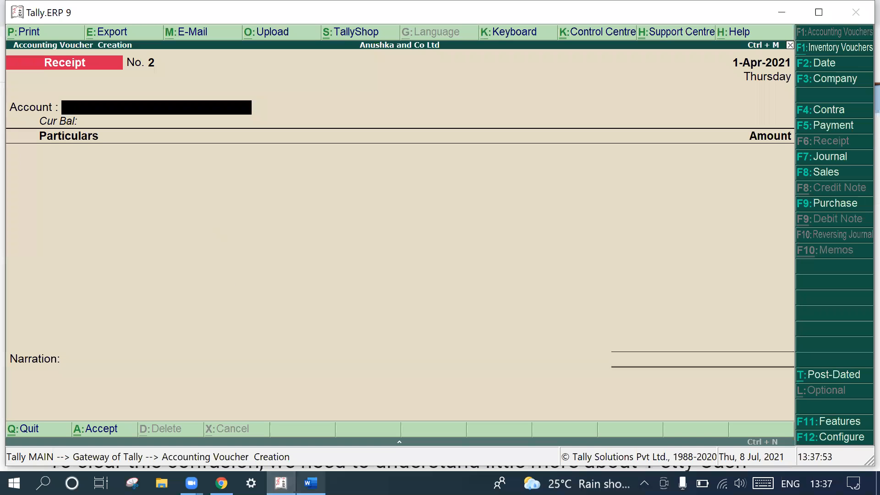
{"action": "left_click", "coordinate": [311, 483]}
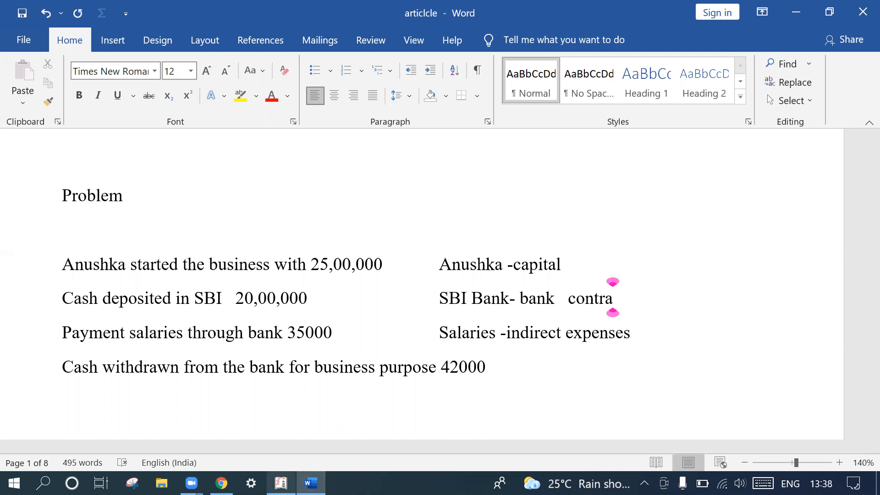
{"action": "left_click", "coordinate": [280, 484]}
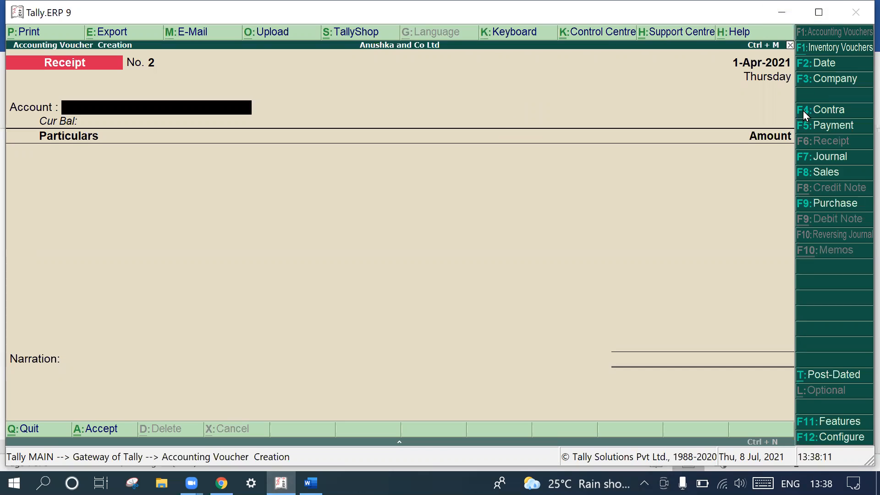
- Start a Contra voucher with Cash as the account and enter 20,00,000 against SBI Account
{"action": "left_click", "coordinate": [835, 112]}
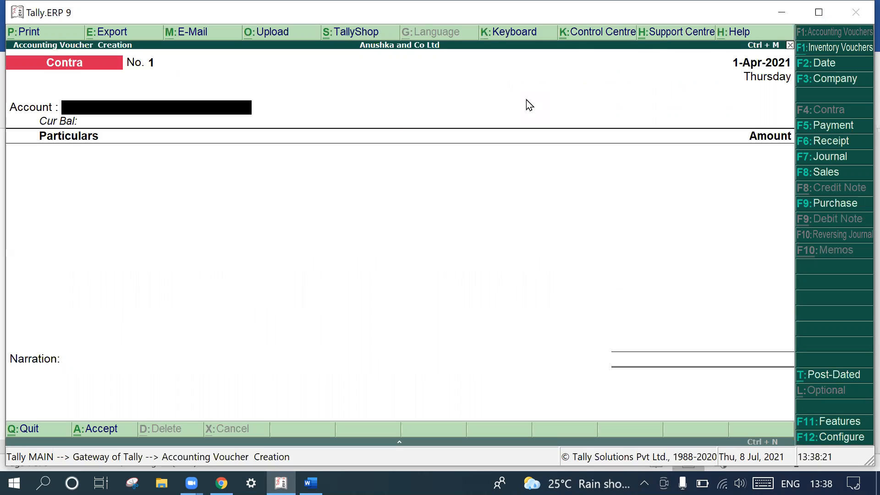
{"action": "type", "text": "C"}
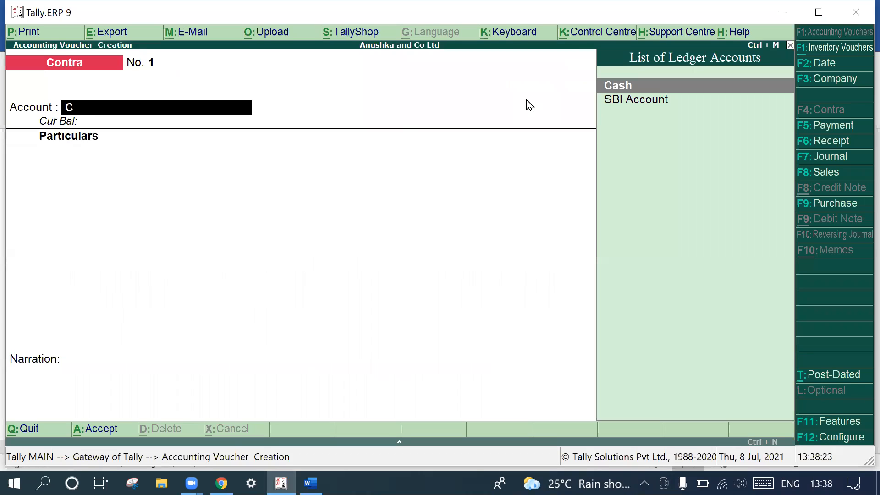
{"action": "key", "text": "Return"}
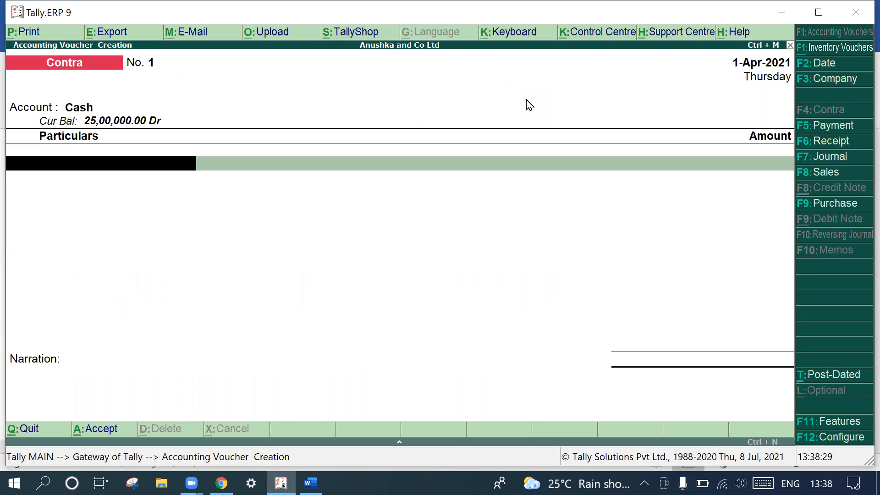
{"action": "type", "text": "S"}
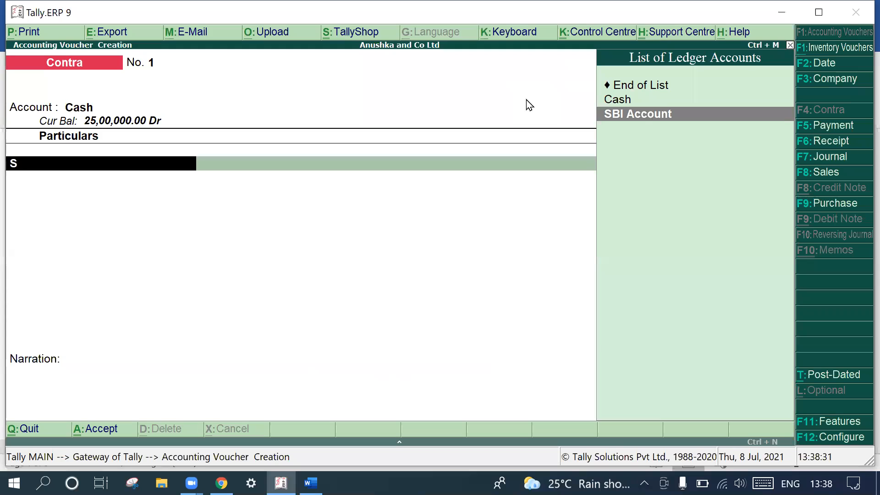
{"action": "key", "text": "Return"}
{"action": "type", "text": "200"}
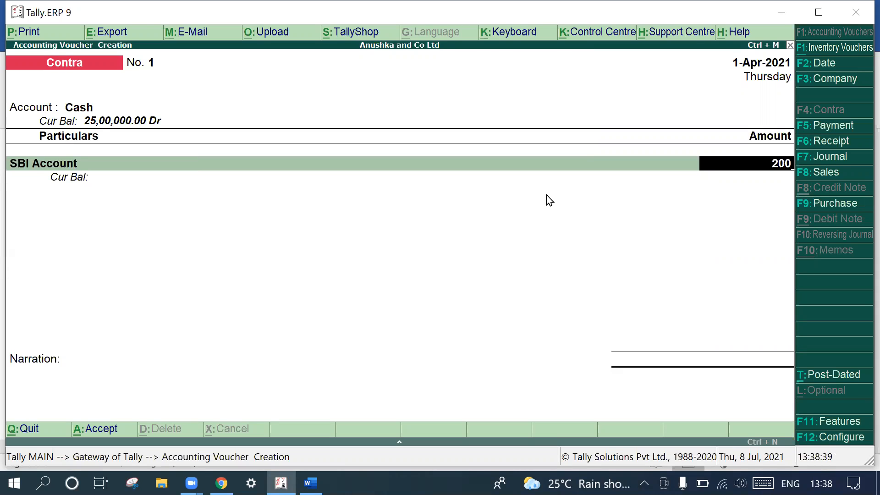
{"action": "type", "text": "00000"}
{"action": "key", "text": "Return"}
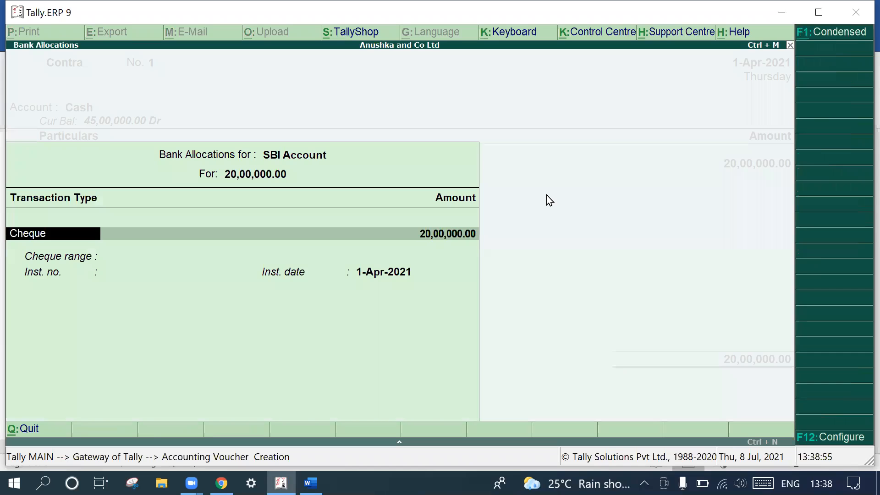
- Accept the default cheque allocation for SBI Account, leave the narration blank and save the contra voucher
{"action": "key", "text": "Return"}
{"action": "key", "text": "Return"}
{"action": "key", "text": "Return"}
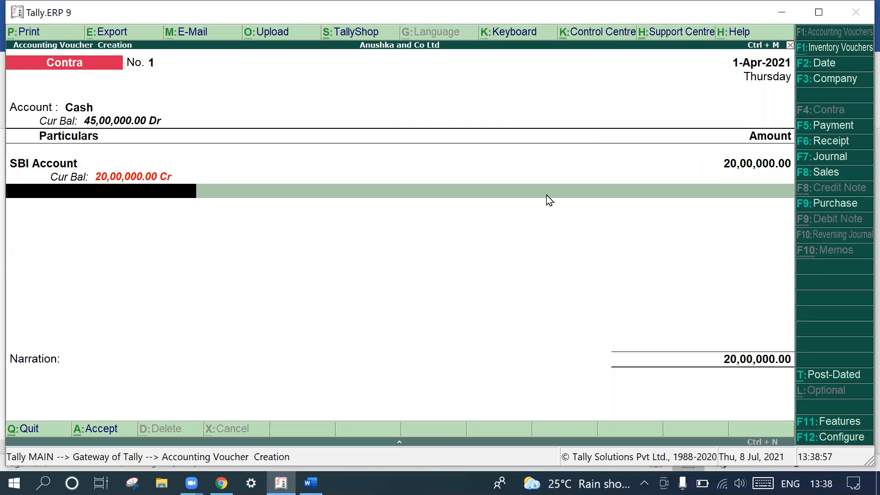
{"action": "key", "text": "Return"}
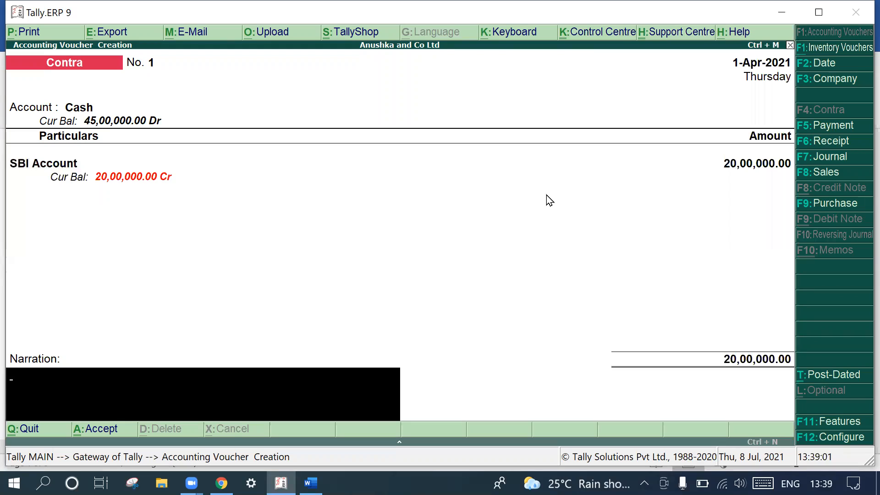
{"action": "key", "text": "Return"}
{"action": "key", "text": "Return"}
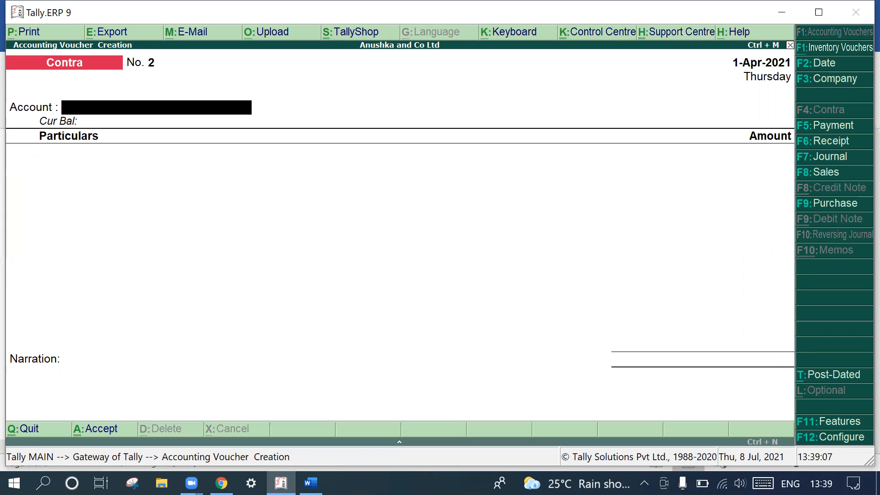
- Switch to Word and replace "Payment" with "Paid" at the start of the salaries line
{"action": "key", "text": "alt+Tab"}
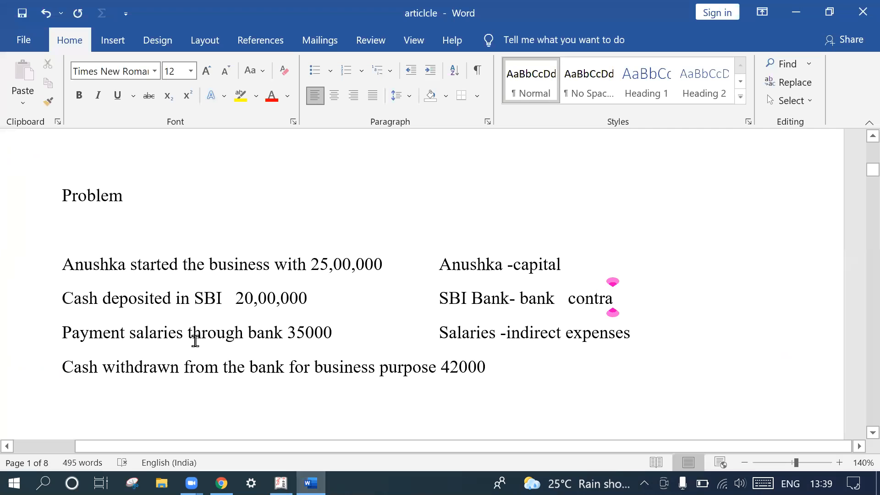
{"action": "left_click", "coordinate": [129, 333]}
{"action": "key", "text": "BackSpace"}
{"action": "key", "text": "BackSpace"}
{"action": "key", "text": "BackSpace"}
{"action": "key", "text": "BackSpace"}
{"action": "key", "text": "BackSpace"}
{"action": "key", "text": "BackSpace"}
{"action": "key", "text": "BackSpace"}
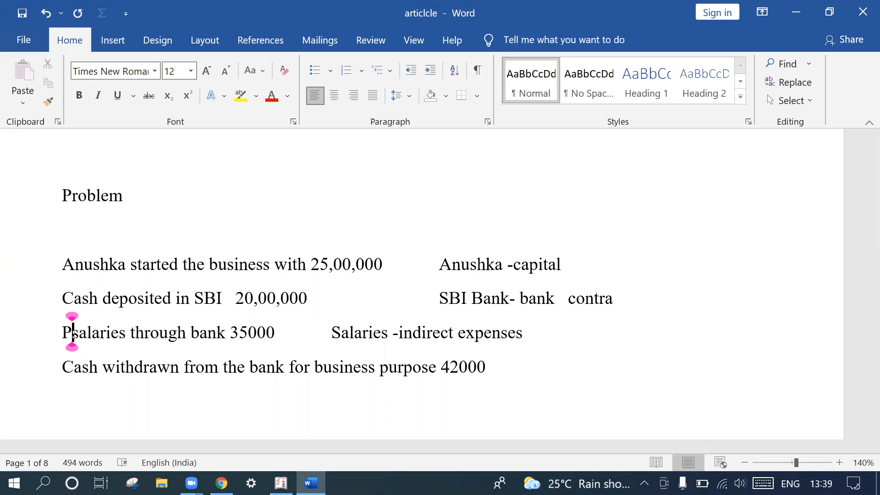
{"action": "type", "text": "i"}
{"action": "key", "text": "BackSpace"}
{"action": "type", "text": "aid"}
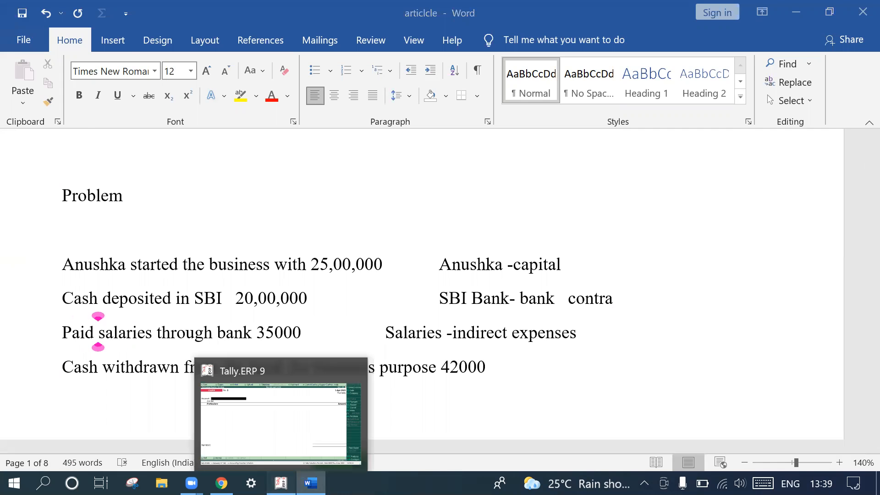
- Switch to Tally.ERP 9, start a Payment voucher with SBI Account as the account and enter 35,000 against Salaries Paid
{"action": "left_click", "coordinate": [281, 483]}
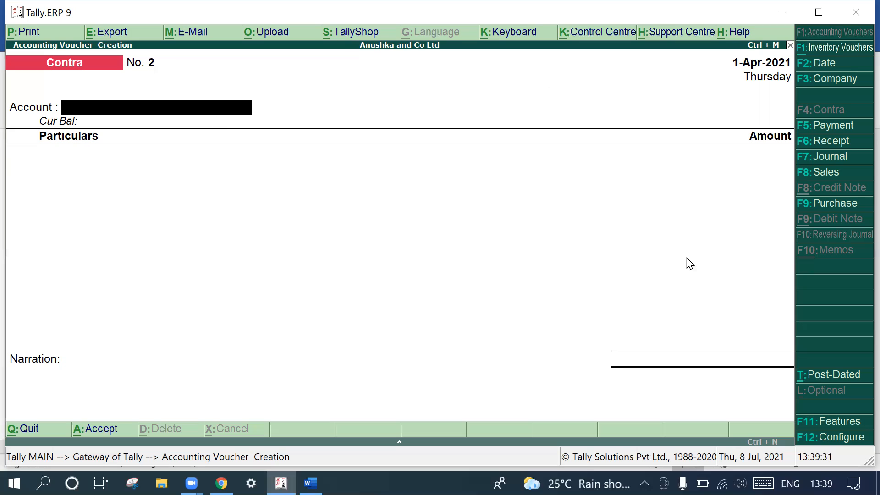
{"action": "left_click", "coordinate": [842, 124]}
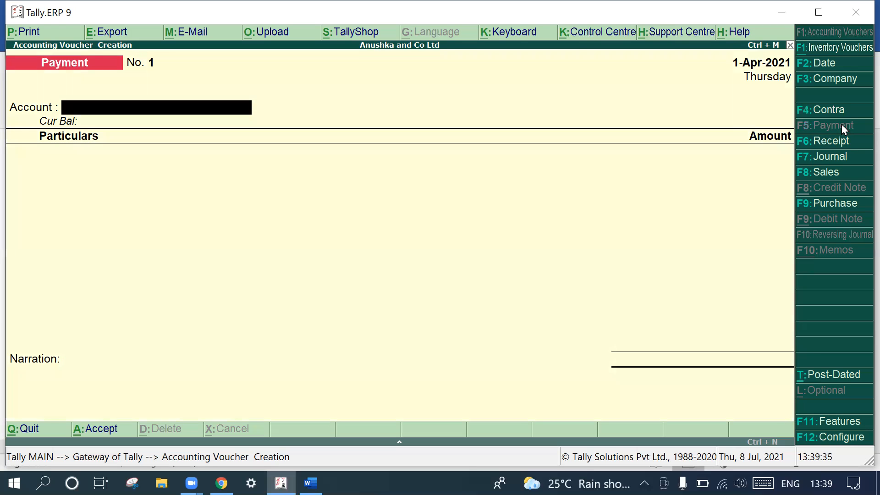
{"action": "type", "text": "S"}
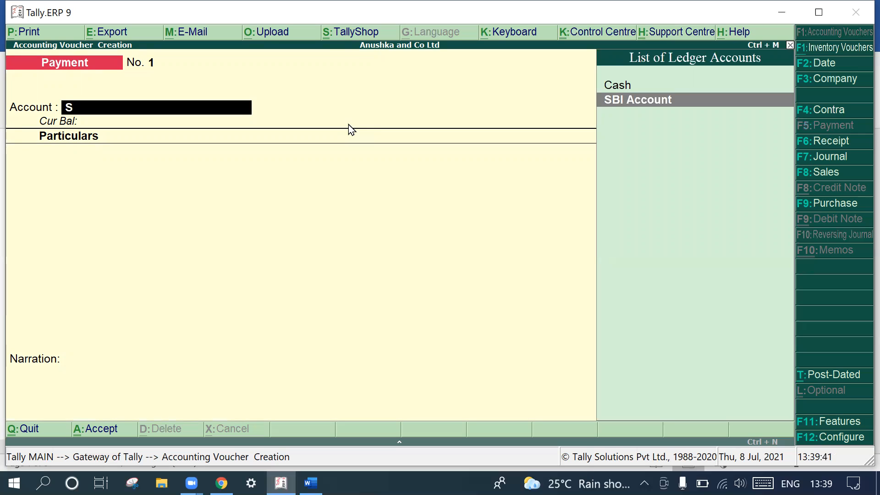
{"action": "key", "text": "Return"}
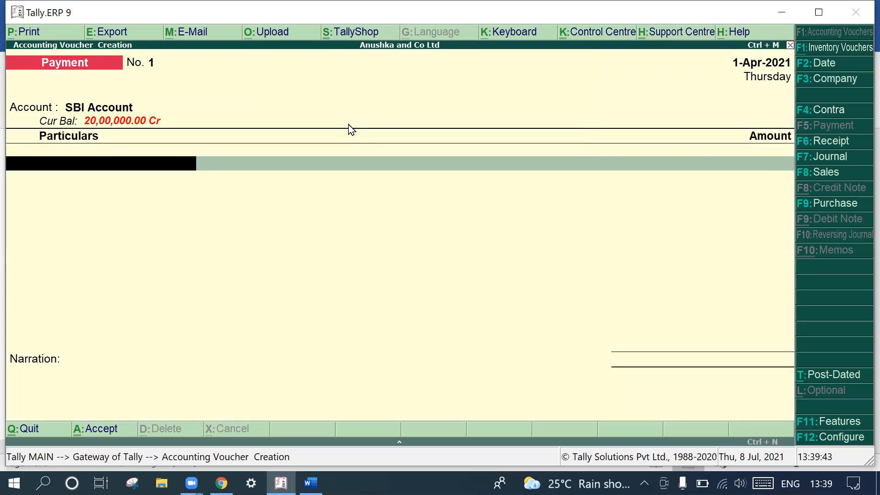
{"action": "type", "text": "S"}
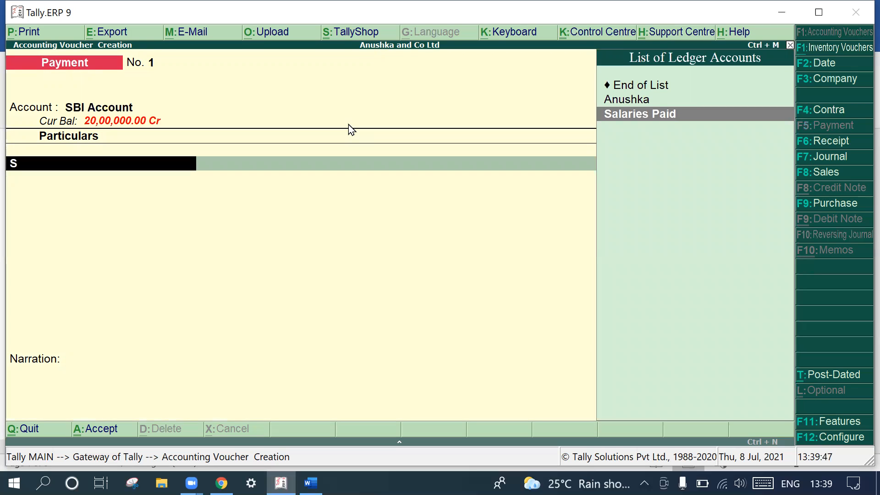
{"action": "key", "text": "Return"}
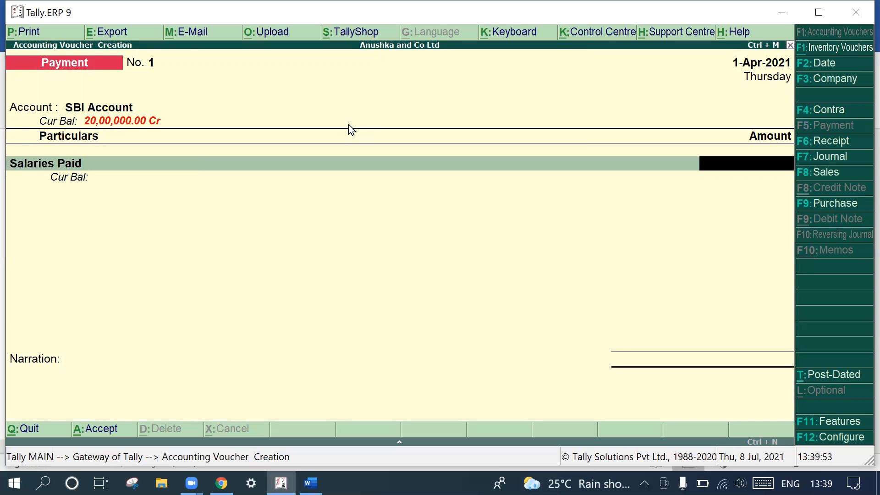
{"action": "type", "text": "35,000"}
{"action": "key", "text": "Return"}
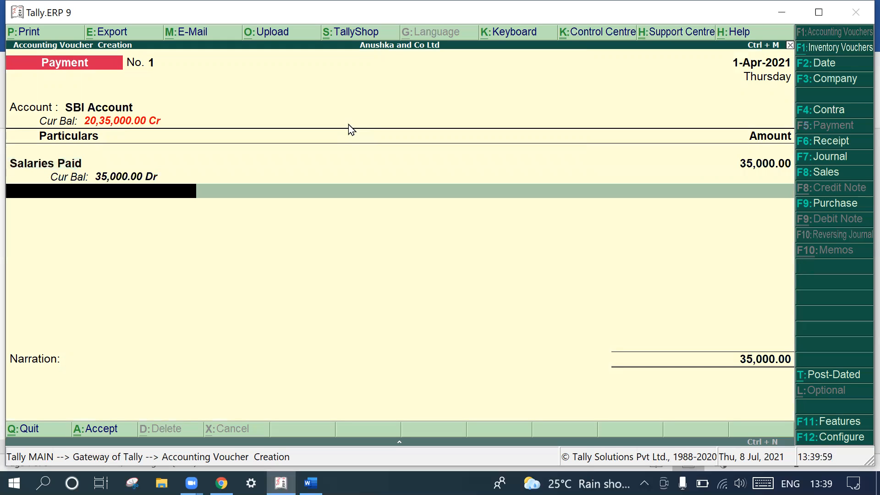
- Finish the payment voucher without further entries, leave the narration blank and save it
{"action": "key", "text": "Return"}
{"action": "key", "text": "Return"}
{"action": "key", "text": "Return"}
{"action": "key", "text": "Return"}
{"action": "key", "text": "Return"}
{"action": "key", "text": "Return"}
{"action": "key", "text": "Return"}
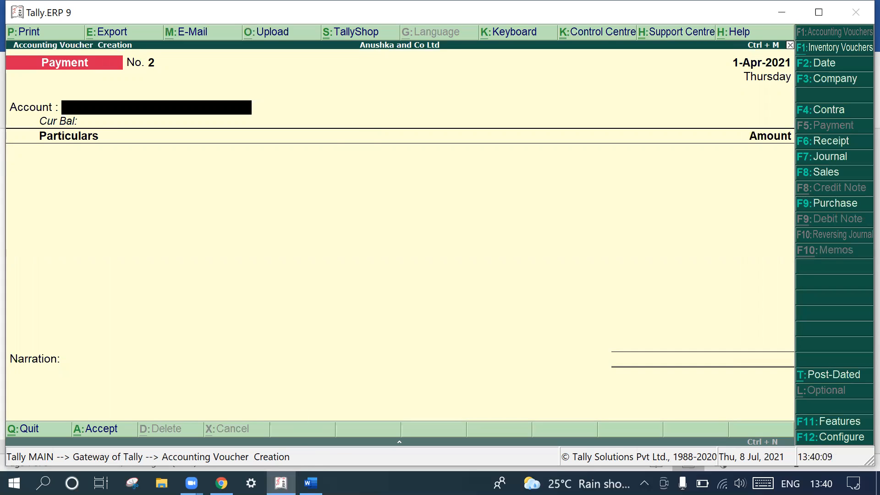
- Check the next transaction in Word, return to Tally.ERP 9 and start a Contra voucher with Cash as the account and SBI Account under particulars
{"action": "left_click", "coordinate": [310, 483]}
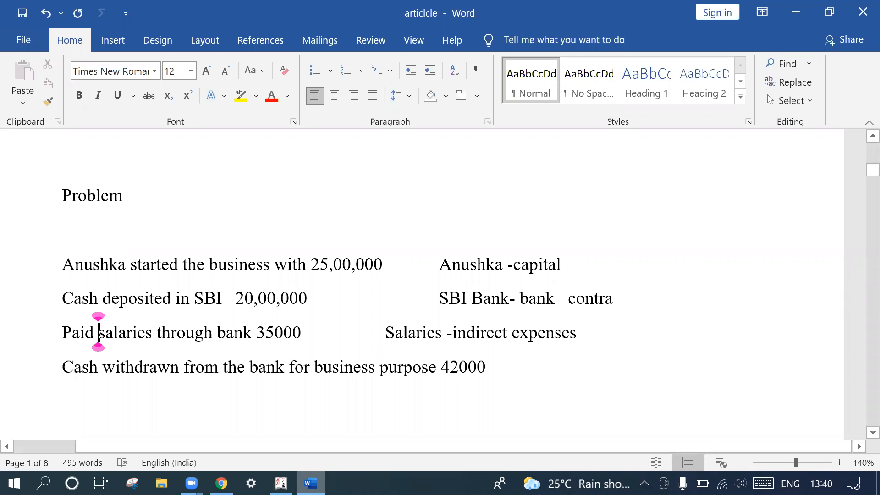
{"action": "key", "text": "alt+Tab"}
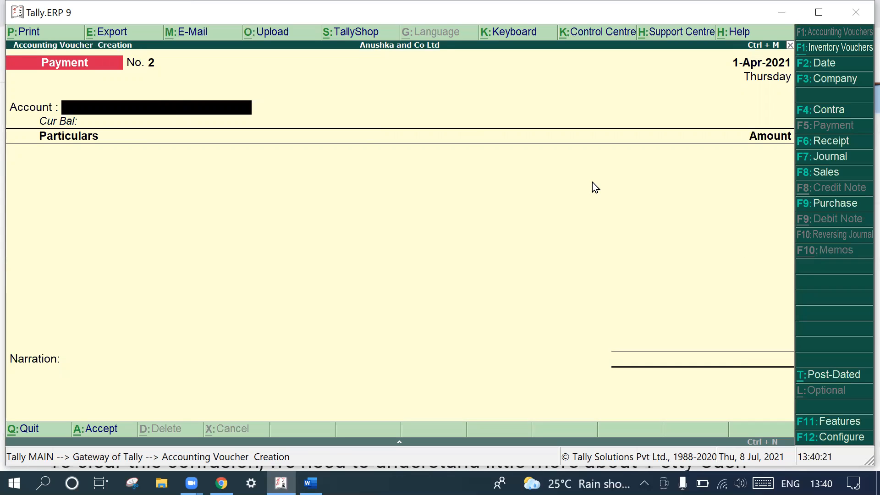
{"action": "left_click", "coordinate": [818, 140]}
{"action": "left_click", "coordinate": [833, 112]}
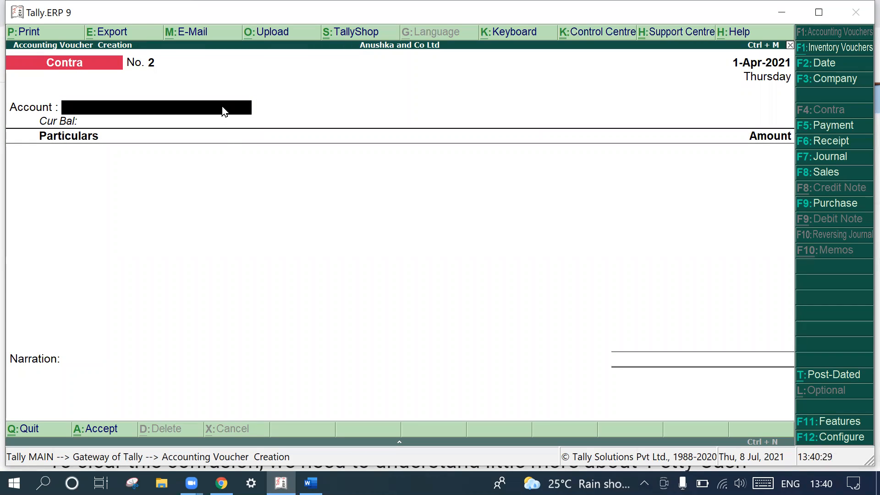
{"action": "type", "text": "C"}
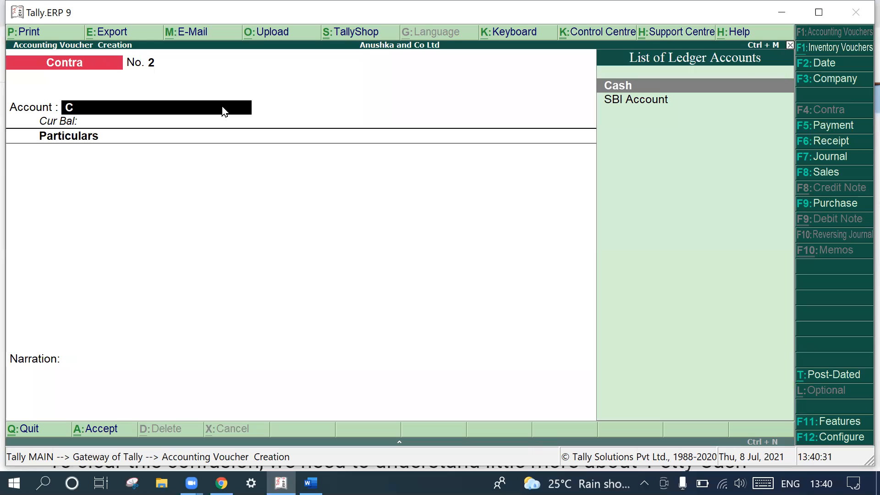
{"action": "key", "text": "Return"}
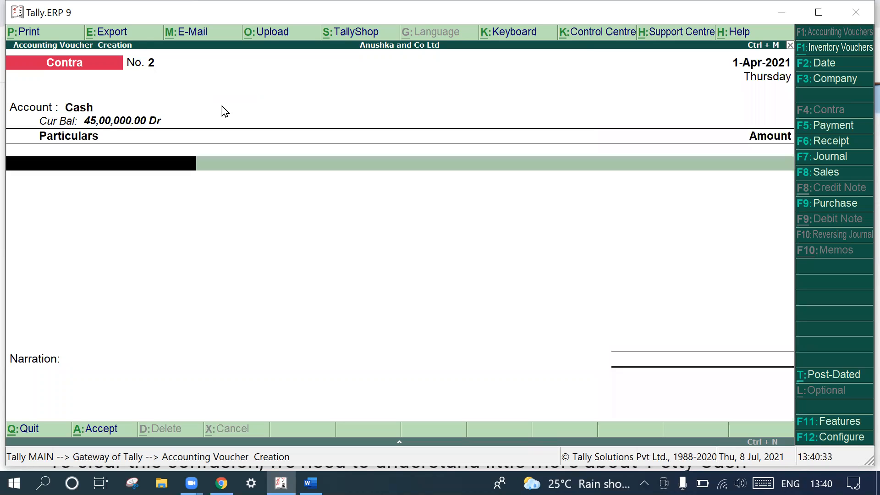
{"action": "type", "text": "B"}
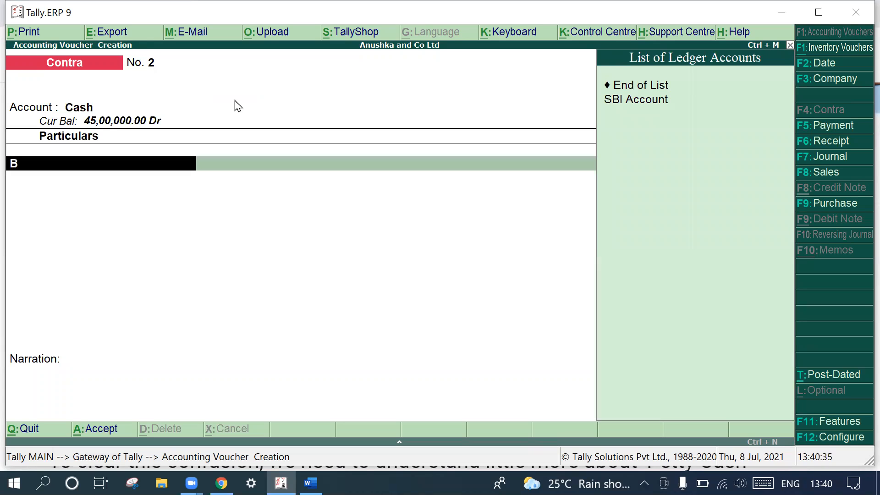
{"action": "left_click", "coordinate": [634, 102]}
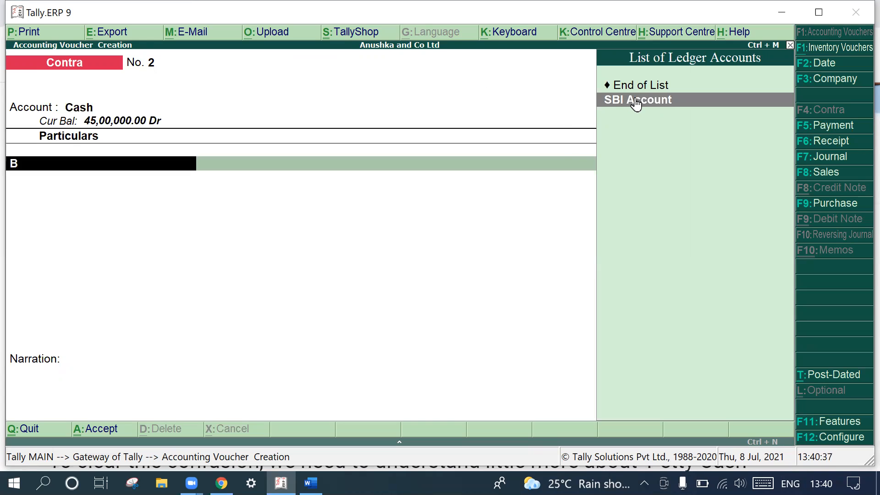
{"action": "left_click", "coordinate": [636, 104]}
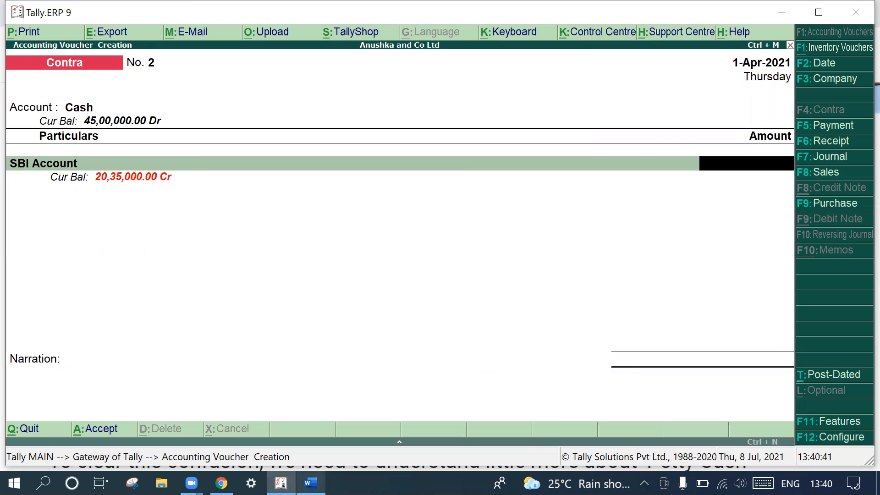
- Check the withdrawal amount in Word, return to Tally.ERP 9 and enter 42,000 as the amount for SBI Account
{"action": "left_click", "coordinate": [310, 483]}
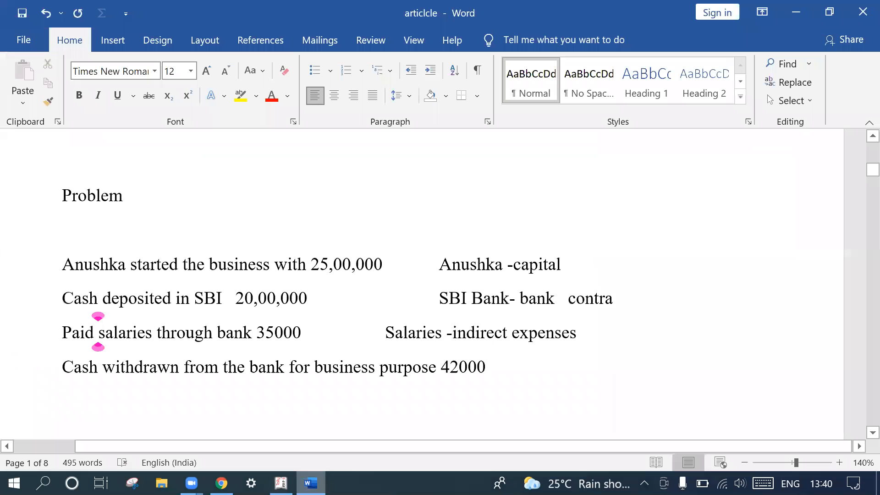
{"action": "key", "text": "alt+Tab"}
{"action": "type", "text": "420000"}
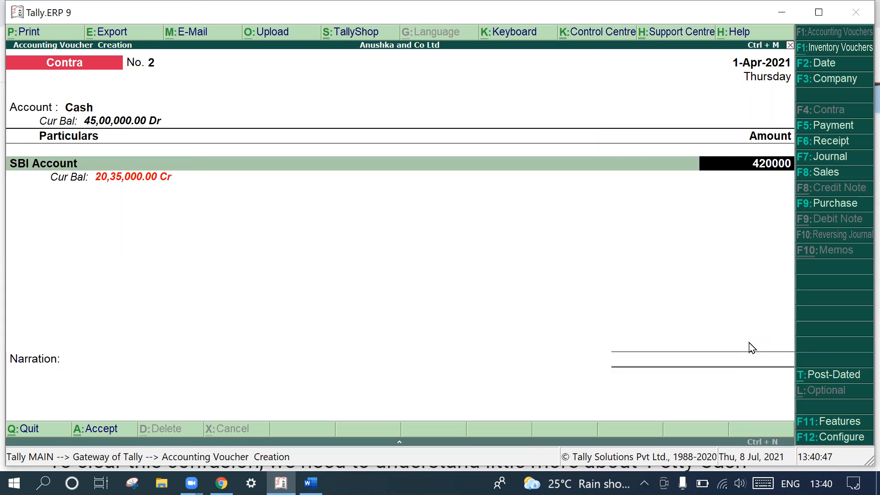
{"action": "key", "text": "BackSpace"}
{"action": "key", "text": "Return"}
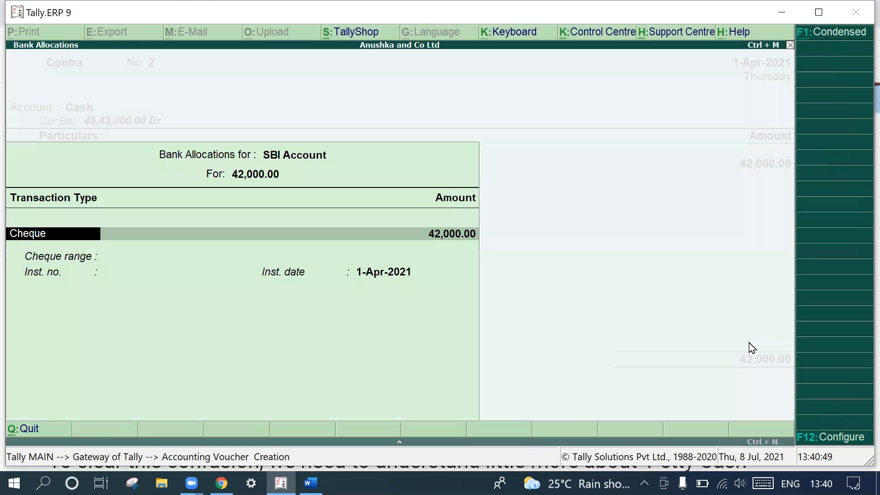
- Save the contra voucher with the default cheque allocation and a blank narration, and quit voucher creation
{"action": "key", "text": "Return"}
{"action": "key", "text": "Return"}
{"action": "key", "text": "Return"}
{"action": "key", "text": "Return"}
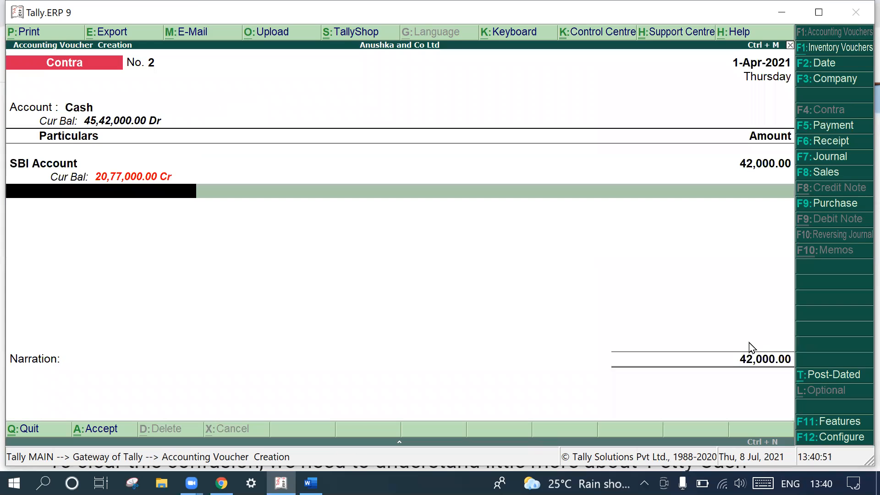
{"action": "key", "text": "Return"}
{"action": "key", "text": "Return"}
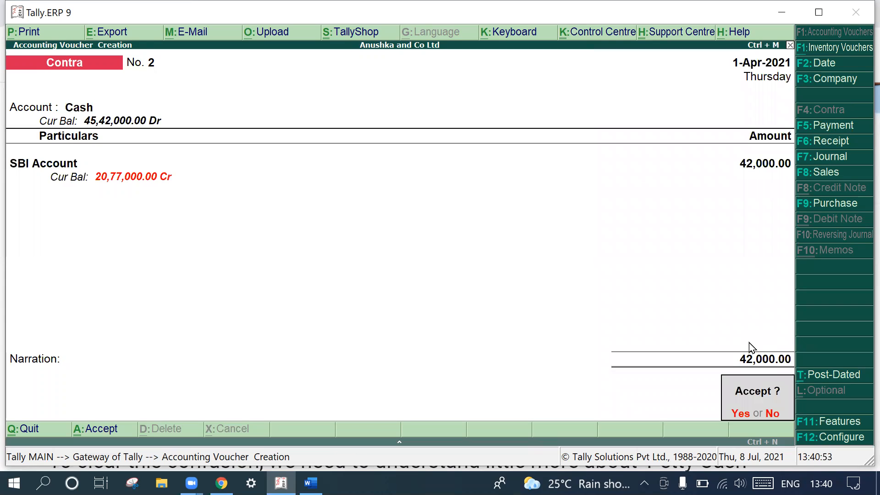
{"action": "key", "text": "Return"}
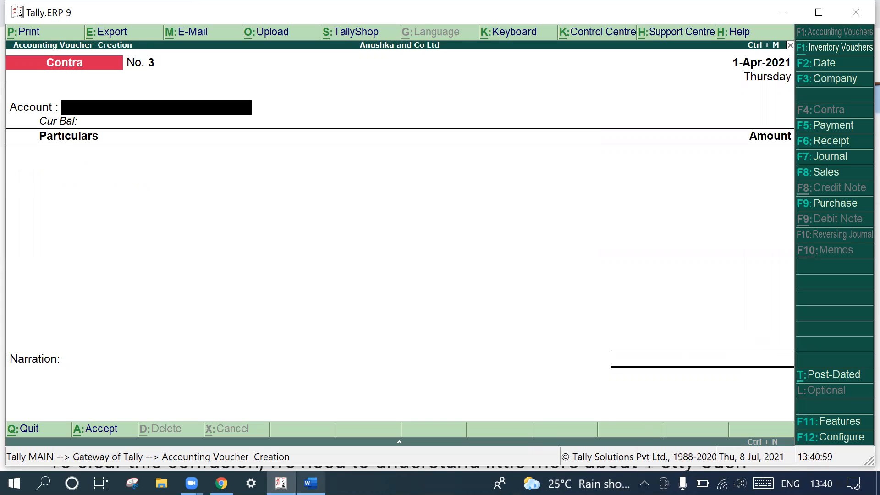
{"action": "mouse_move", "coordinate": [311, 483]}
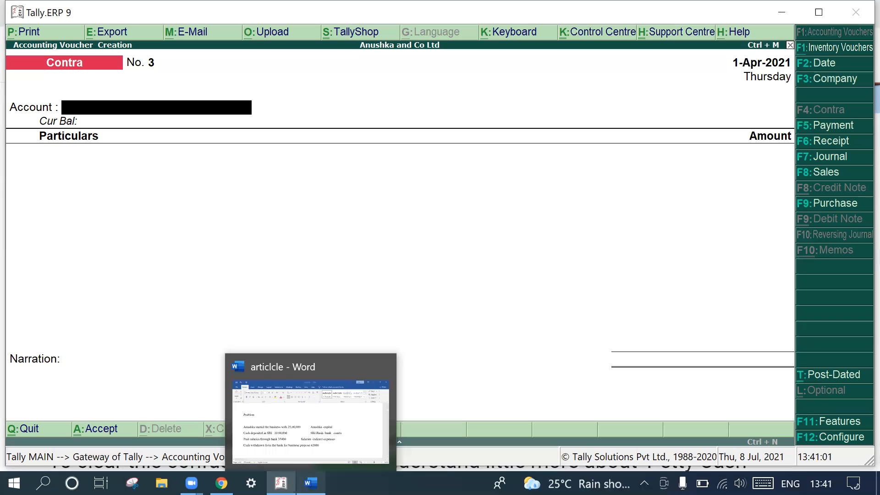
{"action": "key", "text": "Escape"}
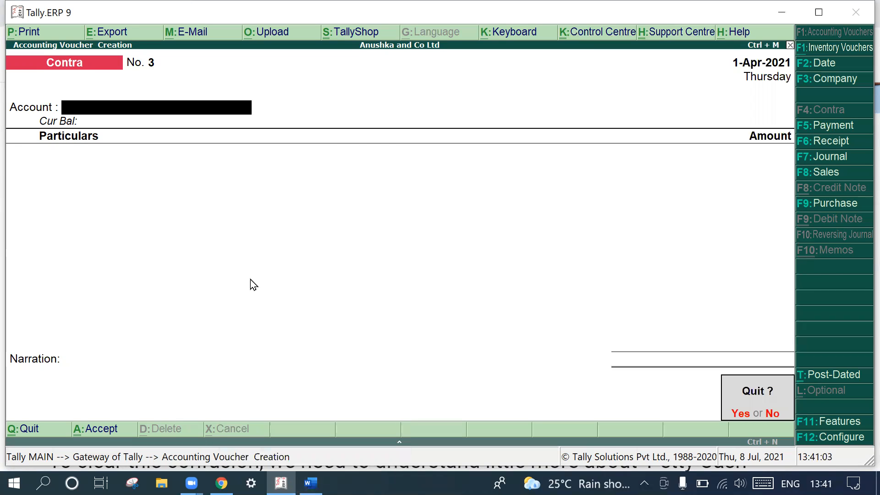
{"action": "key", "text": "y"}
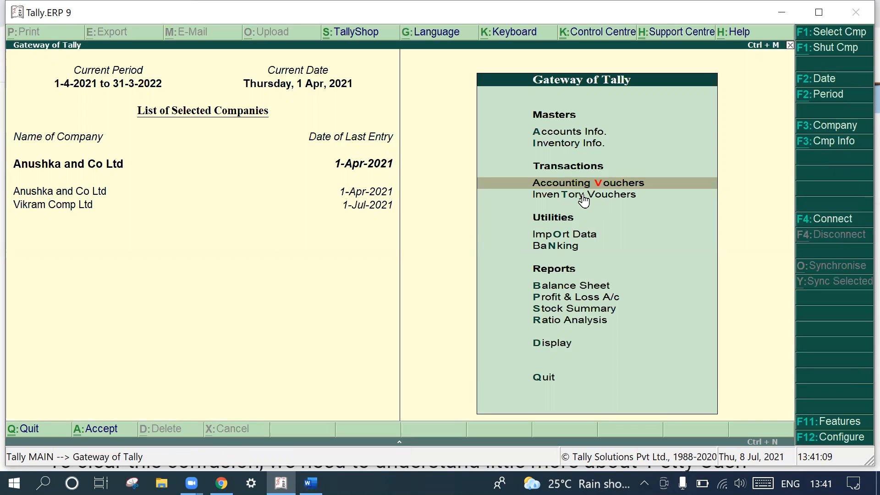
- Open the Balance Sheet and examine the breakdowns of Current Assets, Capital Account, Loans (Liability) and Current Liabilities
{"action": "left_click", "coordinate": [560, 289]}
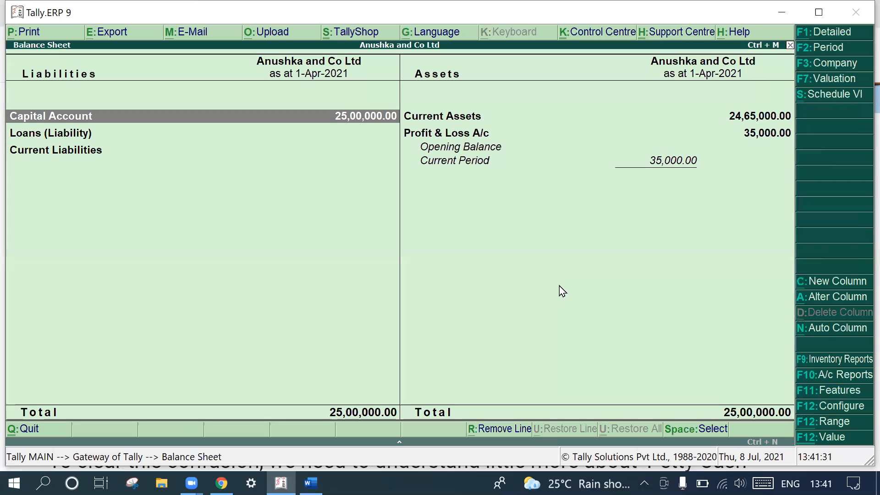
{"action": "left_click", "coordinate": [470, 115]}
{"action": "left_click", "coordinate": [471, 116]}
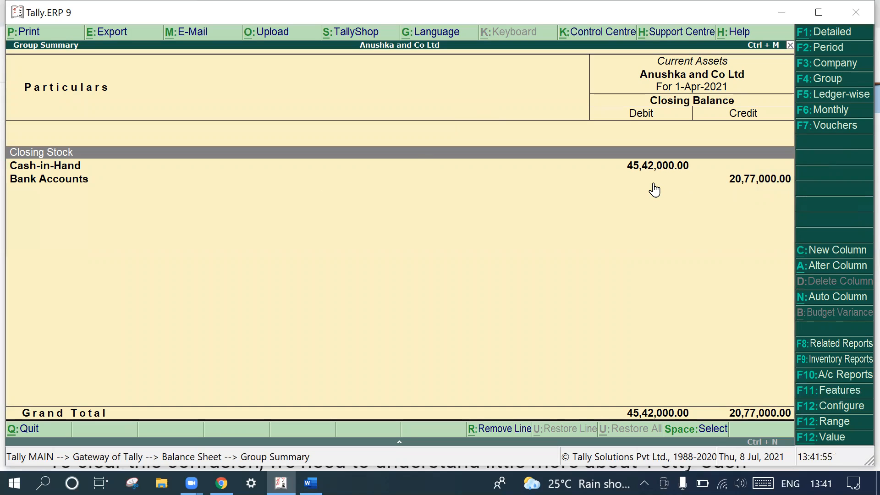
{"action": "key", "text": "Escape"}
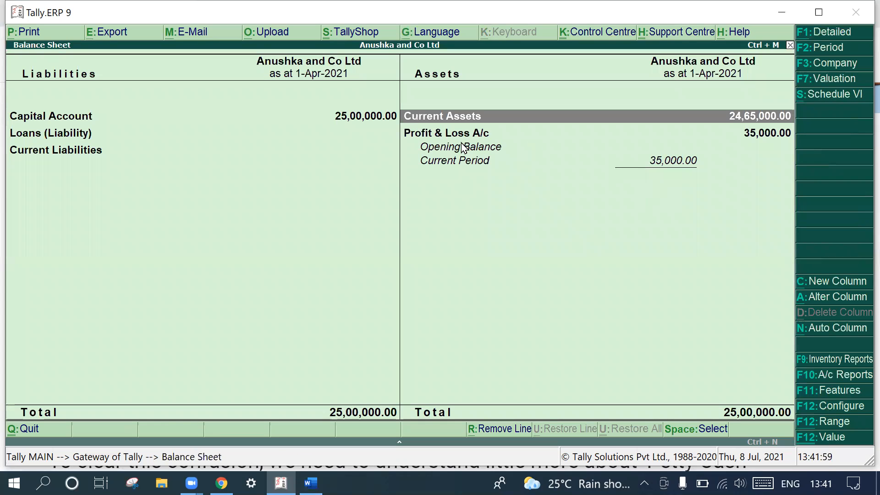
{"action": "double_click", "coordinate": [85, 117]}
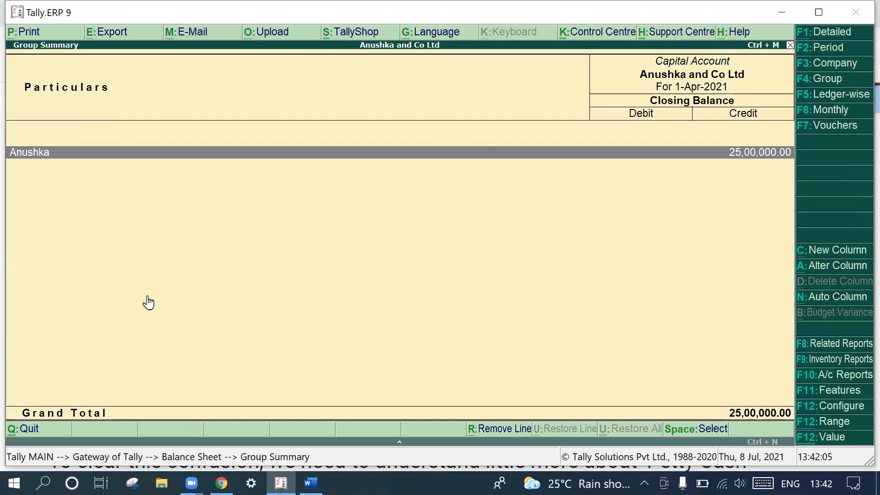
{"action": "key", "text": "Escape"}
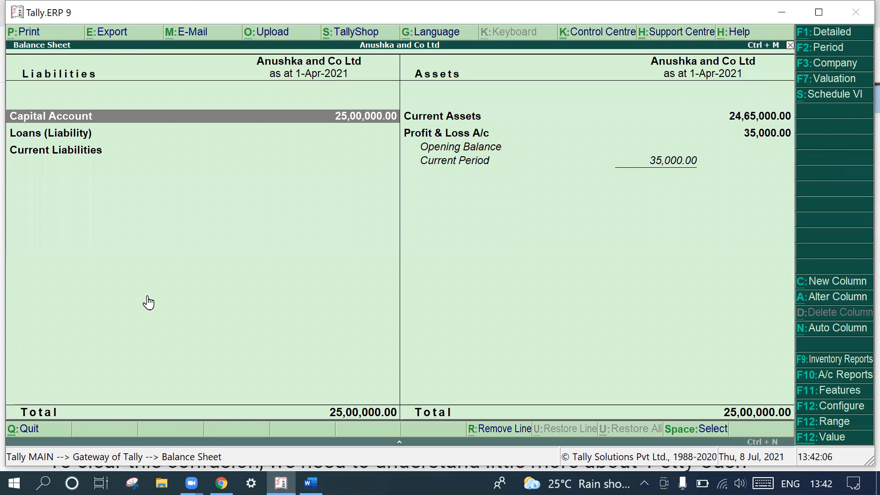
{"action": "double_click", "coordinate": [73, 134]}
{"action": "key", "text": "Escape"}
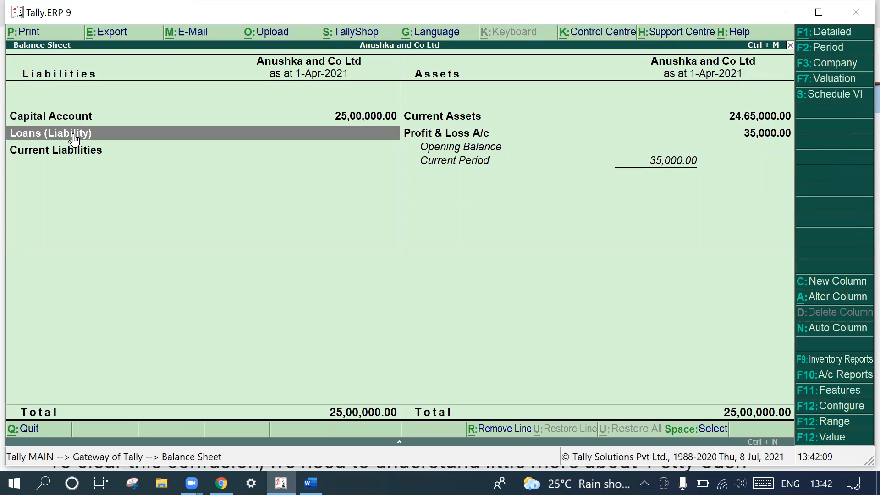
{"action": "double_click", "coordinate": [71, 152]}
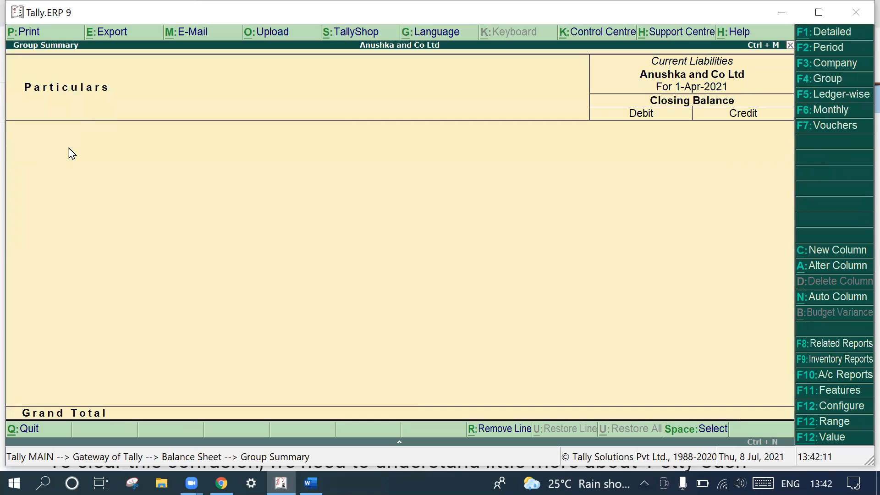
{"action": "key", "text": "Escape"}
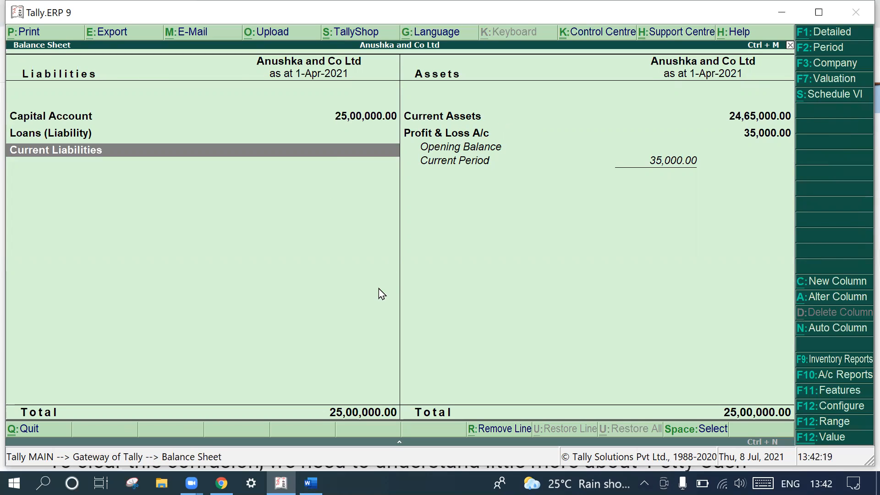
- Leave the Balance Sheet and open the Profit & Loss A/c report to examine the indirect expenses and net result
{"action": "key", "text": "Escape"}
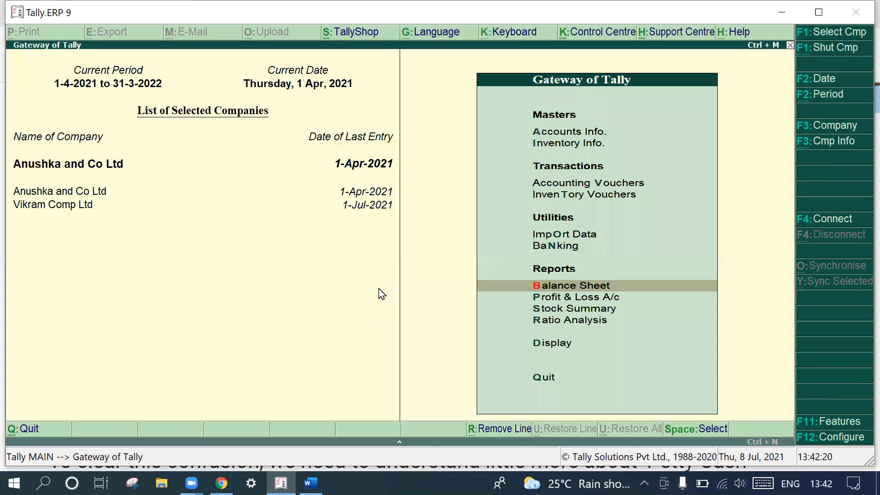
{"action": "left_click", "coordinate": [549, 299]}
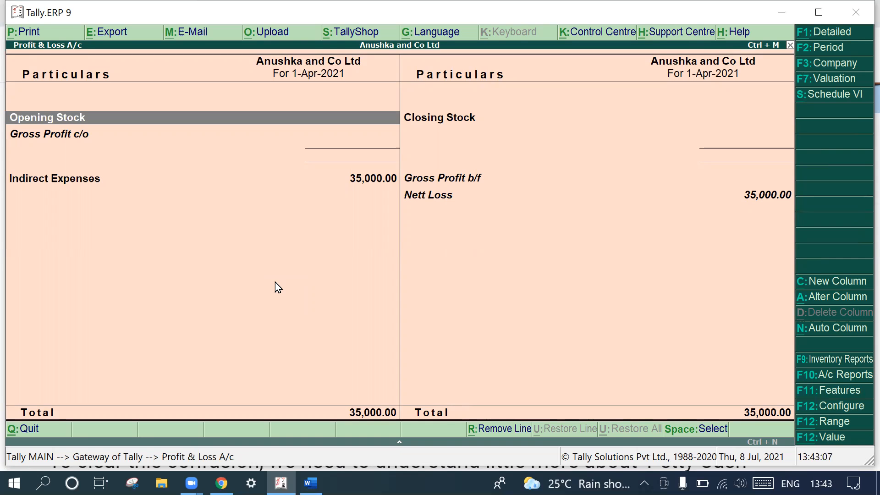
- Leave the Profit & Loss A/c and examine the Stock Summary and Ratio Analysis reports before opening Accounts Info
{"action": "key", "text": "Escape"}
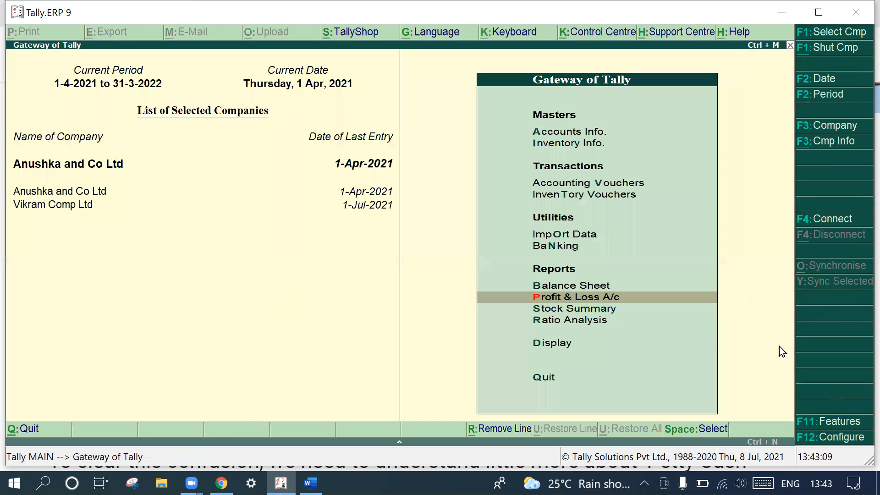
{"action": "left_click", "coordinate": [581, 309]}
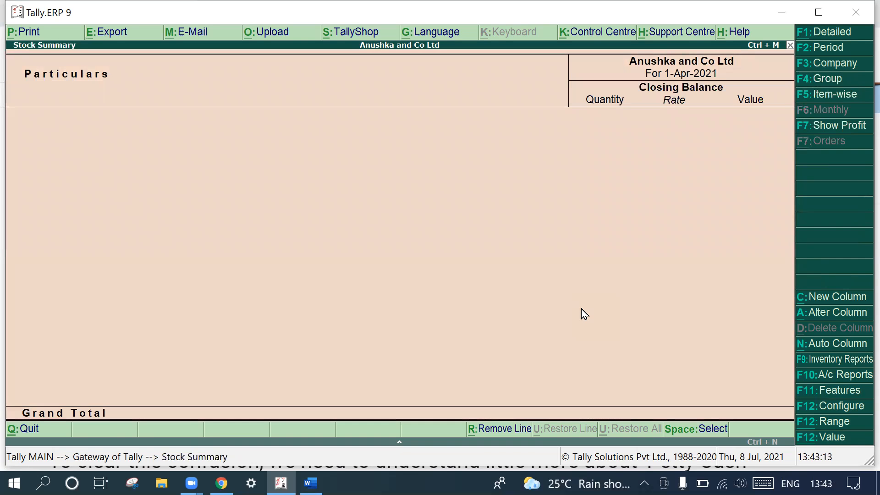
{"action": "key", "text": "Escape"}
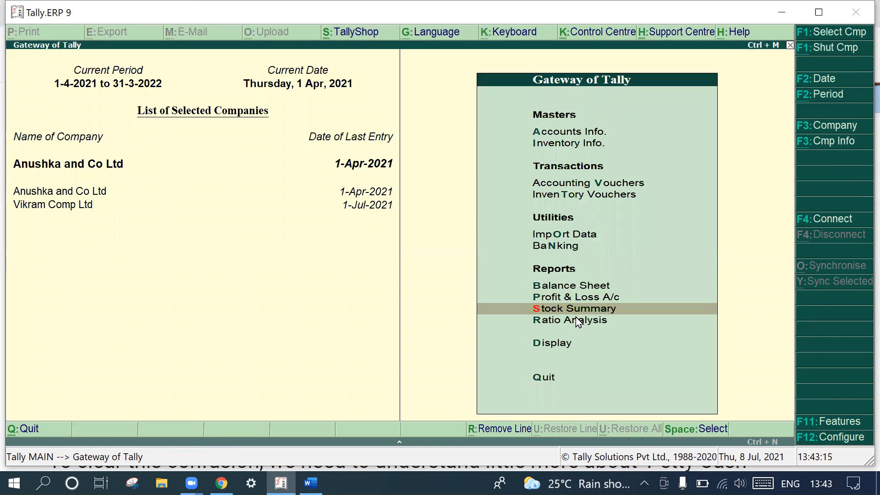
{"action": "left_click", "coordinate": [576, 320]}
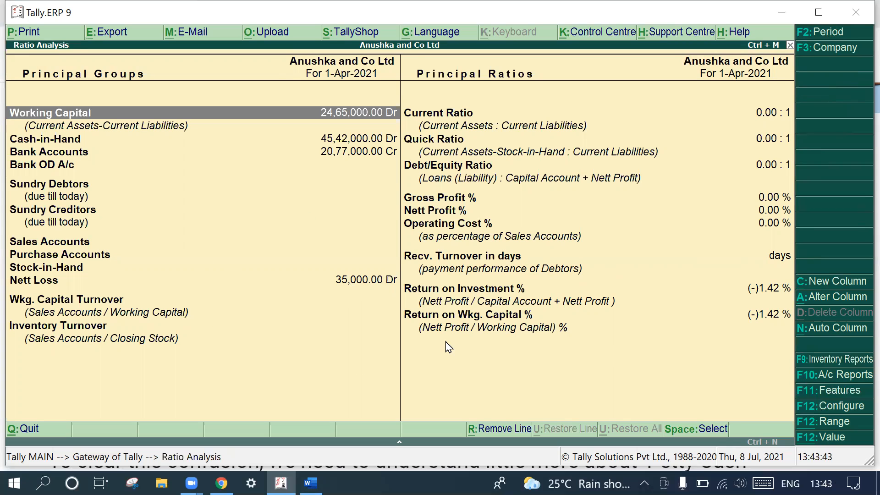
{"action": "key", "text": "Escape"}
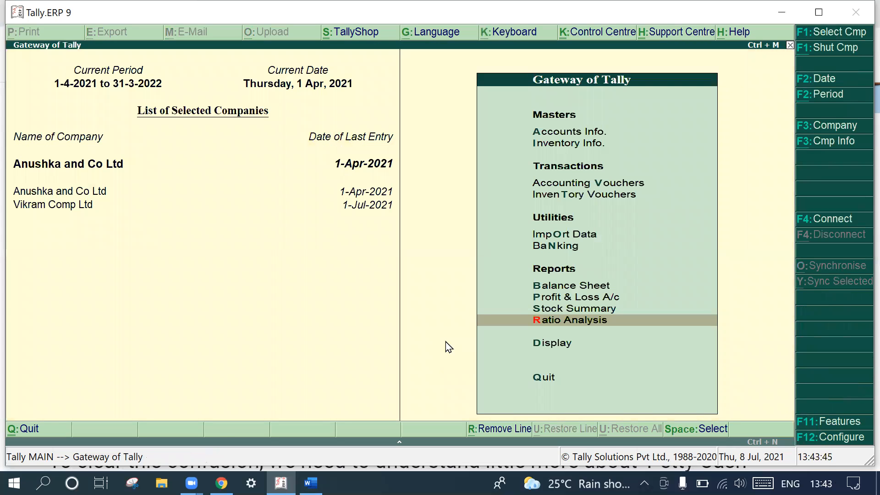
{"action": "left_click", "coordinate": [575, 134]}
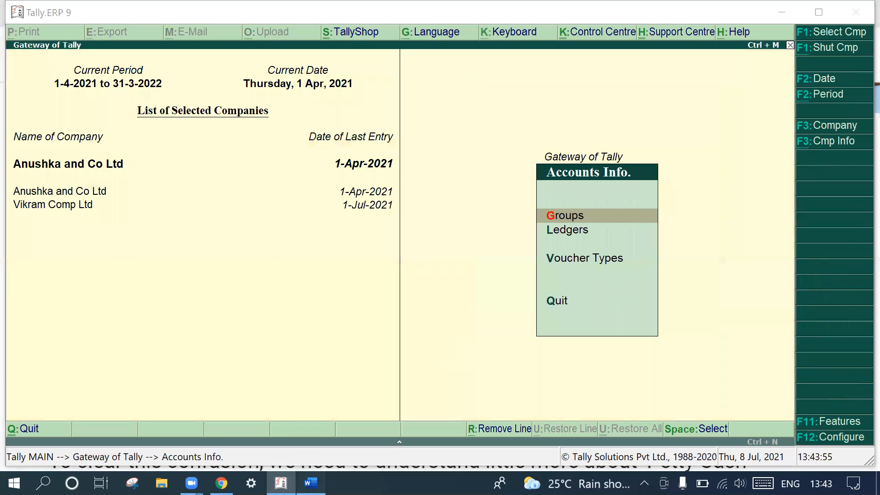
- Switch to Word and add the label contra at the end of the cash withdrawal line after 42000
{"action": "left_click", "coordinate": [311, 483]}
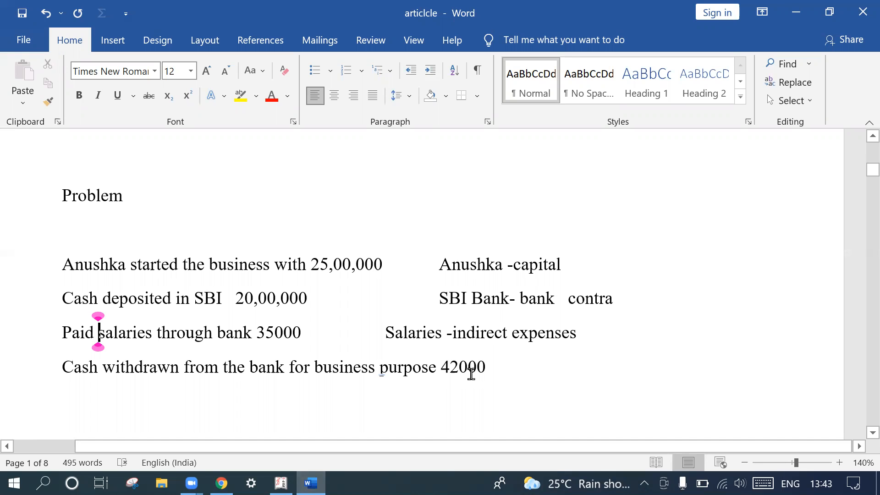
{"action": "left_click", "coordinate": [499, 372]}
{"action": "type", "text": "co"}
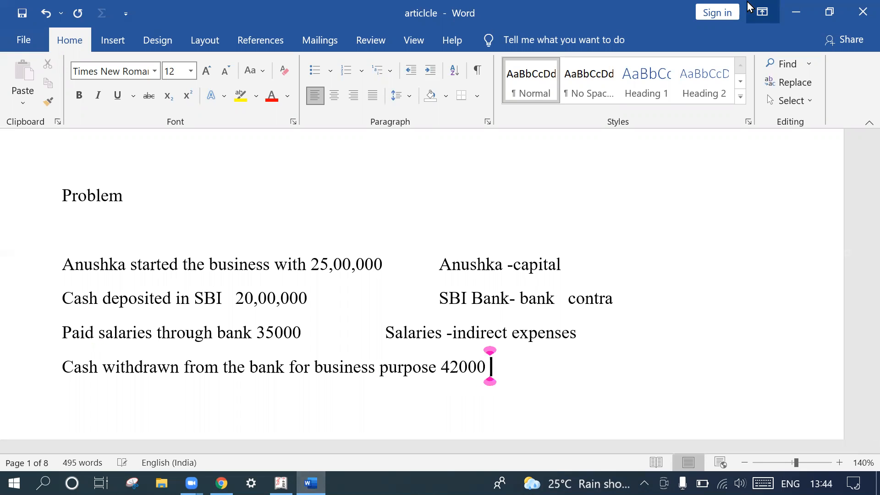
{"action": "type", "text": "ntr"}
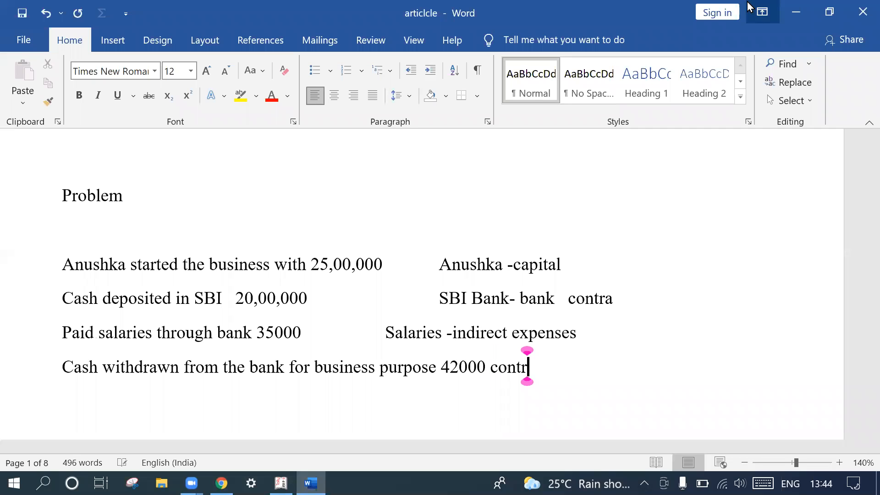
{"action": "type", "text": "a"}
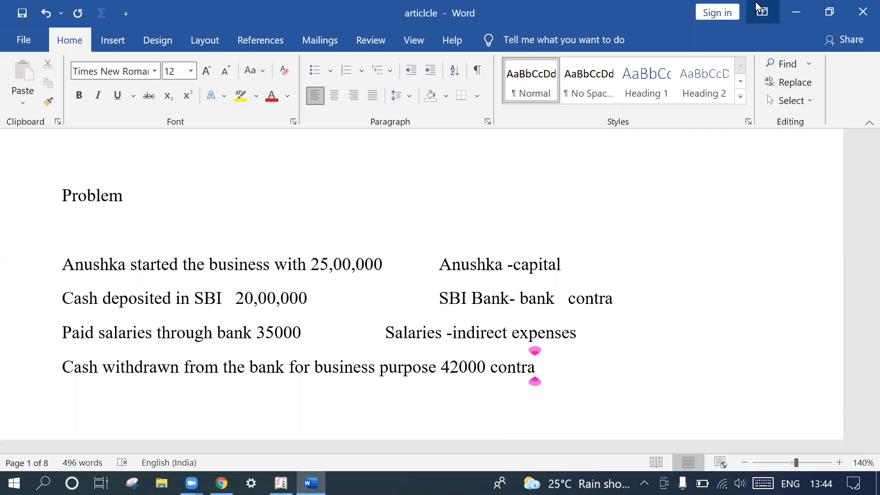
- Align the contra labels of the cash withdrawal and SBI deposit lines in one column using tab spacing
{"action": "left_click", "coordinate": [491, 367]}
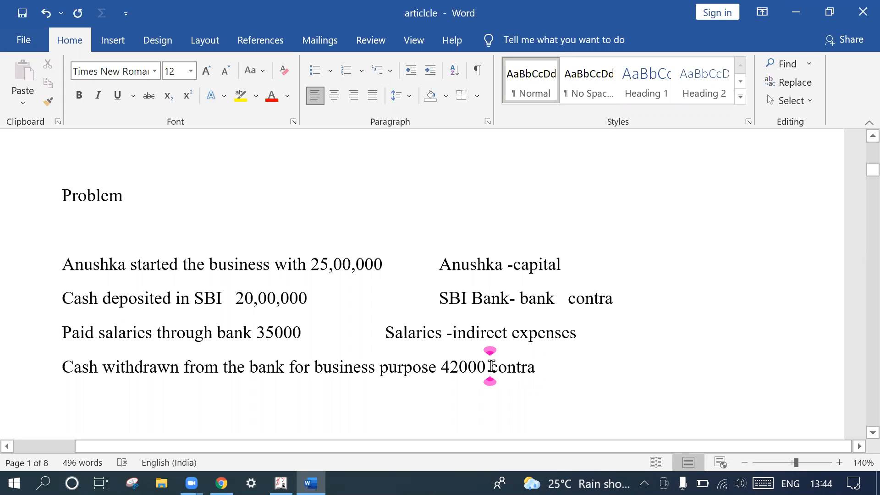
{"action": "key", "text": "Tab"}
{"action": "key", "text": "Tab"}
{"action": "key", "text": "Tab"}
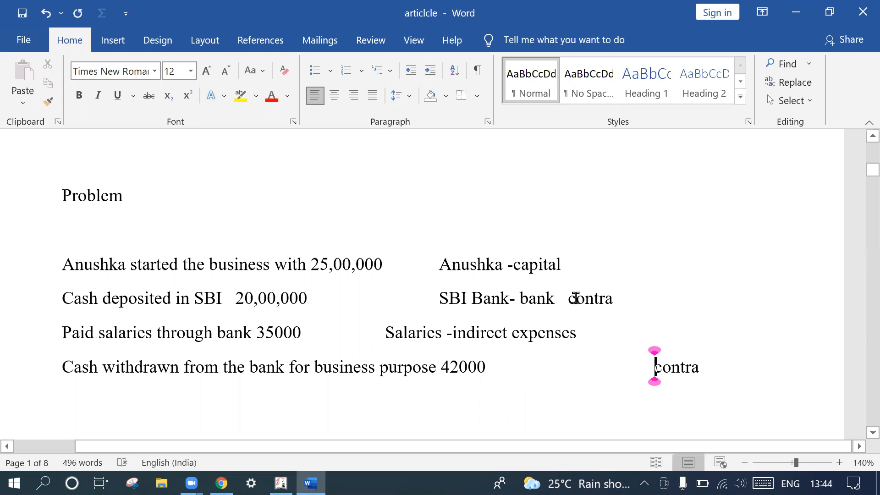
{"action": "key", "text": "Tab"}
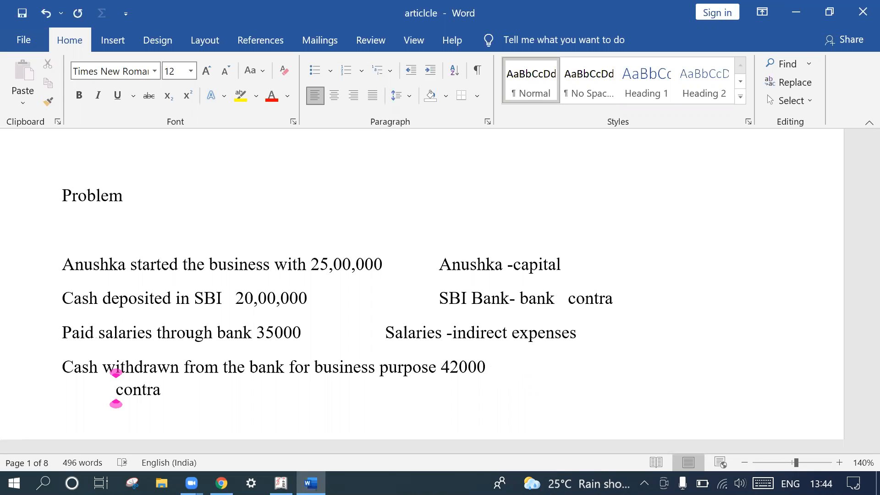
{"action": "key", "text": "BackSpace"}
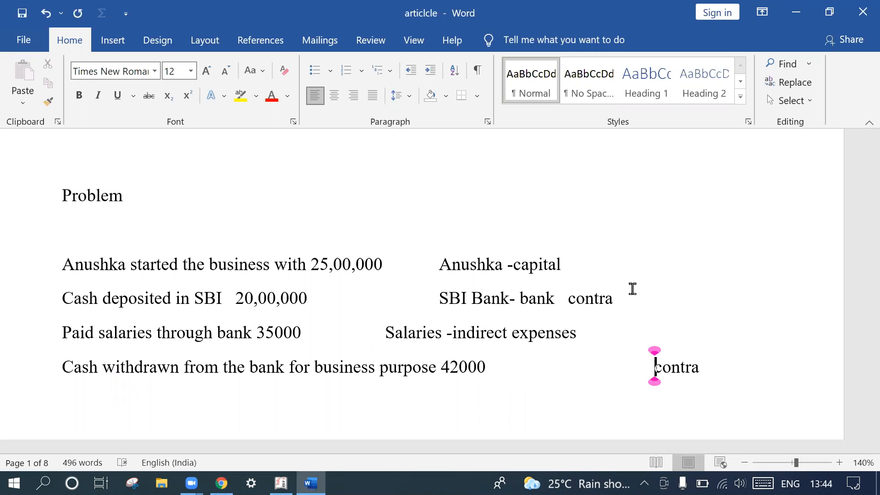
{"action": "left_click", "coordinate": [569, 298]}
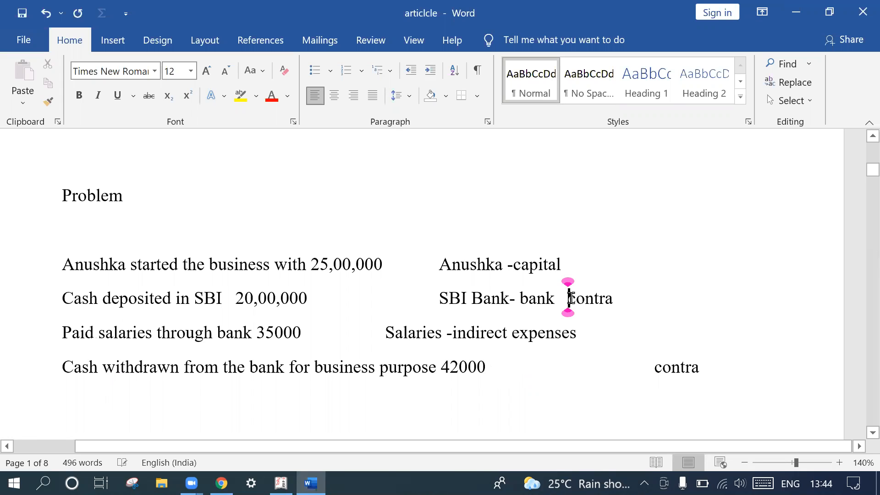
{"action": "key", "text": "Tab"}
{"action": "key", "text": "Tab"}
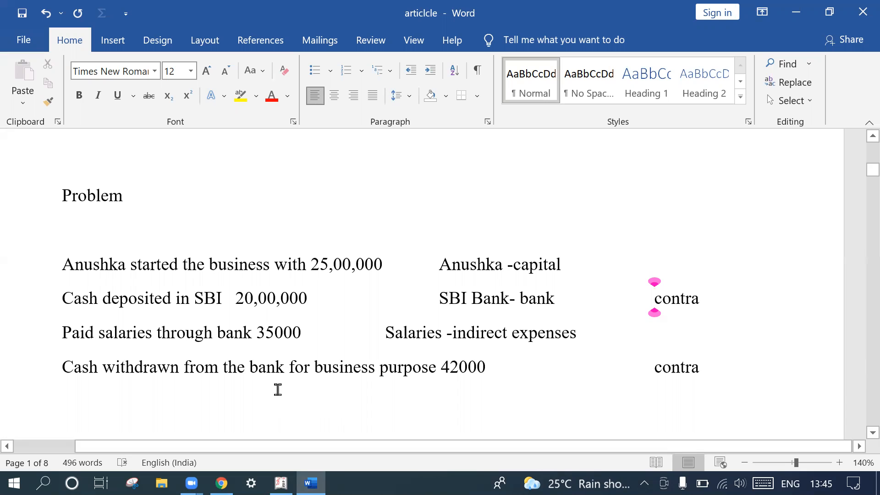
- Return to Tally.ERP 9 and review the list of ledgers available for single-ledger display
{"action": "scroll", "coordinate": [278, 389], "scroll_direction": "down", "scroll_amount": 3}
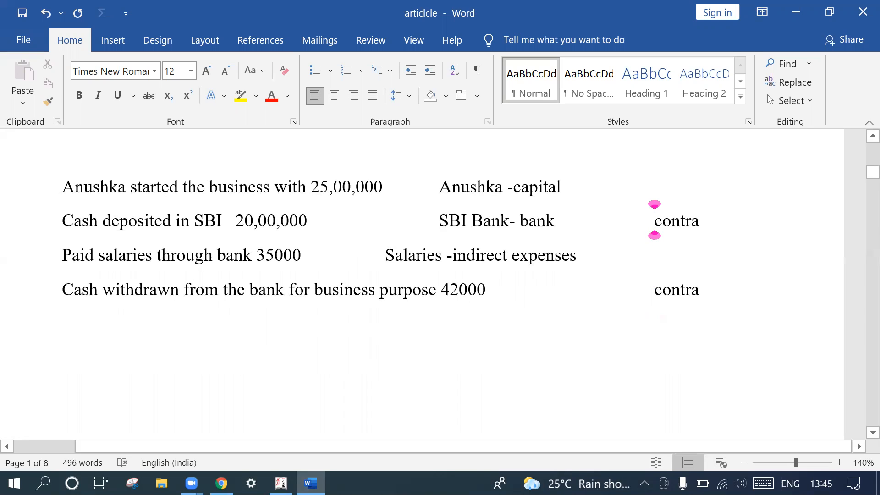
{"action": "key", "text": "alt+Tab"}
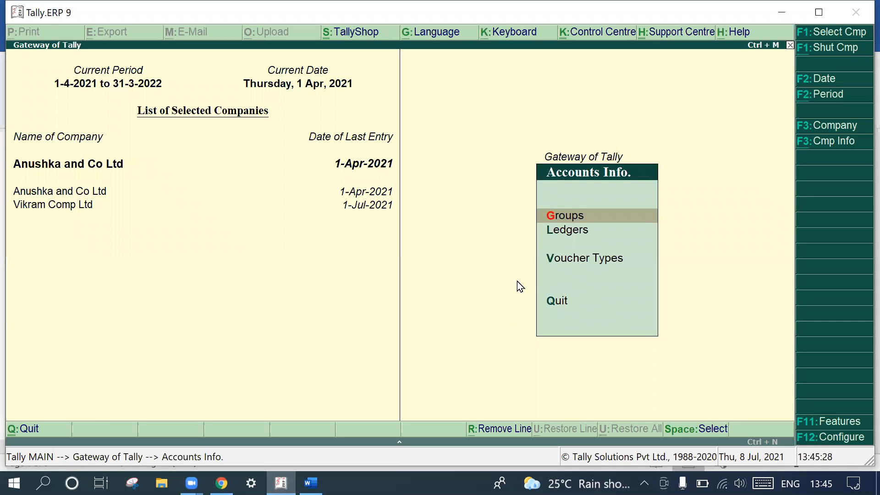
{"action": "key", "text": "Escape"}
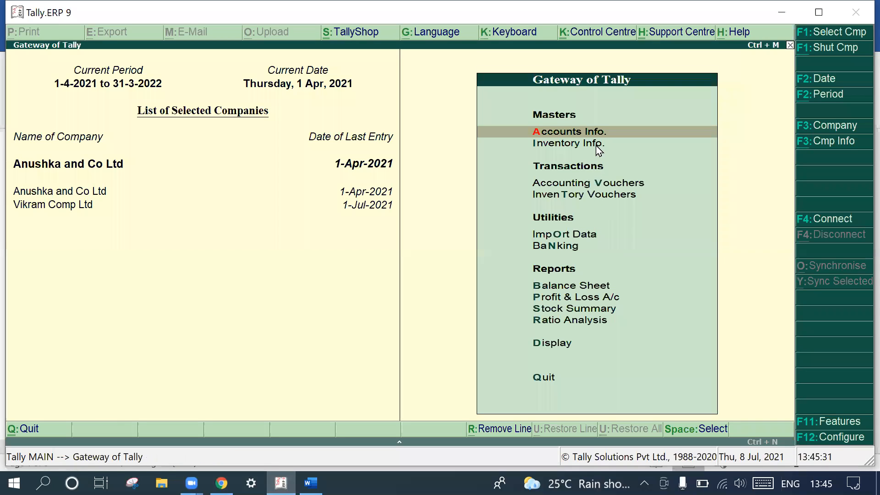
{"action": "left_click", "coordinate": [591, 133]}
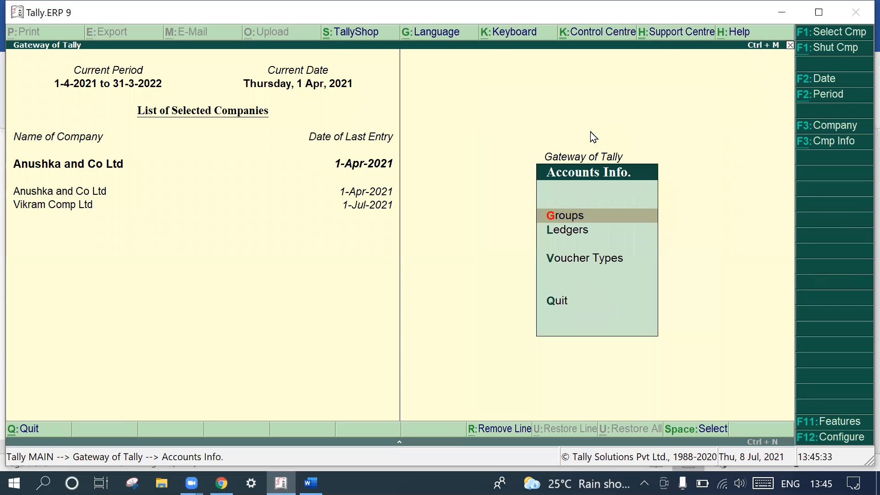
{"action": "left_click", "coordinate": [568, 233]}
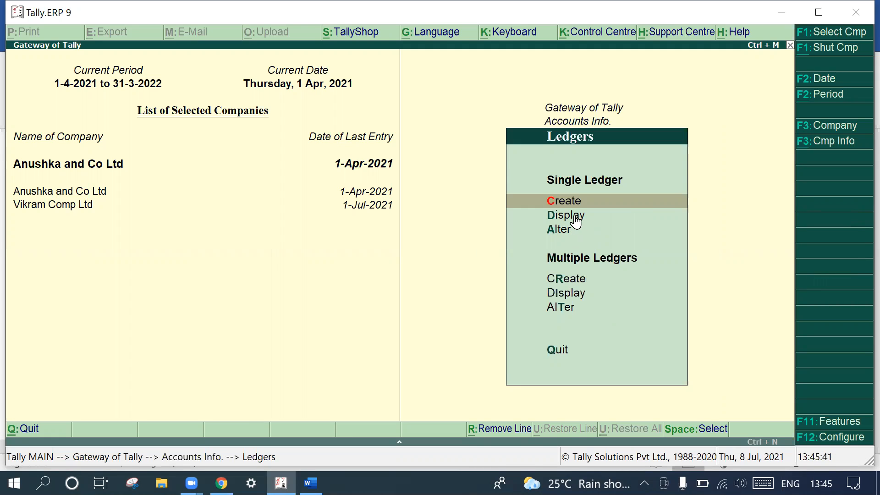
{"action": "left_click", "coordinate": [575, 219]}
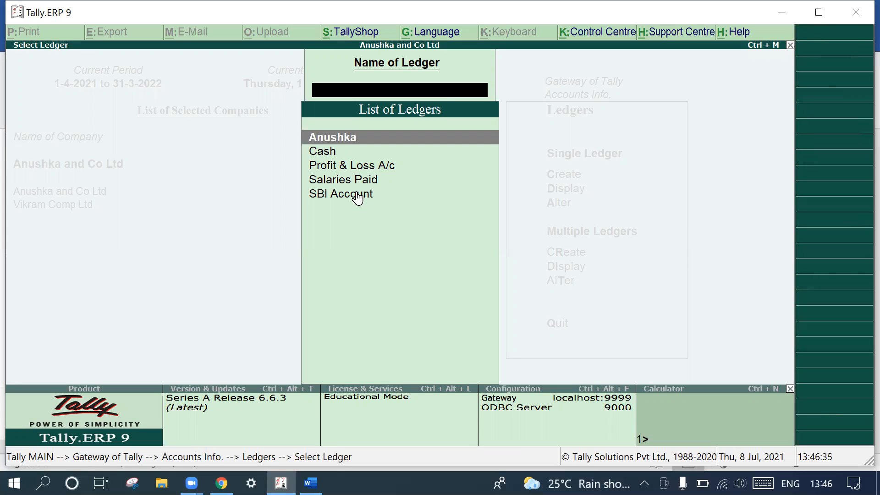
{"action": "key", "text": "Escape"}
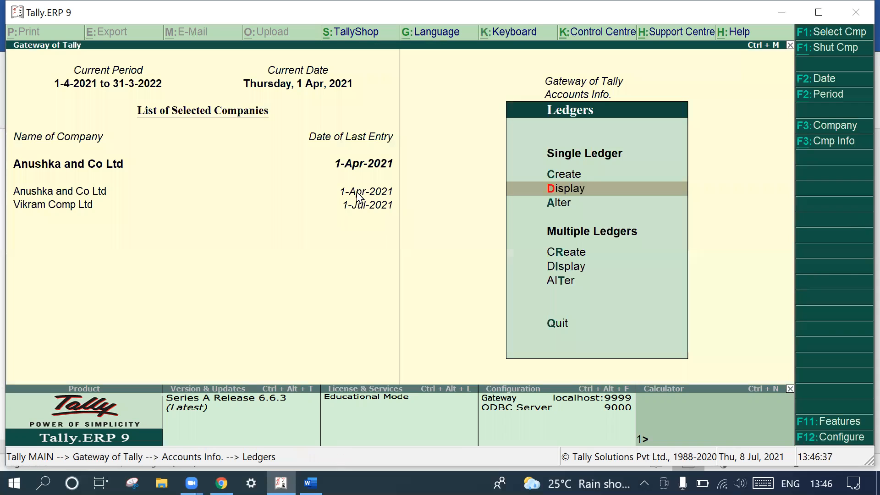
- Open the SBI Account ledger for alteration and rename it SBI Saving Accout, leaving the alias blank
{"action": "left_click", "coordinate": [560, 204]}
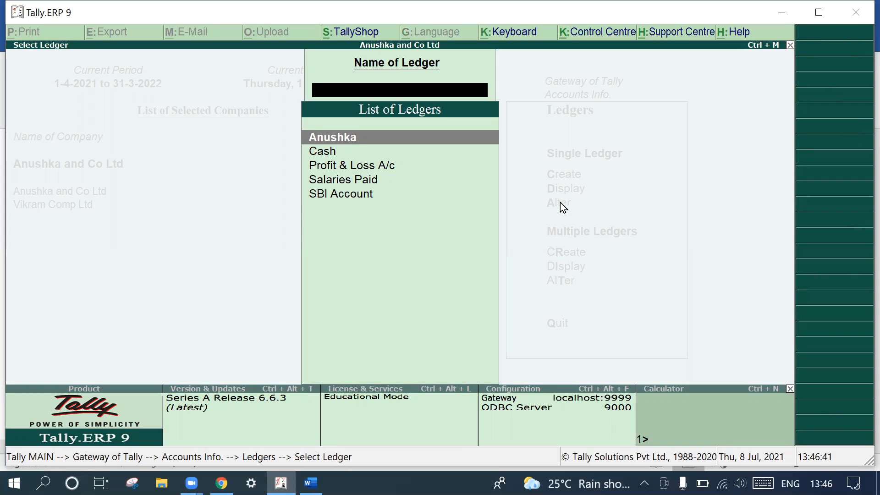
{"action": "left_click", "coordinate": [360, 197]}
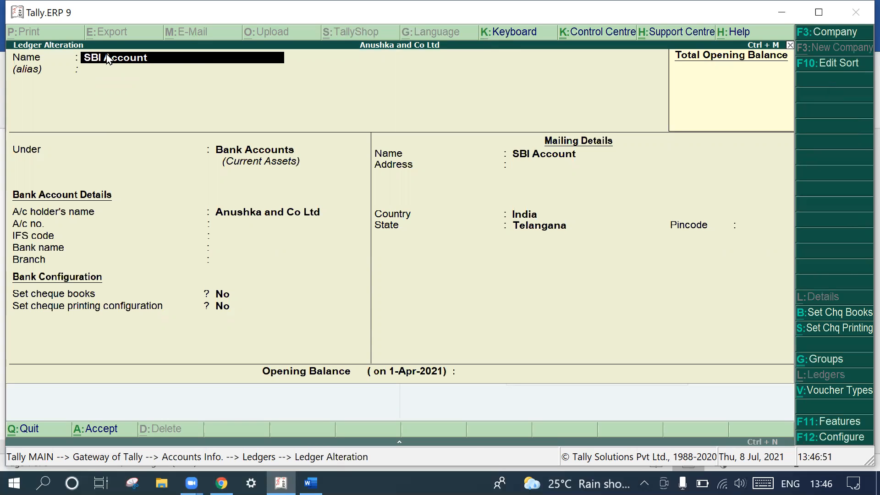
{"action": "type", "text": "sa"}
{"action": "type", "text": " A"}
{"action": "key", "text": "BackSpace"}
{"action": "type", "text": "Saving Accout"}
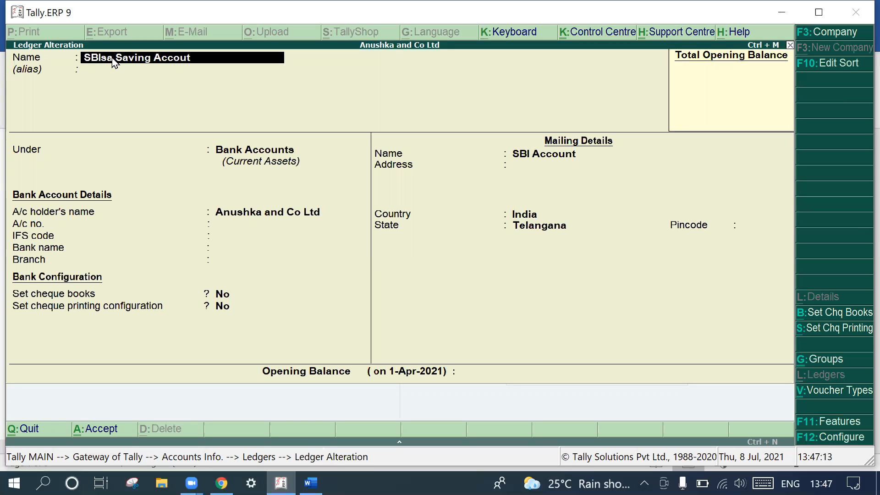
{"action": "key", "text": "BackSpace"}
{"action": "key", "text": "BackSpace"}
{"action": "key", "text": "Return"}
- Keep the Bank Accounts group and the default bank and mailing details, and save the altered bank ledger
{"action": "key", "text": "Return"}
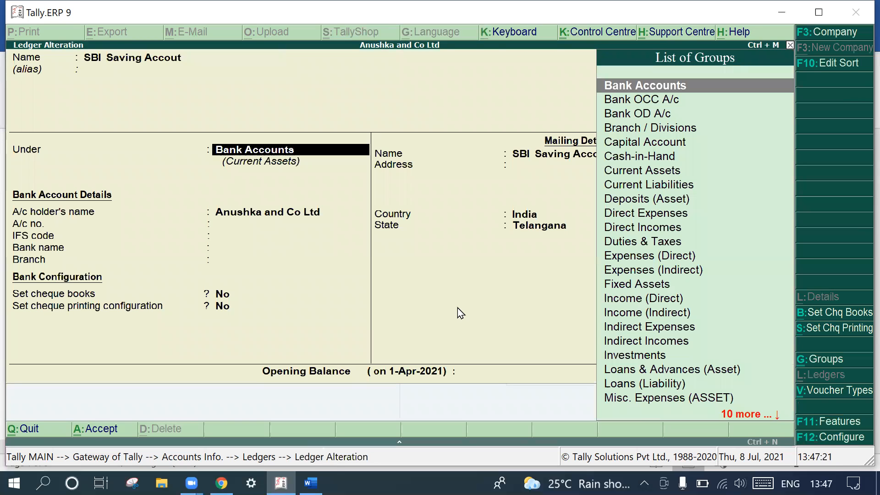
{"action": "key", "text": "Return"}
{"action": "key", "text": "Return"}
{"action": "key", "text": "Return"}
{"action": "key", "text": "Return"}
{"action": "key", "text": "Return"}
{"action": "key", "text": "Return"}
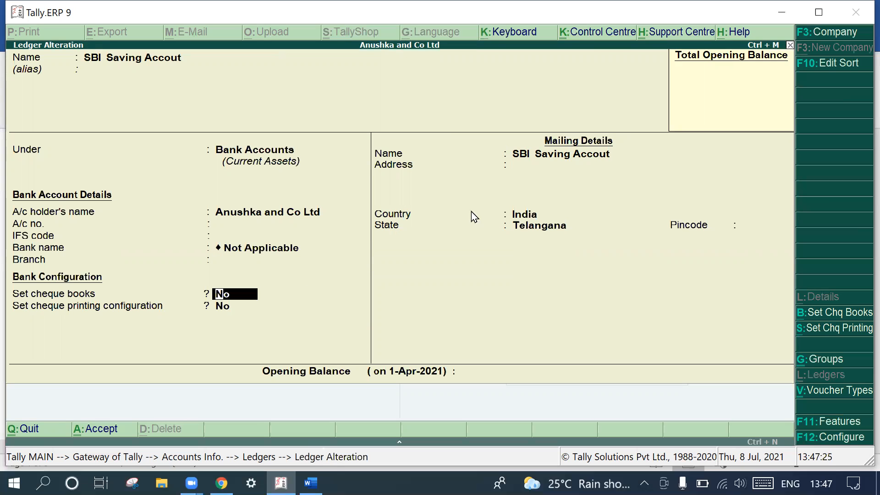
{"action": "key", "text": "Return"}
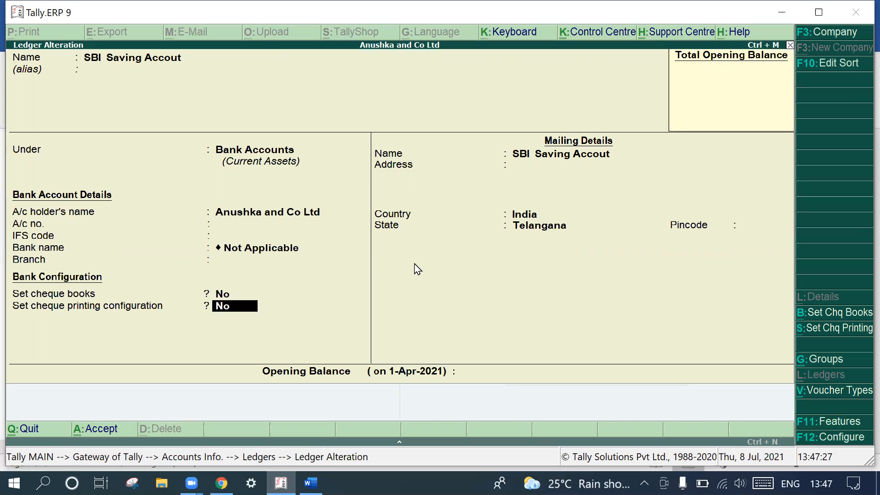
{"action": "key", "text": "Return"}
{"action": "key", "text": "Return"}
{"action": "key", "text": "Return"}
{"action": "key", "text": "Return"}
{"action": "key", "text": "Return"}
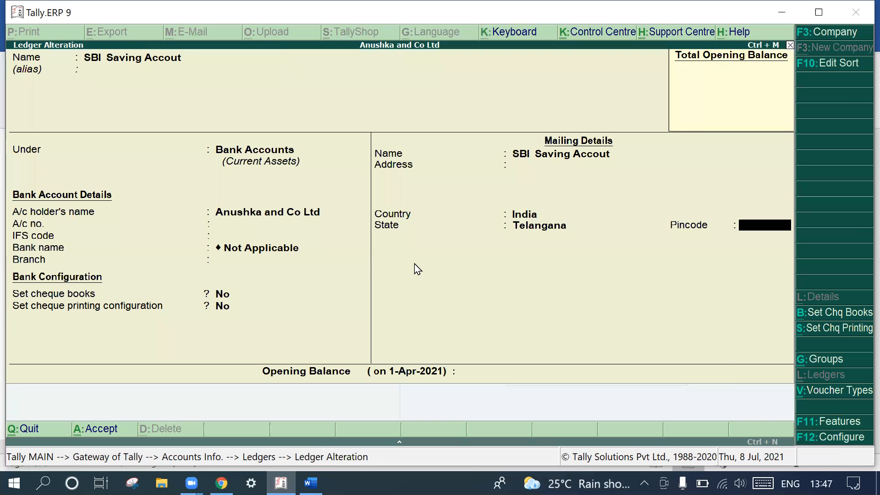
{"action": "key", "text": "Return"}
{"action": "key", "text": "Return"}
{"action": "key", "text": "Return"}
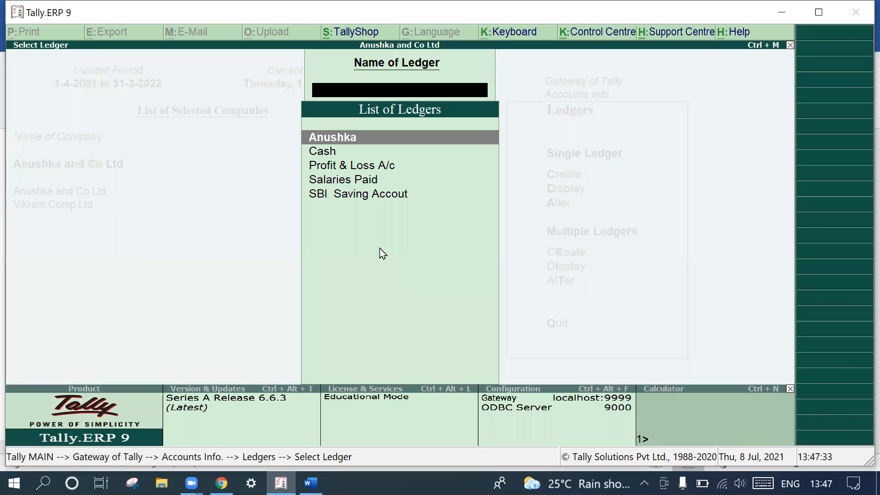
{"action": "left_click", "coordinate": [347, 166]}
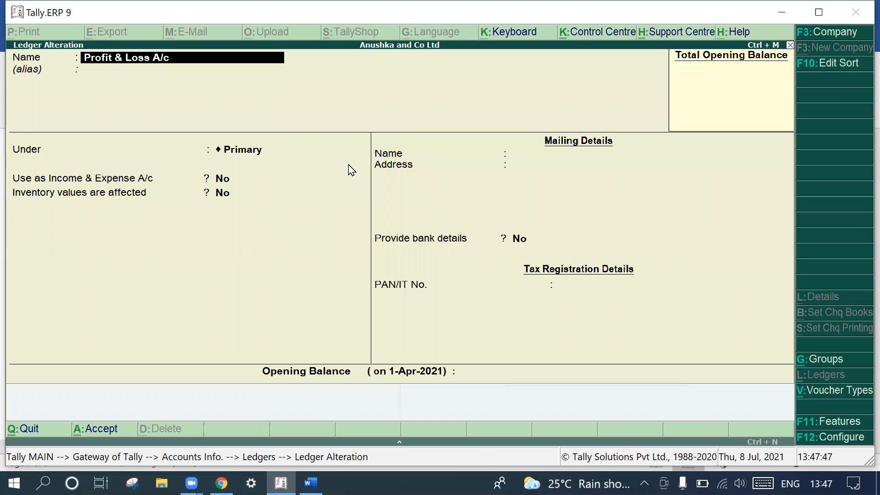
{"action": "key", "text": "BackSpace"}
{"action": "key", "text": "Escape"}
{"action": "key", "text": "Return"}
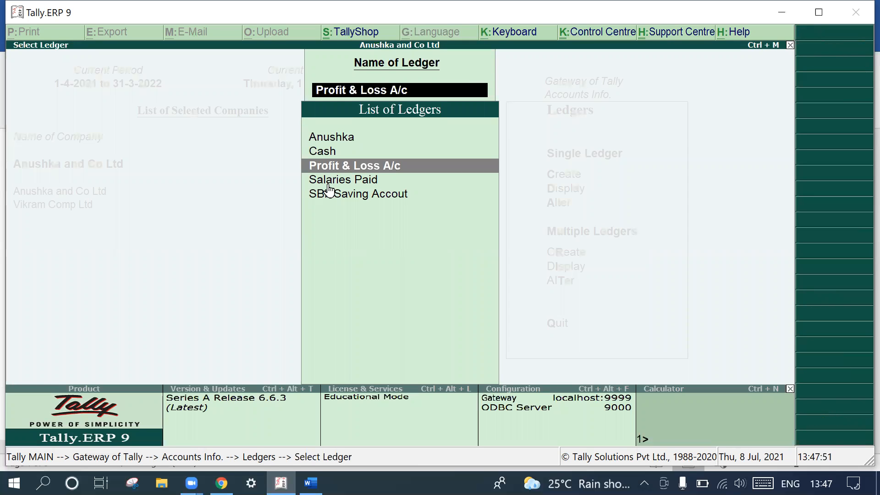
- Leave the ledger alteration list and return to the Gateway of Tally
{"action": "key", "text": "BackSpace"}
{"action": "key", "text": "Escape"}
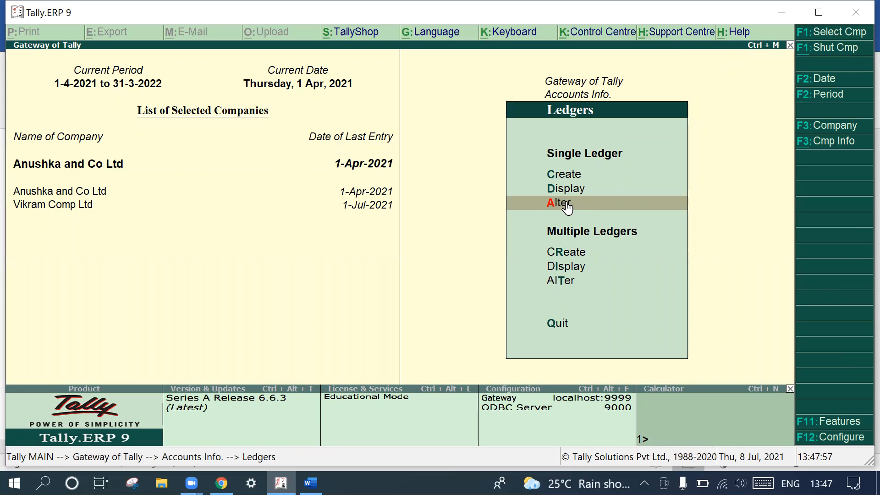
{"action": "key", "text": "Escape"}
{"action": "key", "text": "Escape"}
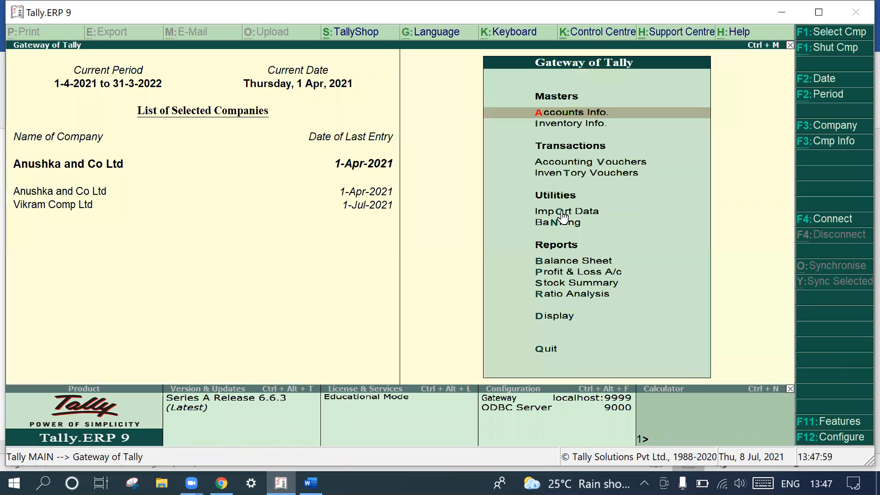
- Open the Laptops stock item for single-item alteration from the inventory masters
{"action": "left_click", "coordinate": [572, 122]}
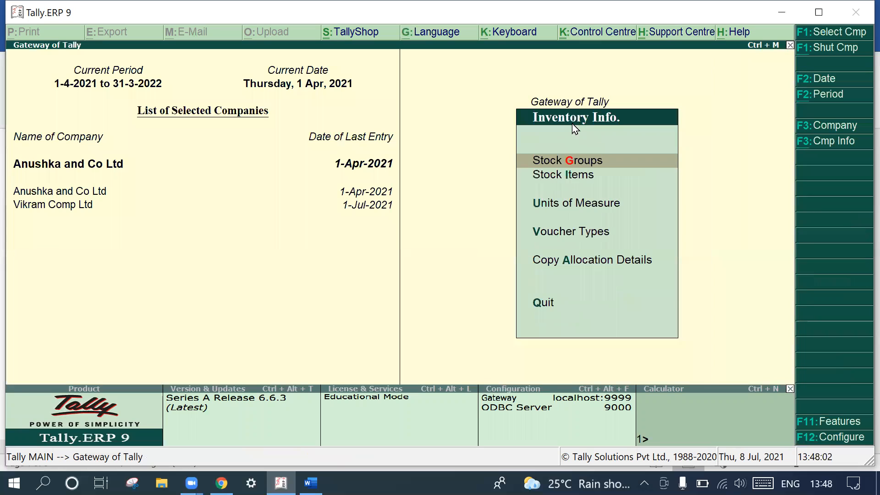
{"action": "left_click", "coordinate": [563, 176]}
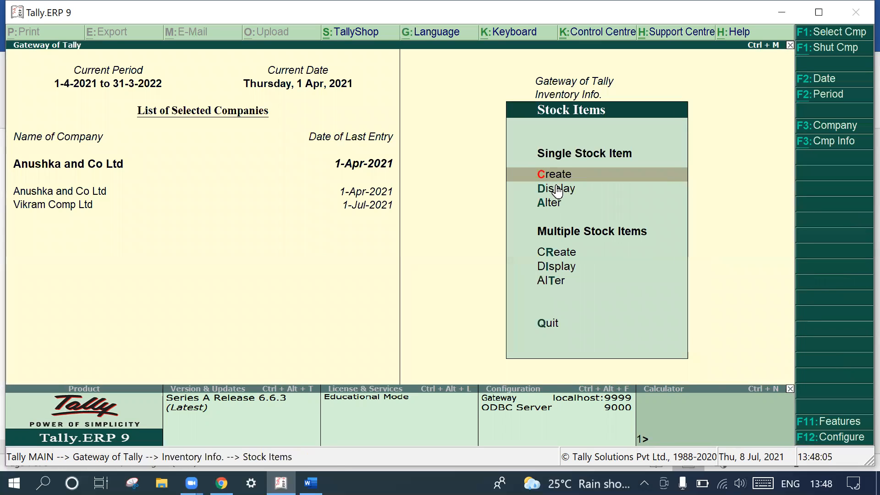
{"action": "left_click", "coordinate": [549, 202]}
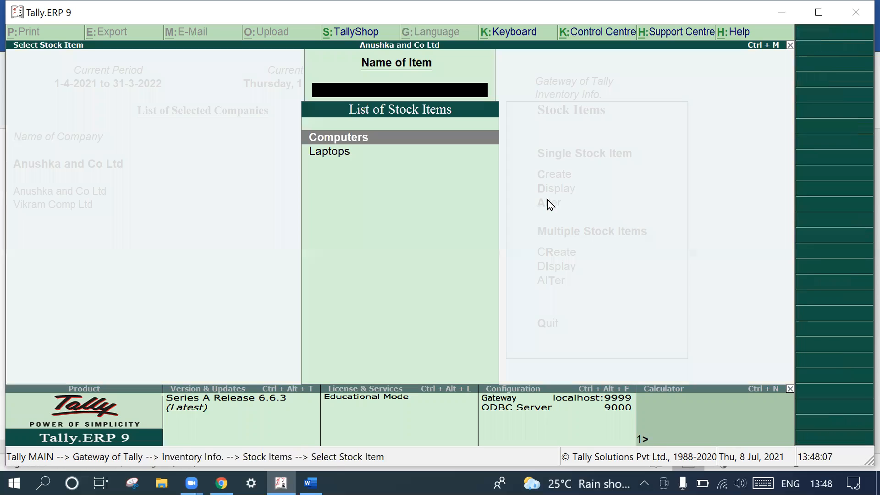
{"action": "left_click", "coordinate": [343, 154]}
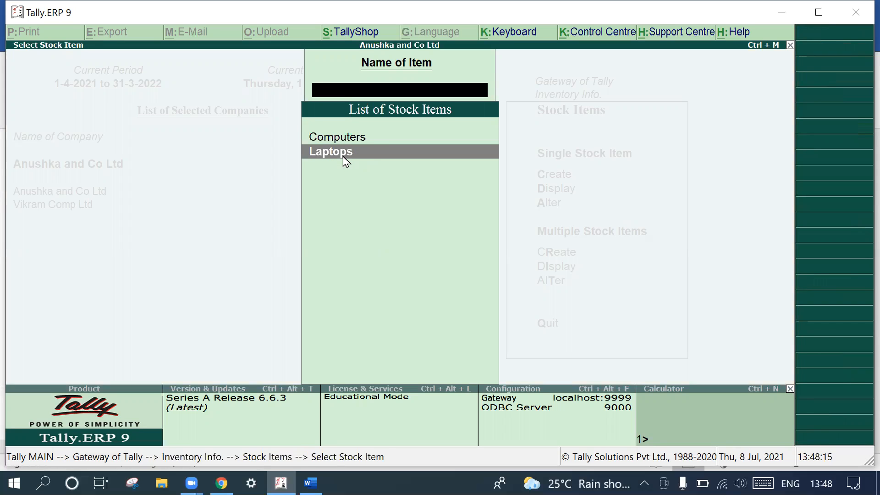
{"action": "left_click", "coordinate": [344, 154]}
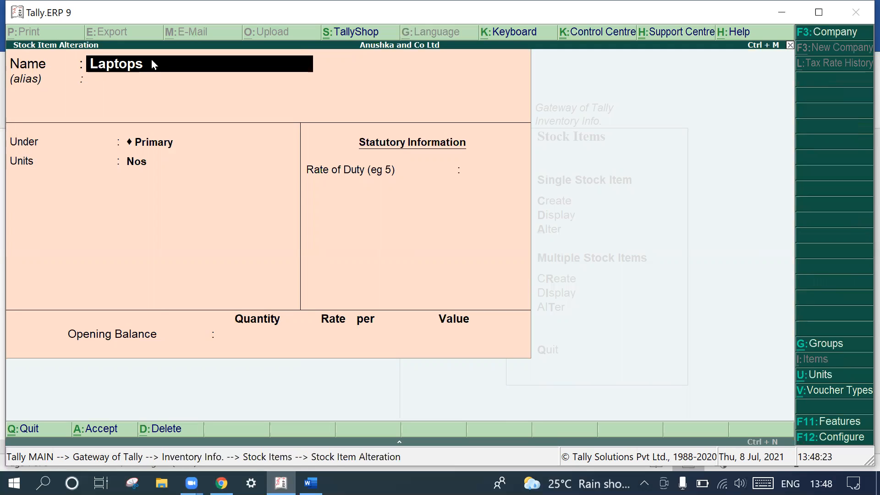
{"action": "type", "text": "HCL"}
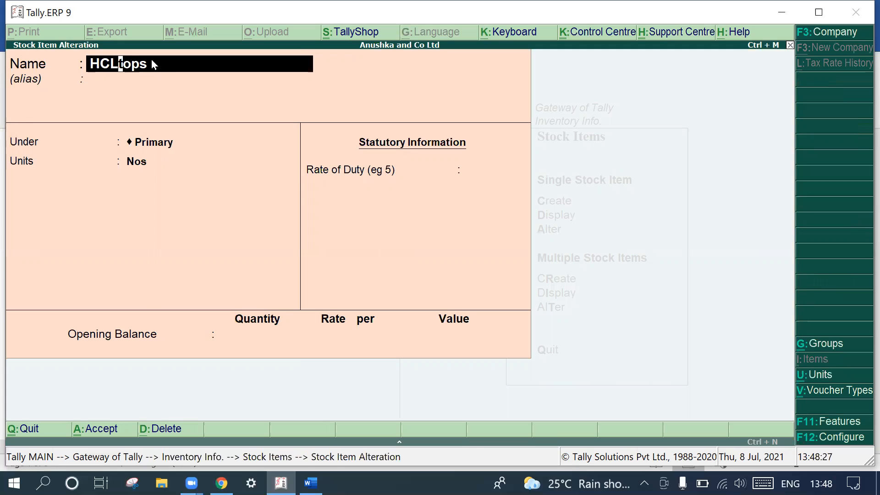
{"action": "key", "text": "BackSpace"}
{"action": "key", "text": "BackSpace"}
{"action": "key", "text": "BackSpace"}
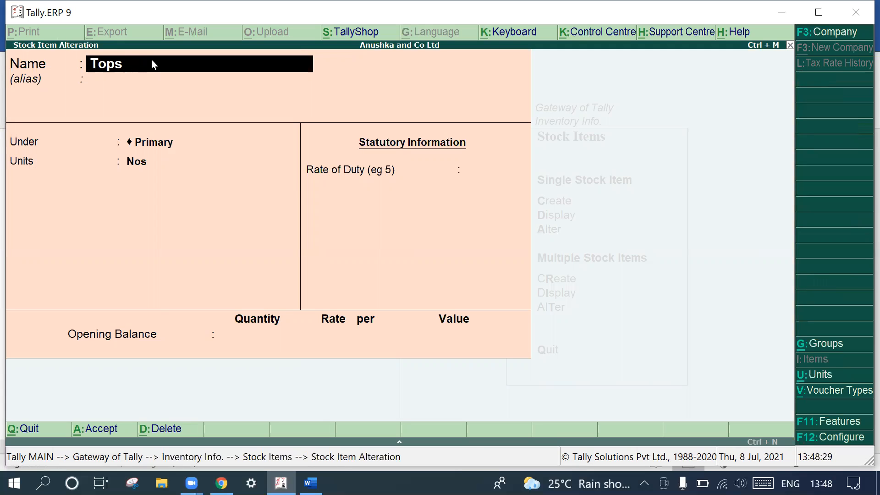
- Rename the stock item LENOVA Laptops
{"action": "type", "text": "LENOV"}
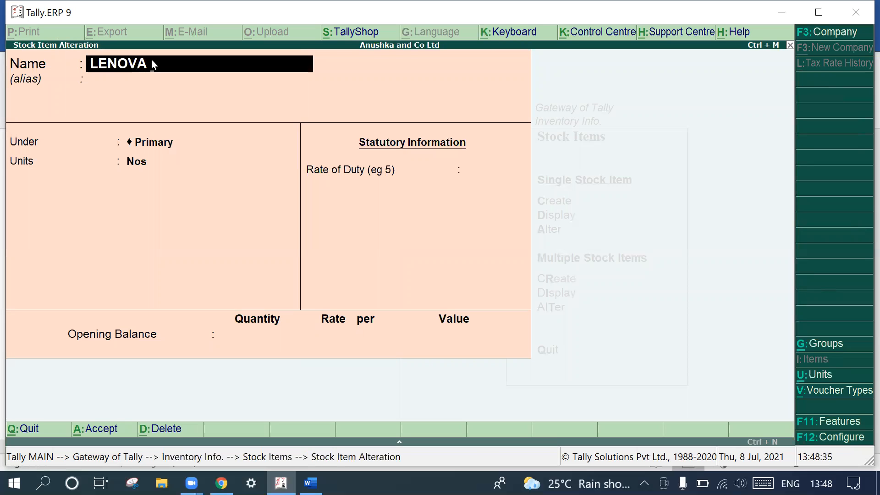
{"action": "type", "text": "A  Laptops"}
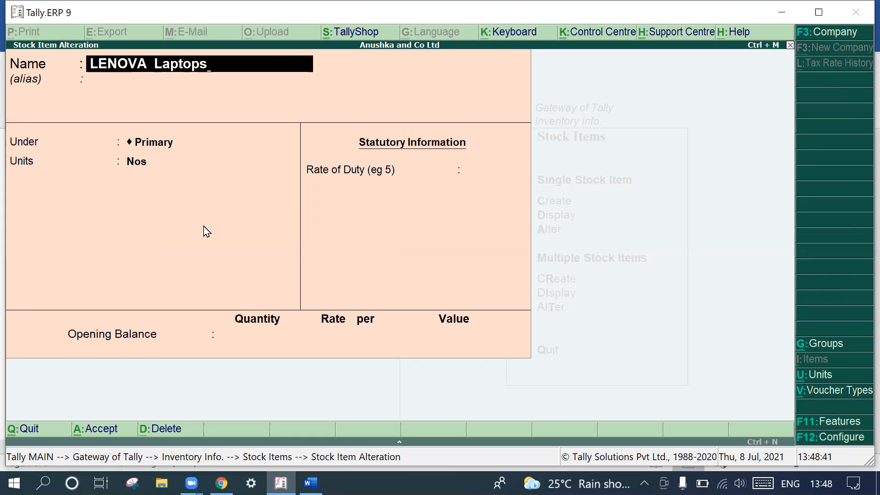
- Save the altered stock item with its Primary group and Nos unit kept, and return to the Gateway of Tally
{"action": "key", "text": "Return"}
{"action": "key", "text": "Return"}
{"action": "key", "text": "Return"}
{"action": "key", "text": "Return"}
{"action": "key", "text": "Return"}
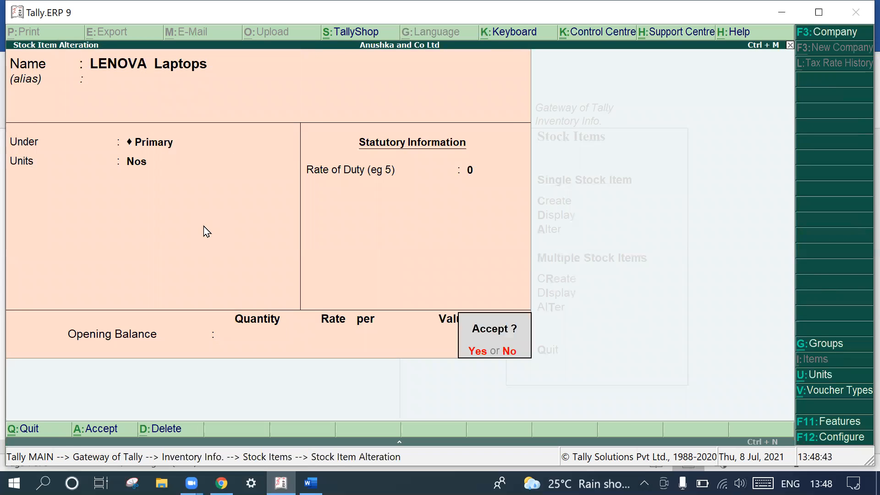
{"action": "key", "text": "Return"}
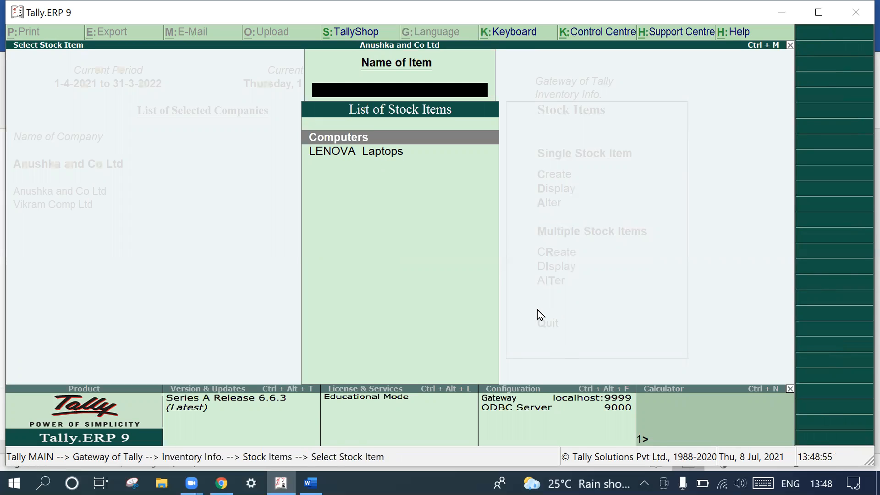
{"action": "key", "text": "Escape"}
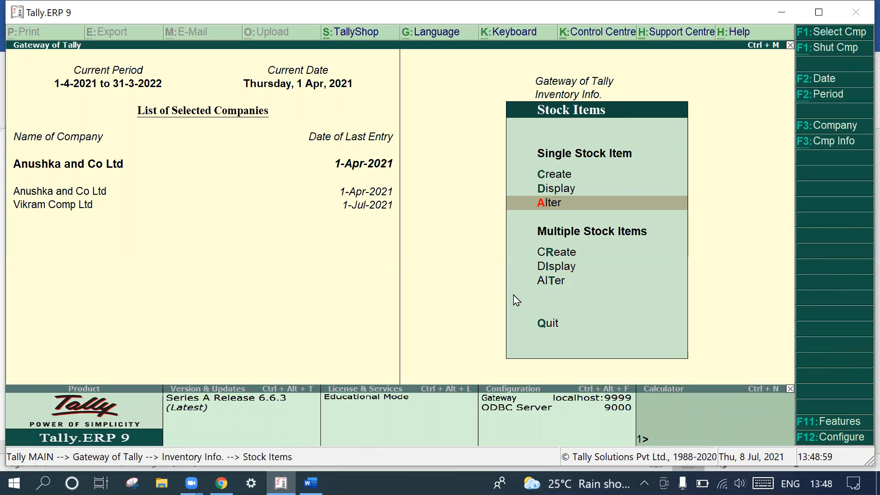
{"action": "key", "text": "Escape"}
{"action": "key", "text": "Escape"}
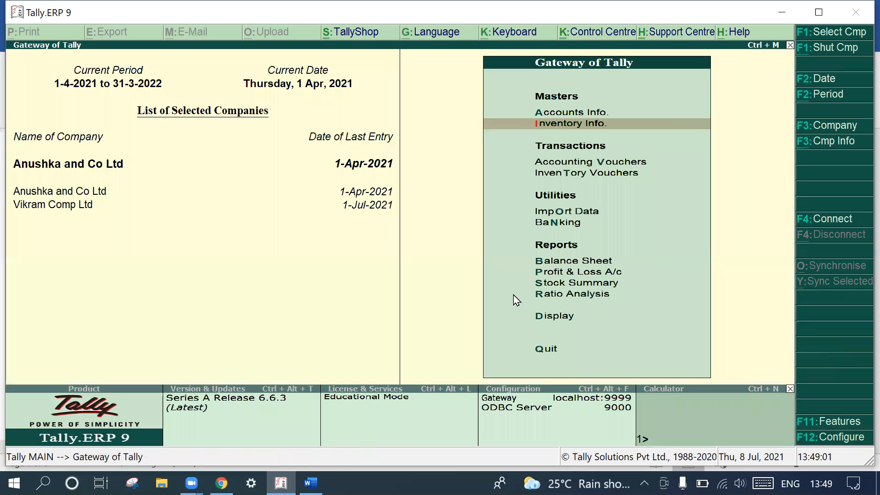
- View the Contra accounting voucher creation screen and quit it without entering a voucher
{"action": "left_click", "coordinate": [608, 162]}
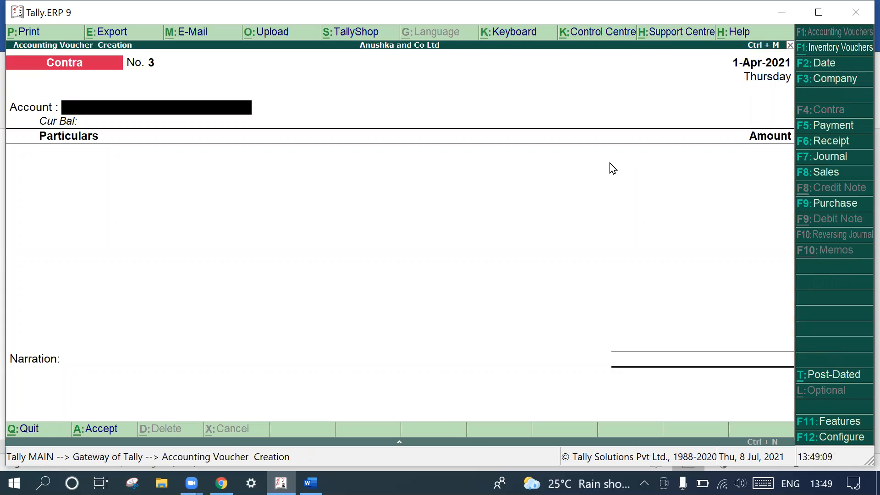
{"action": "key", "text": "Escape"}
{"action": "key", "text": "Return"}
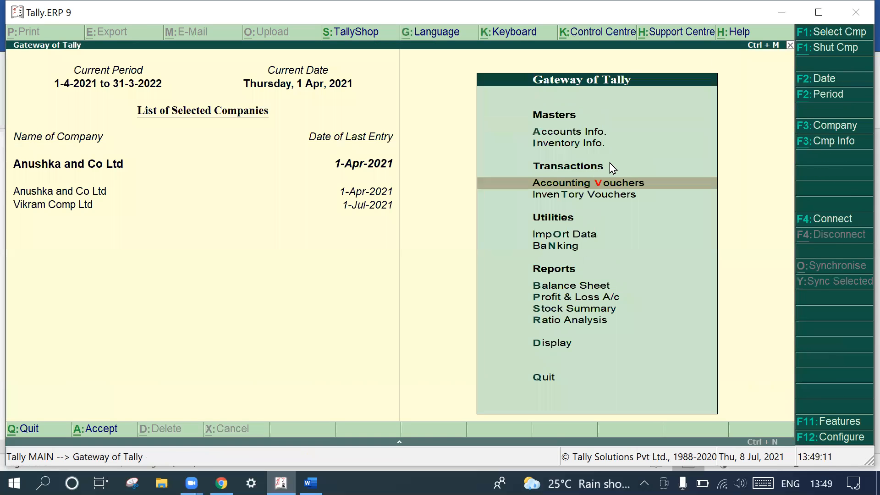
{"action": "left_click", "coordinate": [591, 185]}
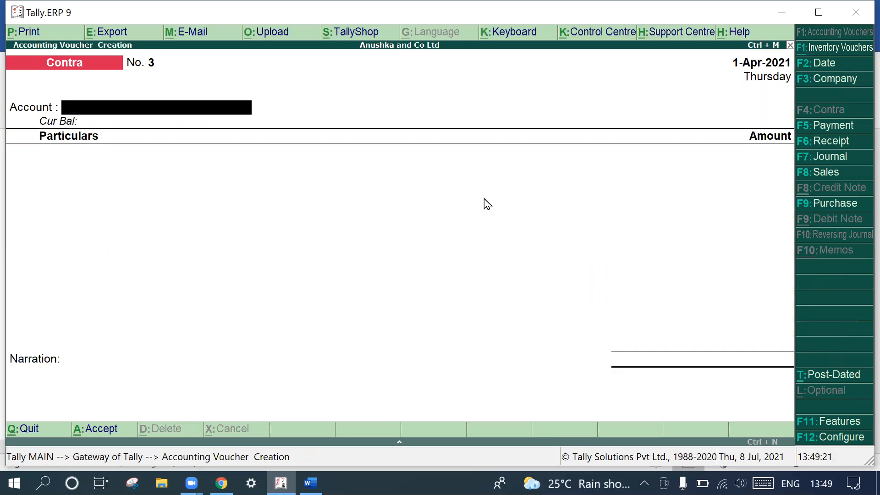
{"action": "key", "text": "Escape"}
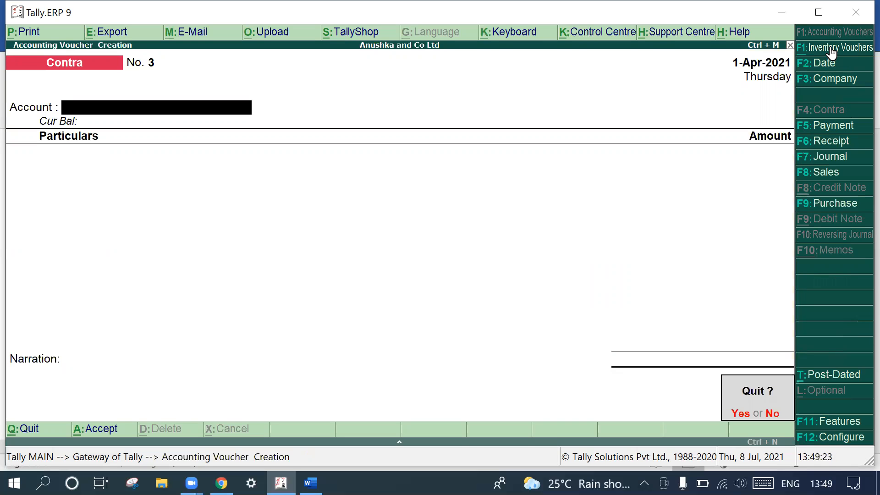
{"action": "key", "text": "y"}
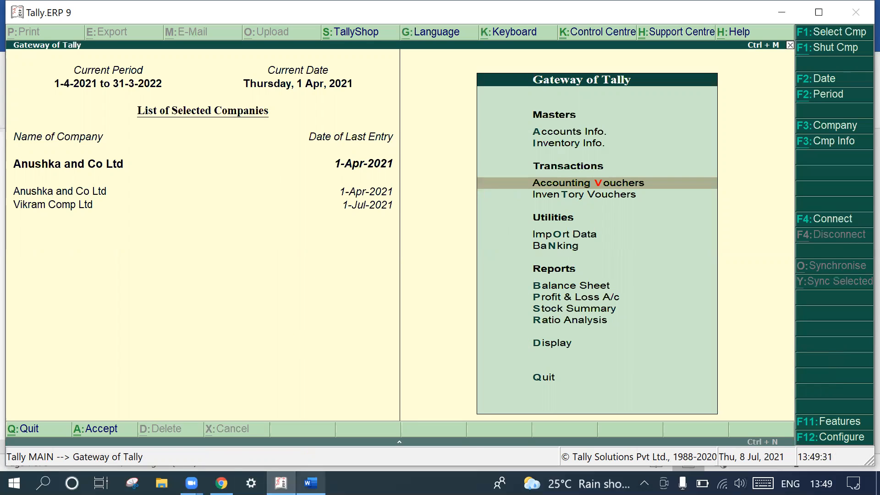
- Switch to Word to review the cash and bank practice transactions, and return to Tally.ERP 9
{"action": "left_click", "coordinate": [311, 483]}
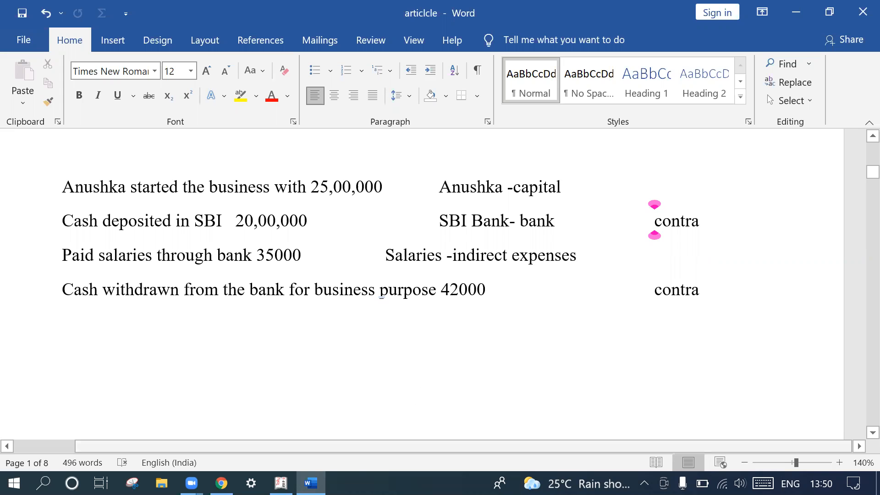
{"action": "key", "text": "alt+Tab"}
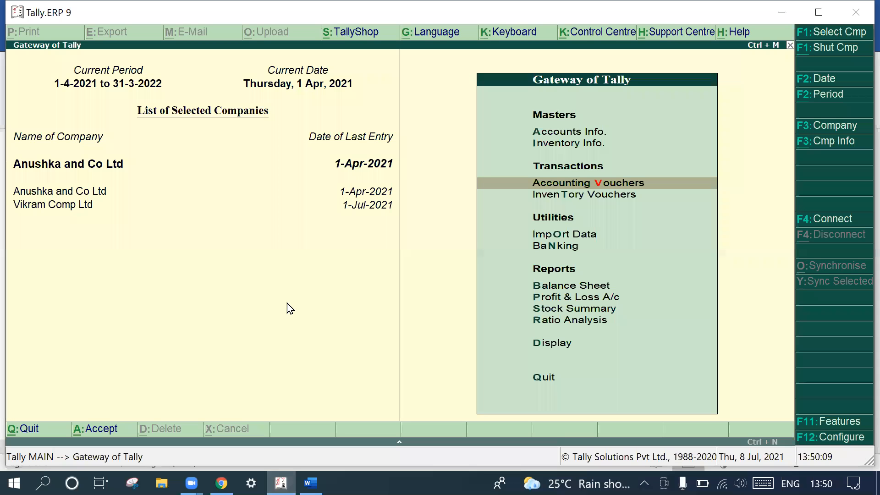
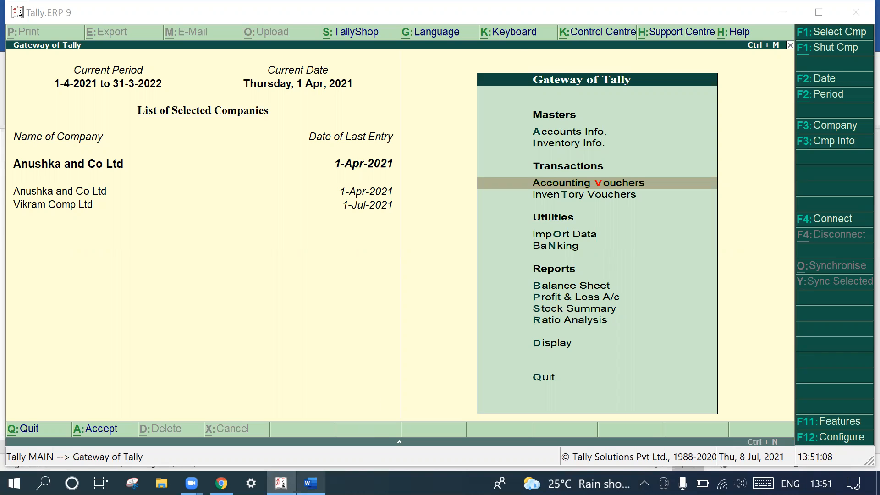
- Switch to Word, close the document with the practice transactions, and return to Tally.ERP 9
{"action": "left_click", "coordinate": [311, 483]}
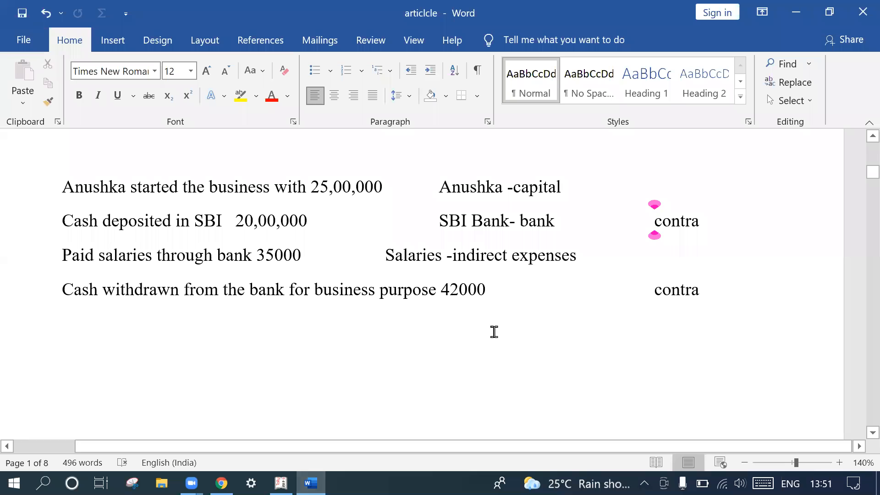
{"action": "left_click", "coordinate": [861, 12]}
{"action": "left_click", "coordinate": [383, 284]}
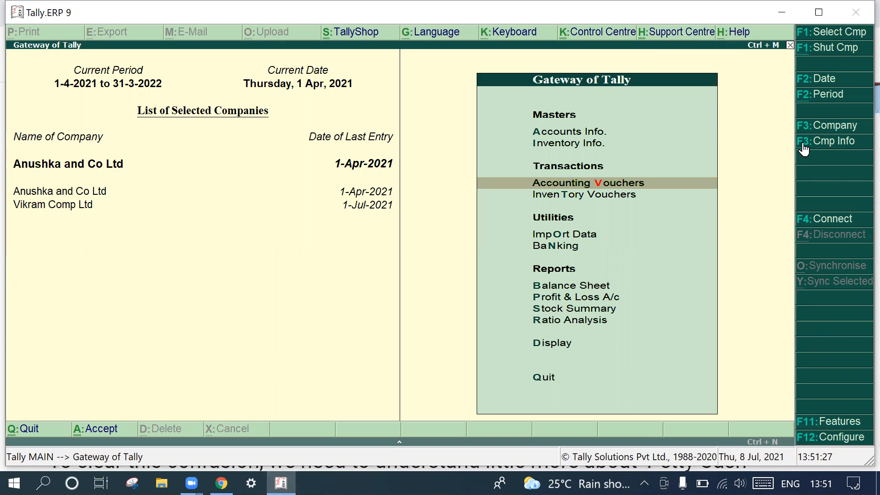
- Choose Anushka and Co Ltd as the current company and open accounting voucher creation
{"action": "left_click", "coordinate": [829, 130]}
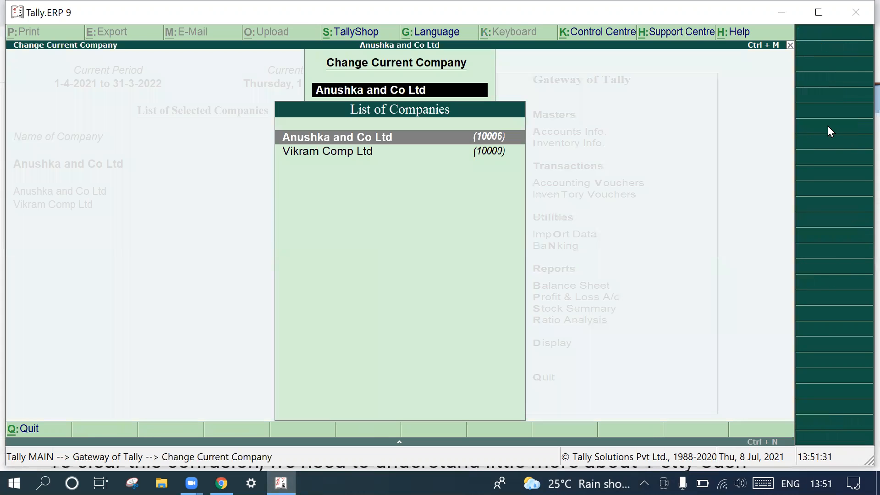
{"action": "left_click", "coordinate": [434, 135]}
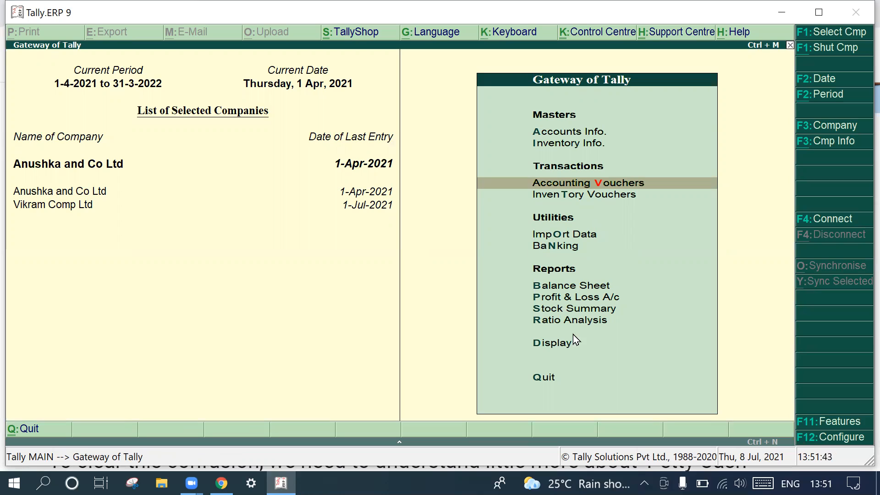
{"action": "left_click", "coordinate": [579, 182]}
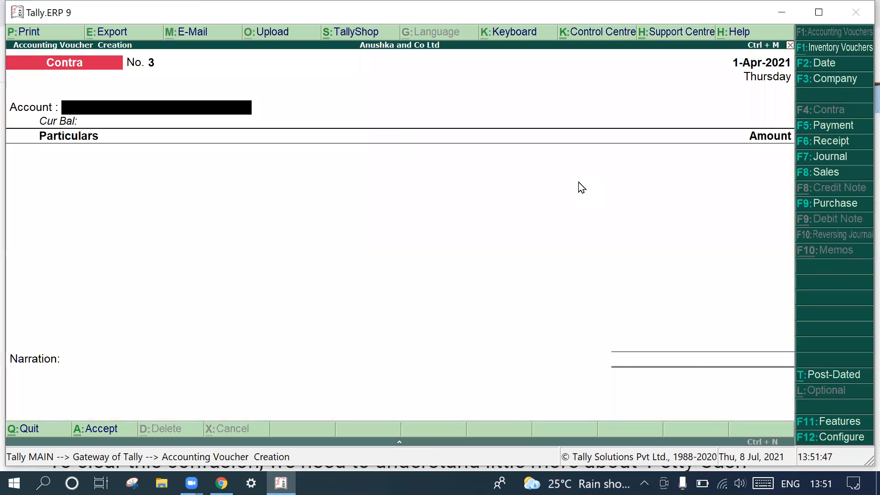